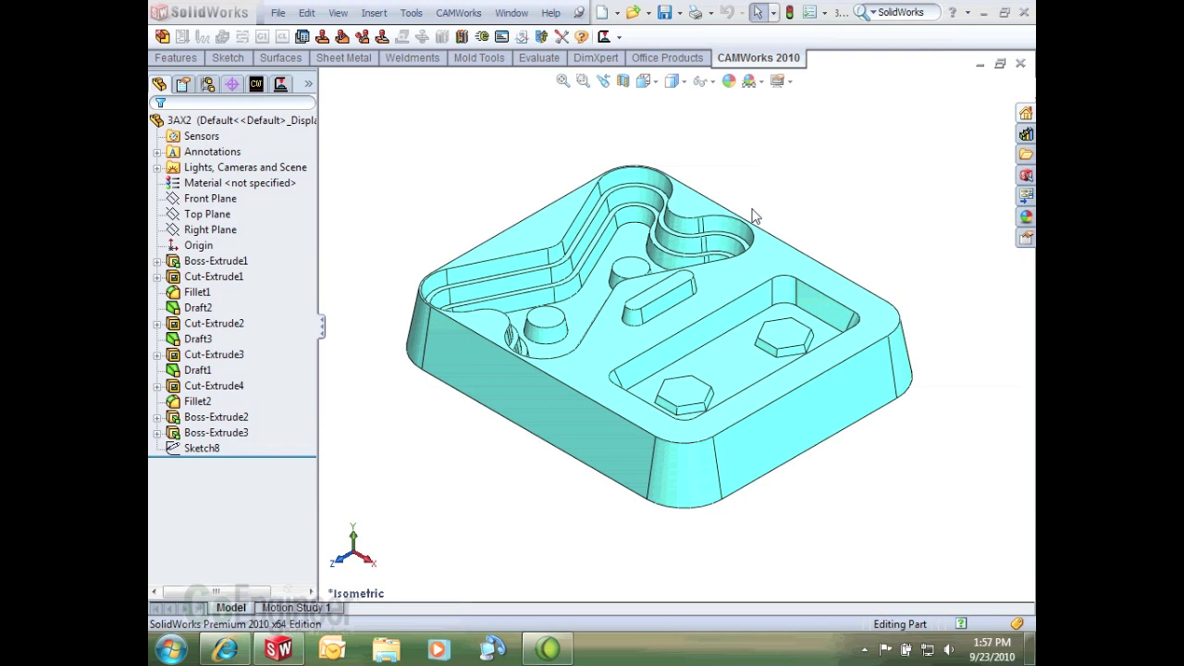
Step: Switch the stock type to Extruded Sketch, using Sketch8 as the stock profile
click(257, 84)
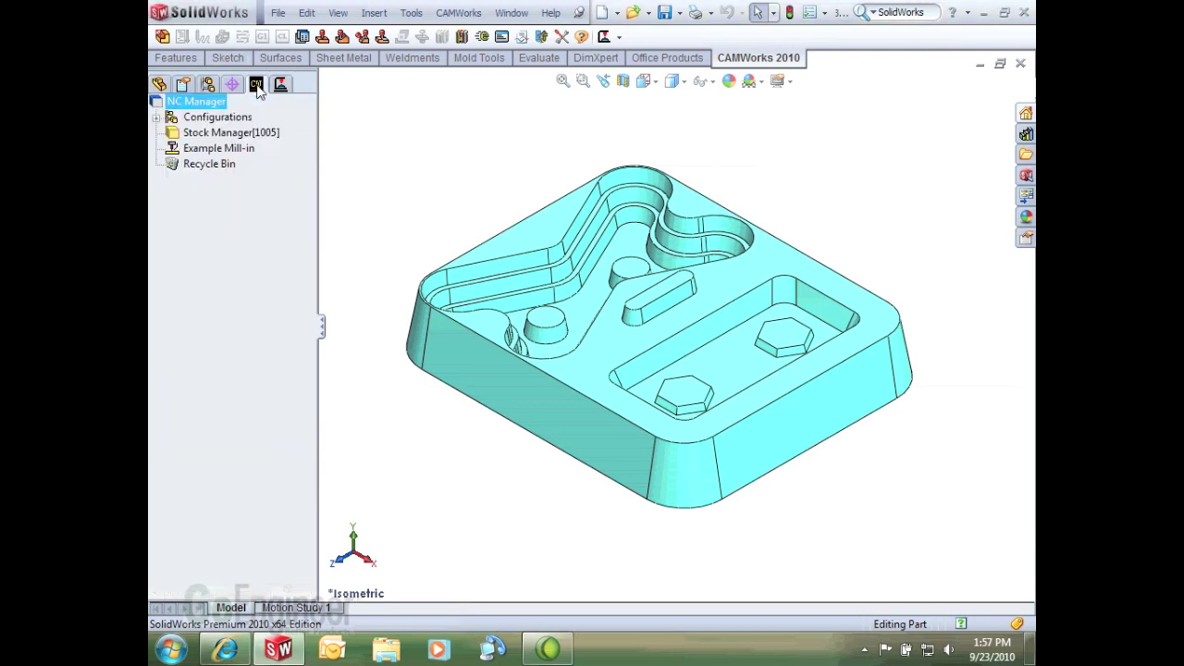
double_click(235, 132)
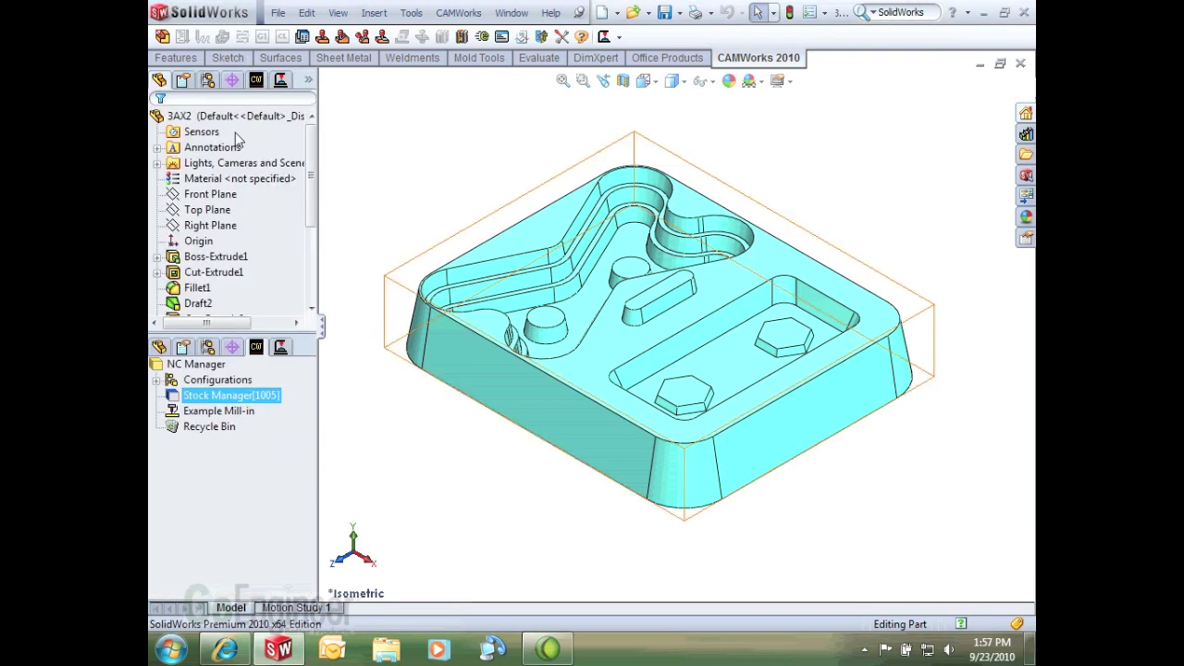
drag(416, 23, 508, 36)
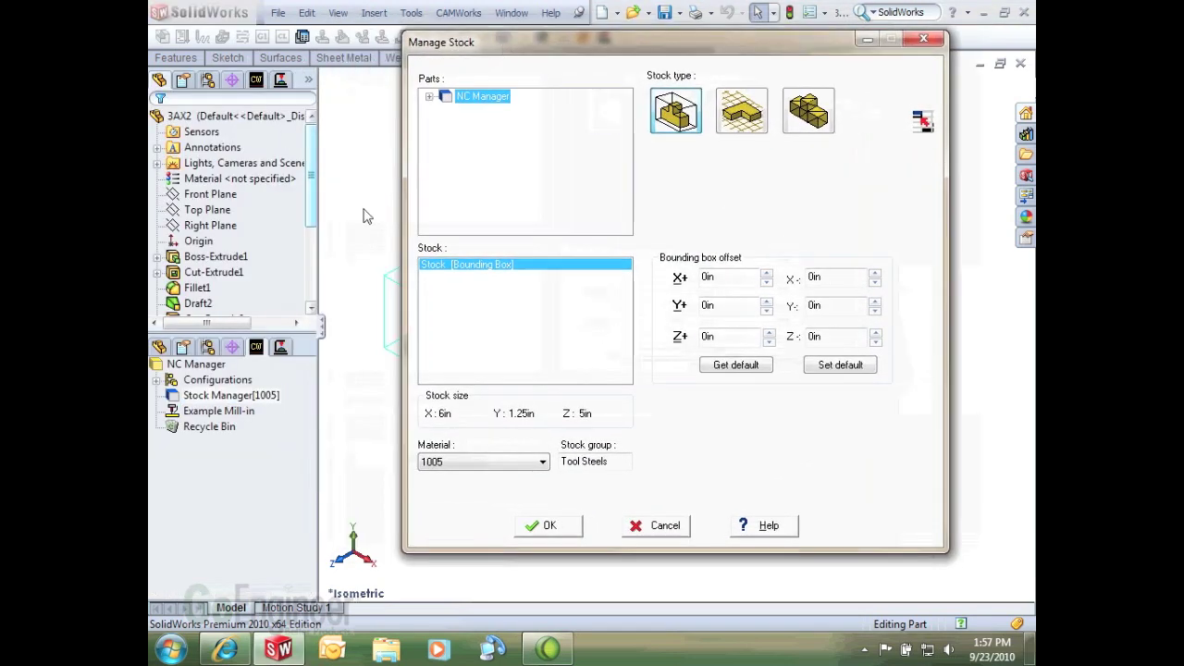
scroll(293, 309, down, 3)
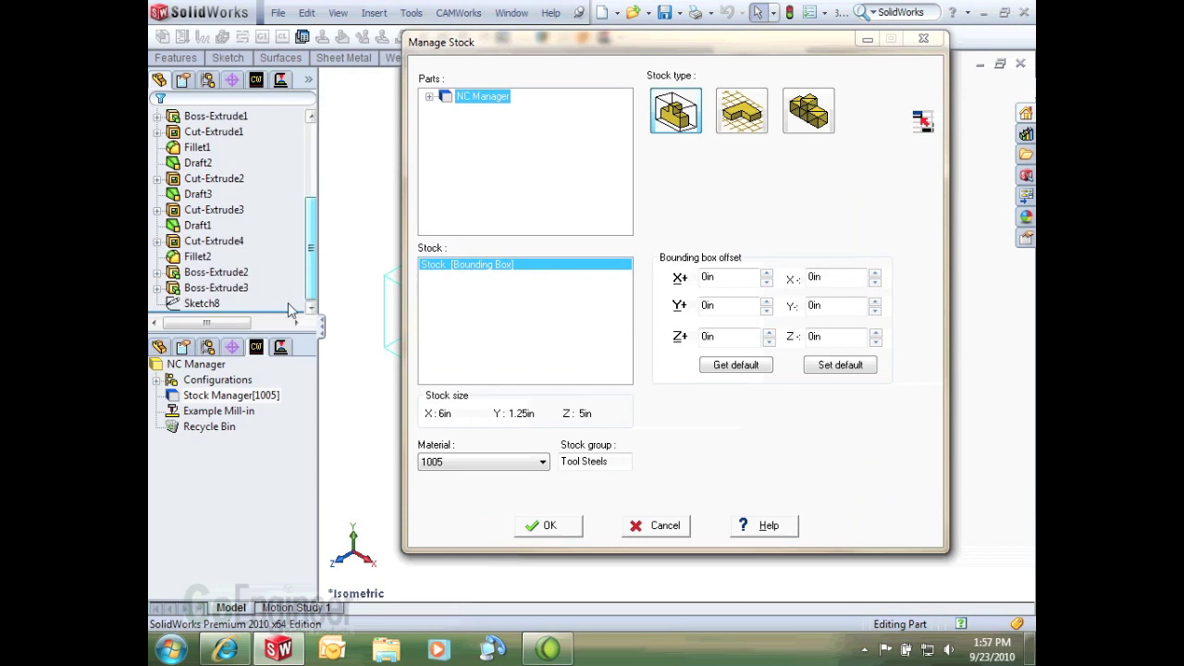
click(741, 110)
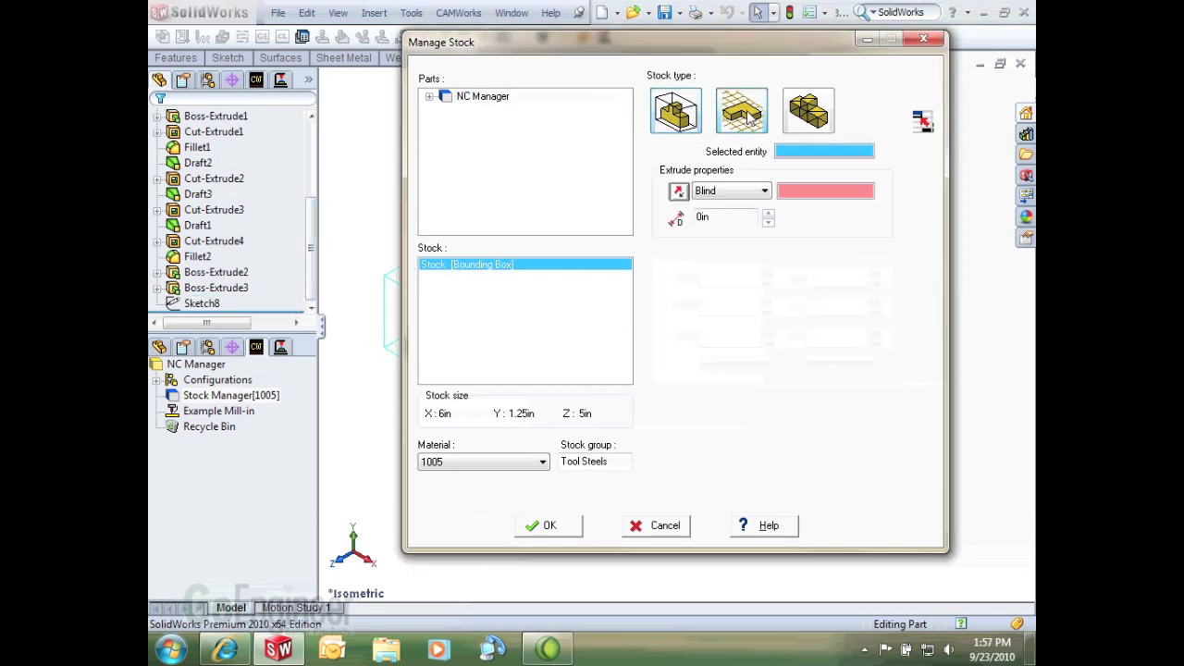
click(201, 304)
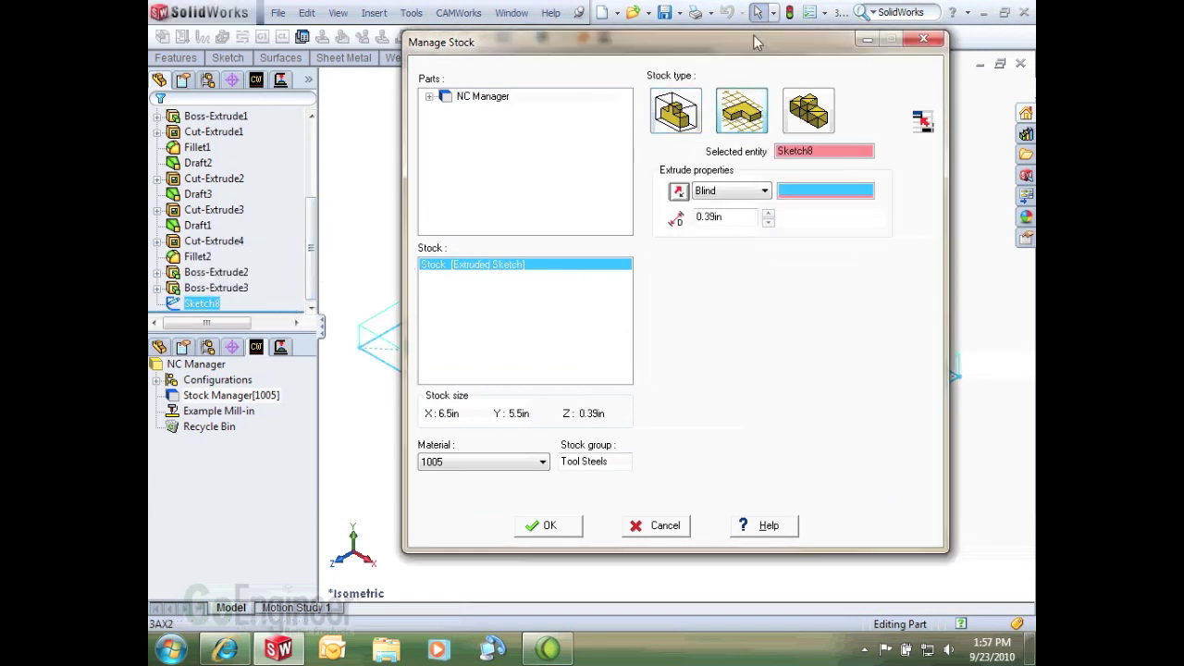
Step: Extrude the stock up to the part's top face, giving 6.5 × 5.5 × 1.25 in stock
drag(753, 35, 489, 34)
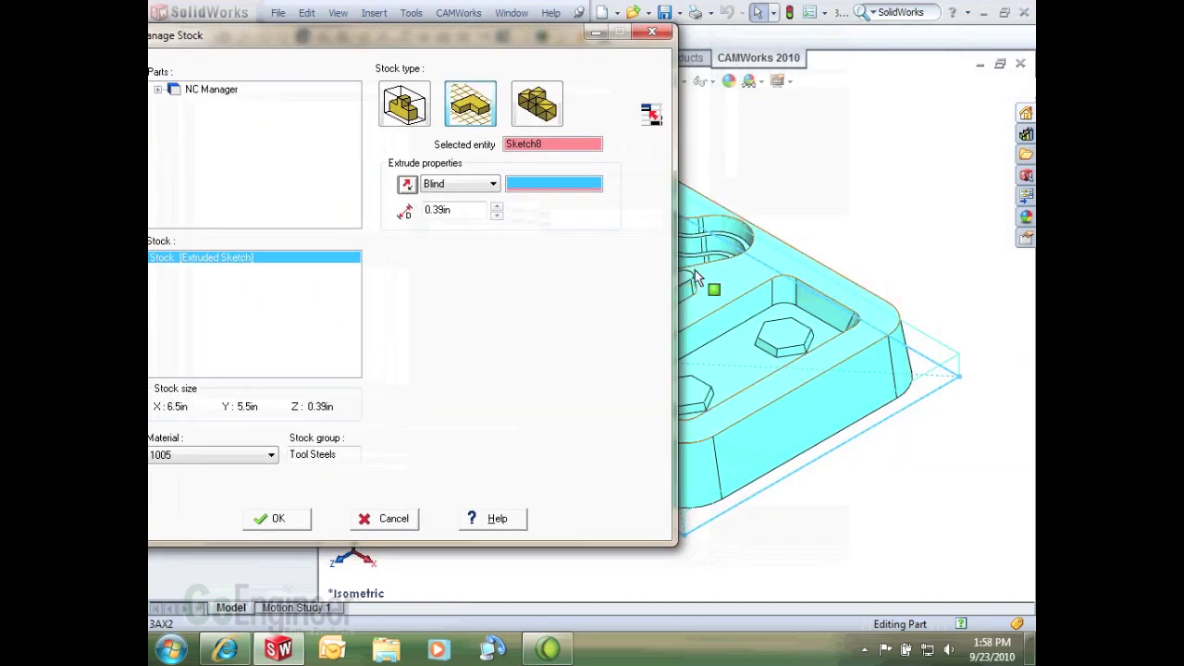
middle_drag(775, 178, 910, 161)
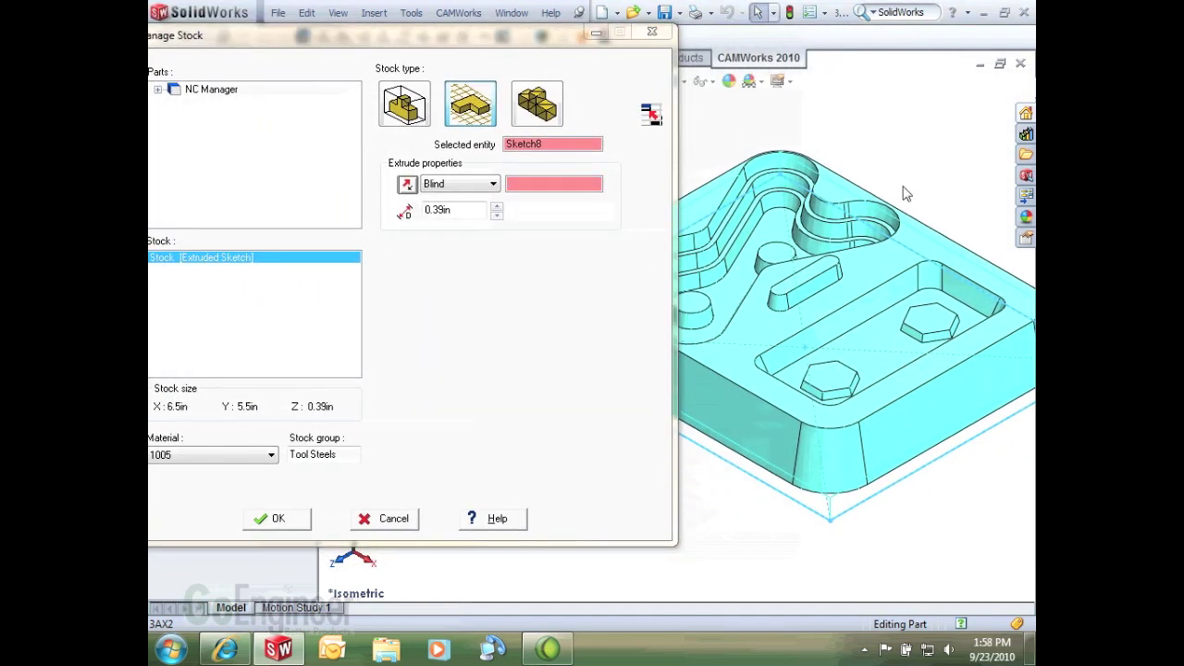
scroll(842, 265, up, 5)
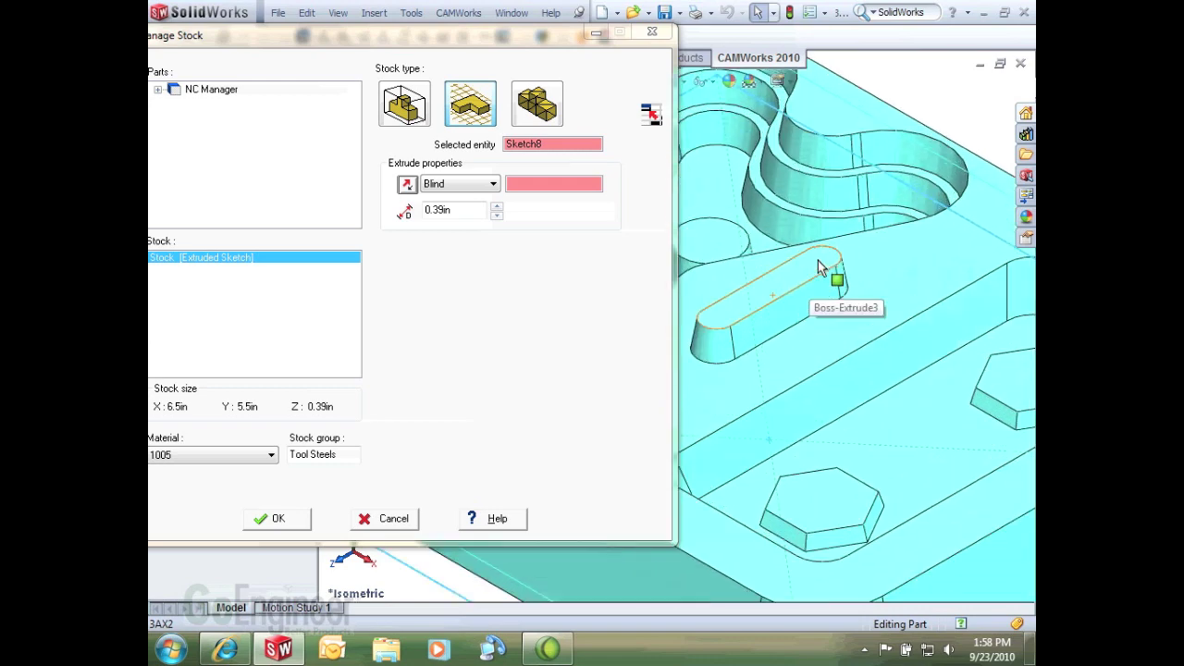
click(818, 265)
key(f)
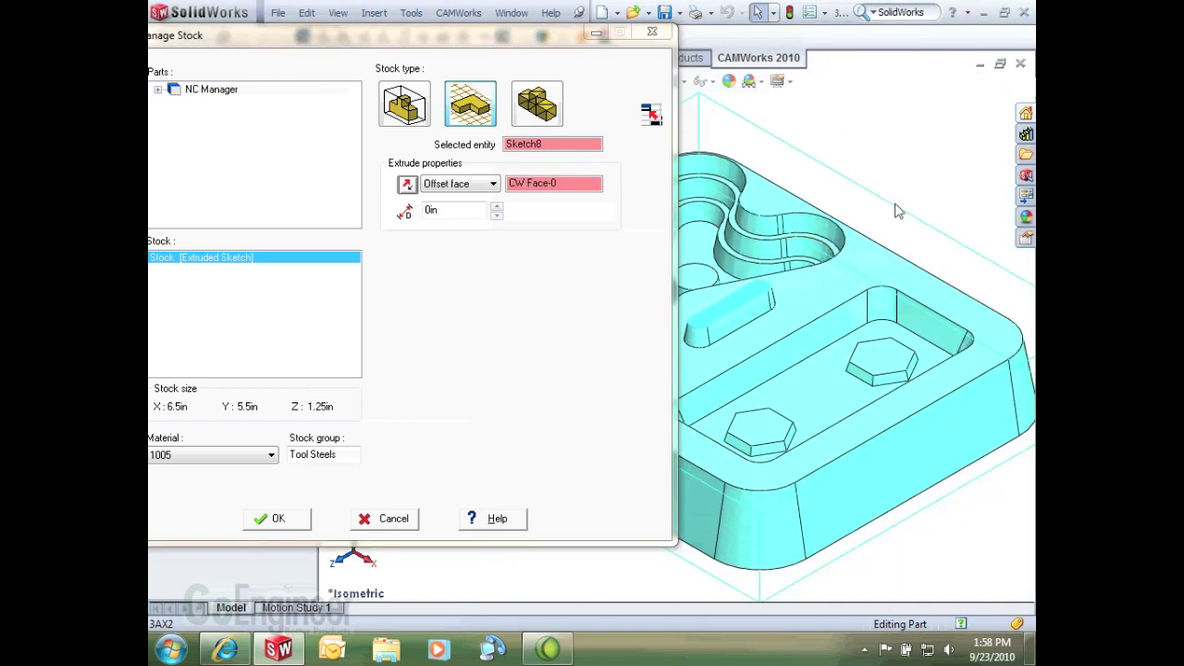
drag(384, 37, 503, 35)
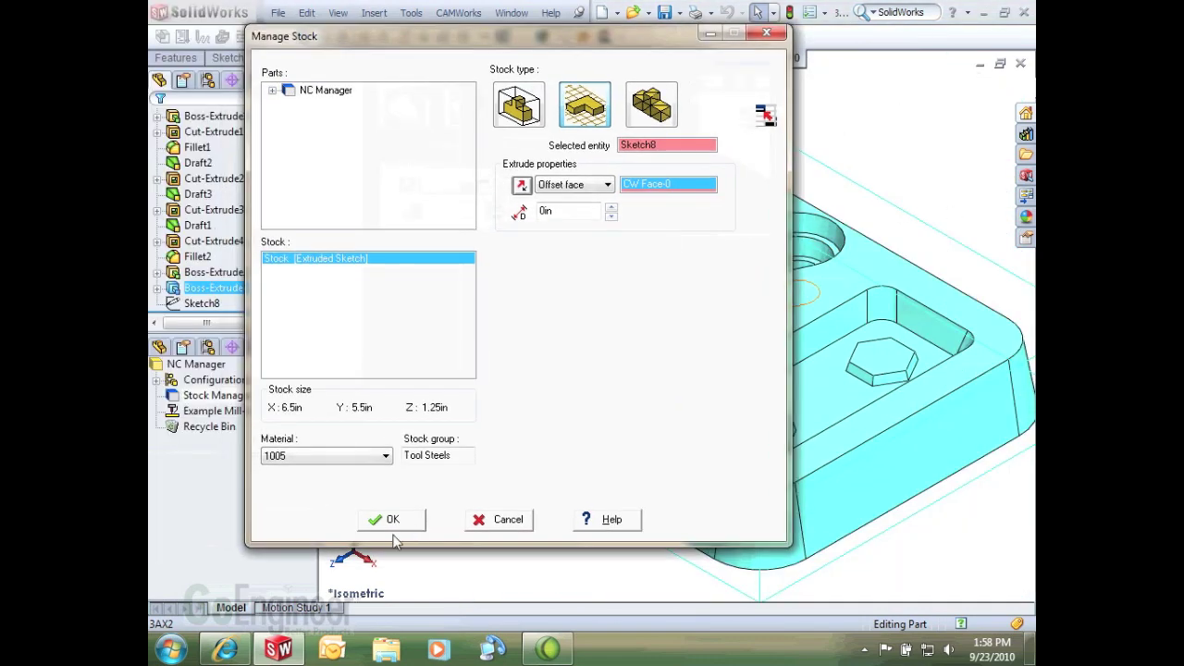
click(392, 521)
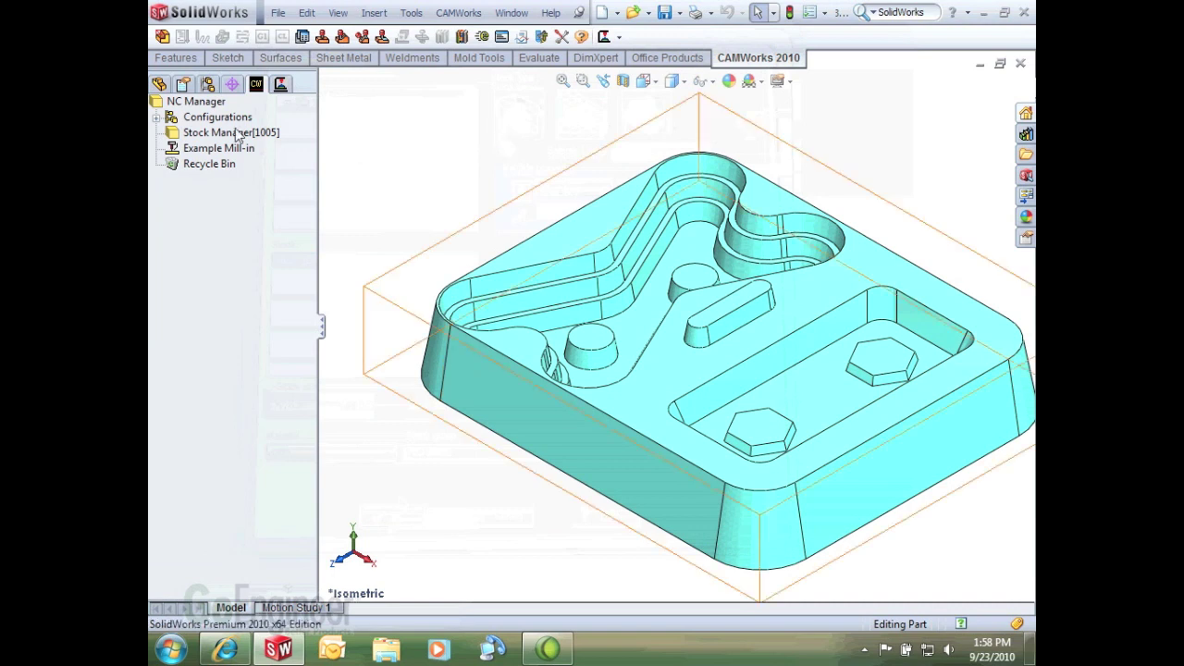
Step: Insert a mill part setup oriented from the slot boss's top face
right_click(193, 135)
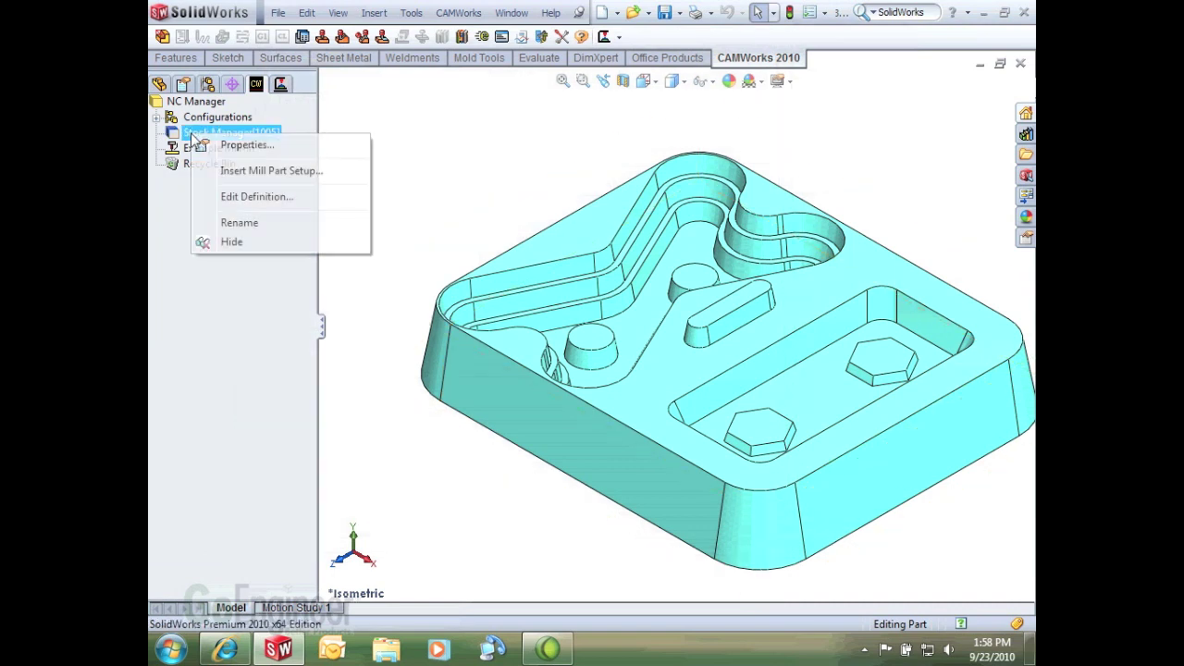
click(239, 171)
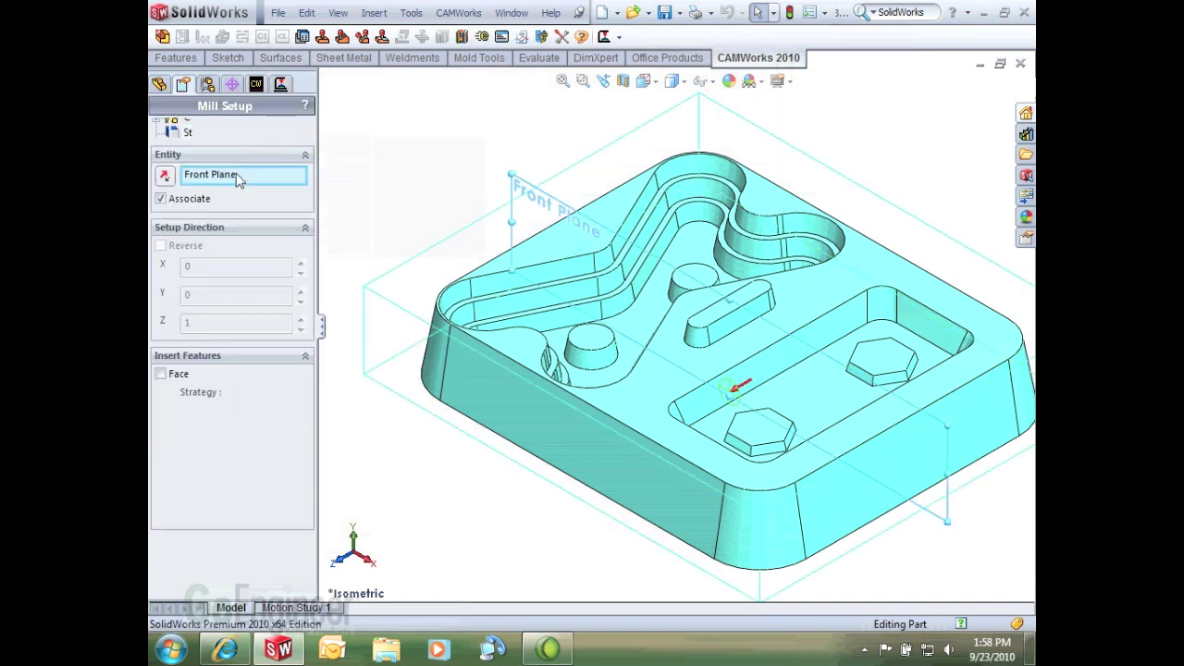
click(759, 303)
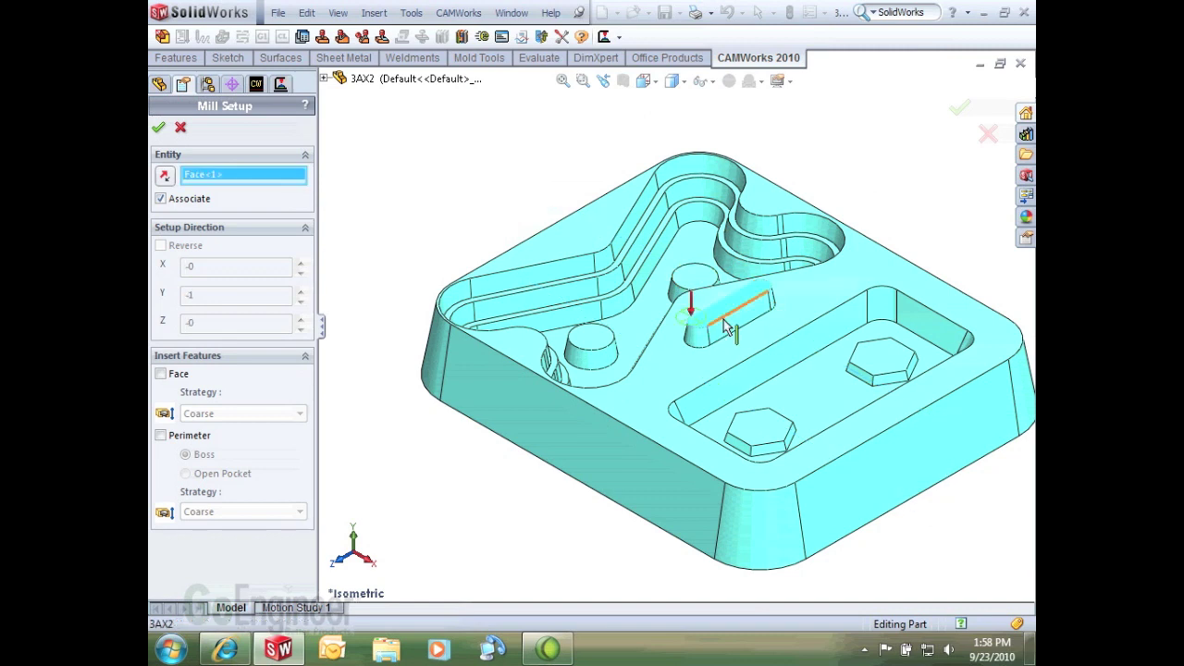
click(158, 127)
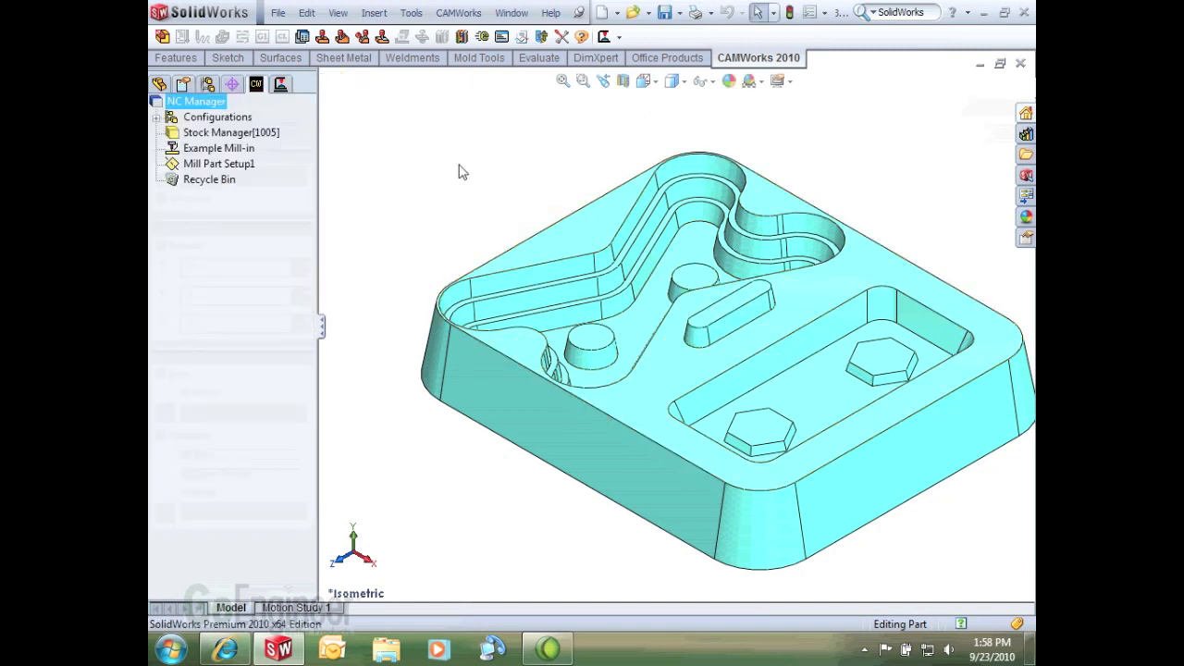
Step: Add a multi-surface feature to Mill Part Setup1 covering all faces with Coarse strategy
right_click(233, 172)
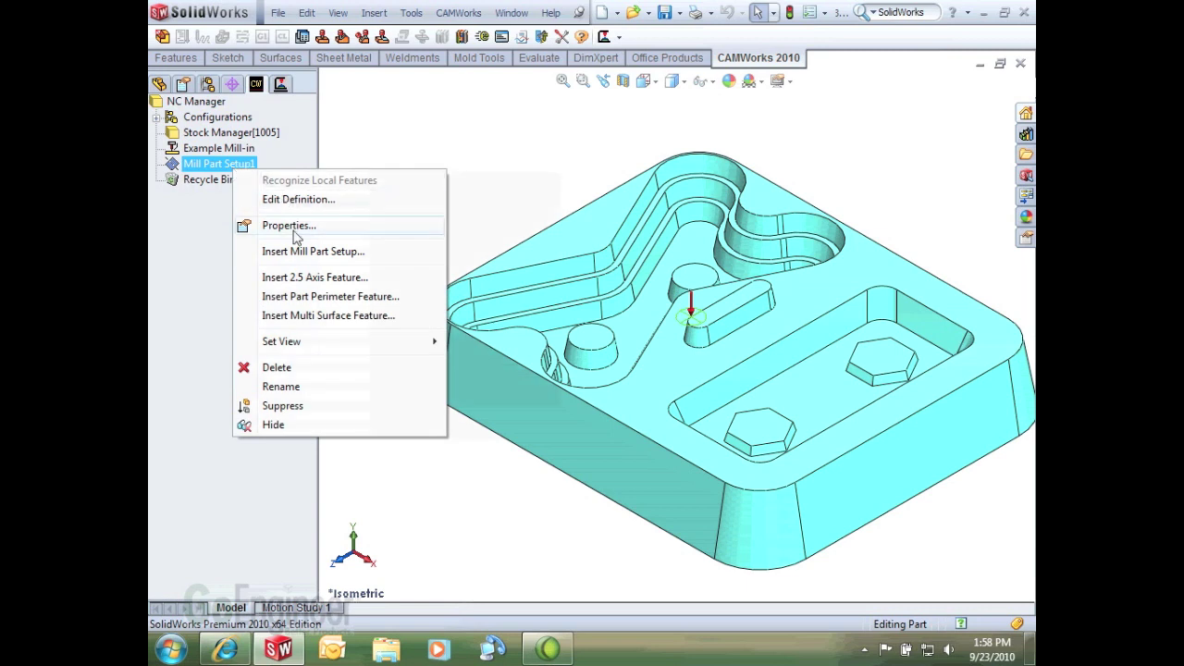
click(306, 317)
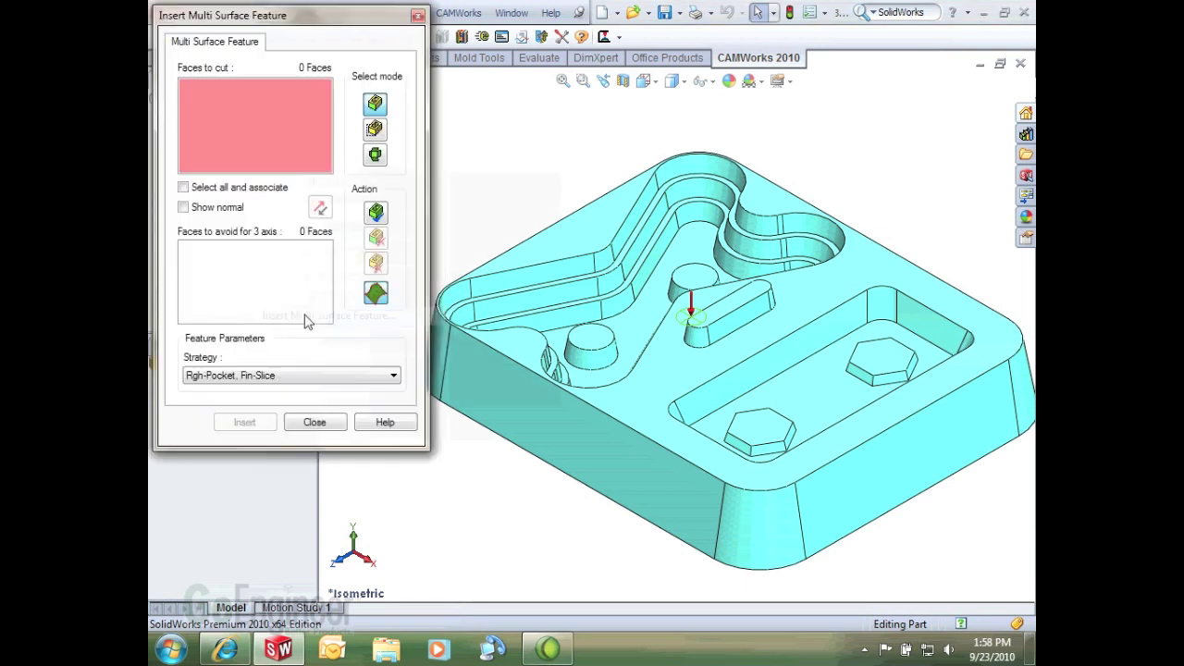
click(183, 188)
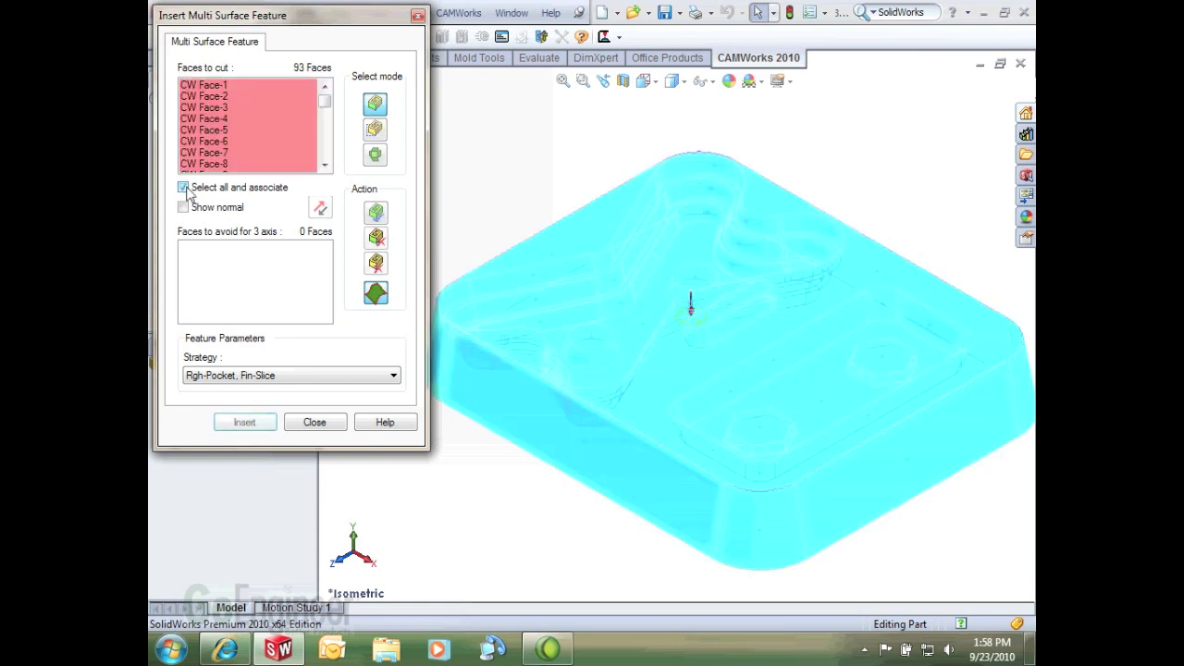
click(253, 379)
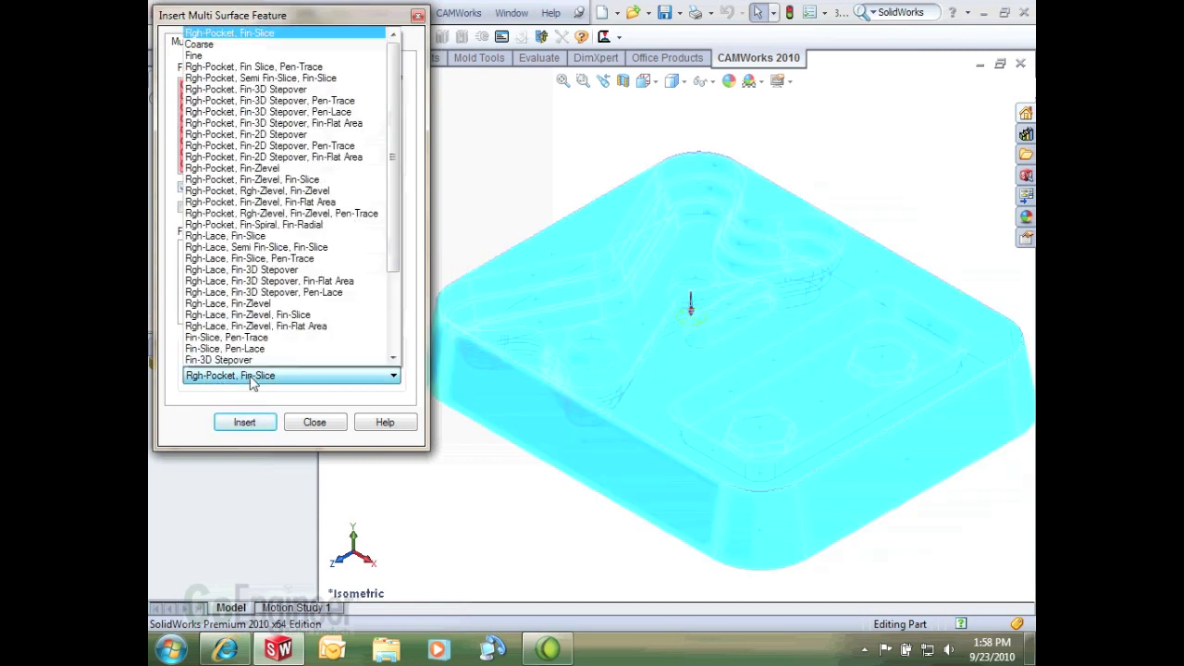
click(201, 44)
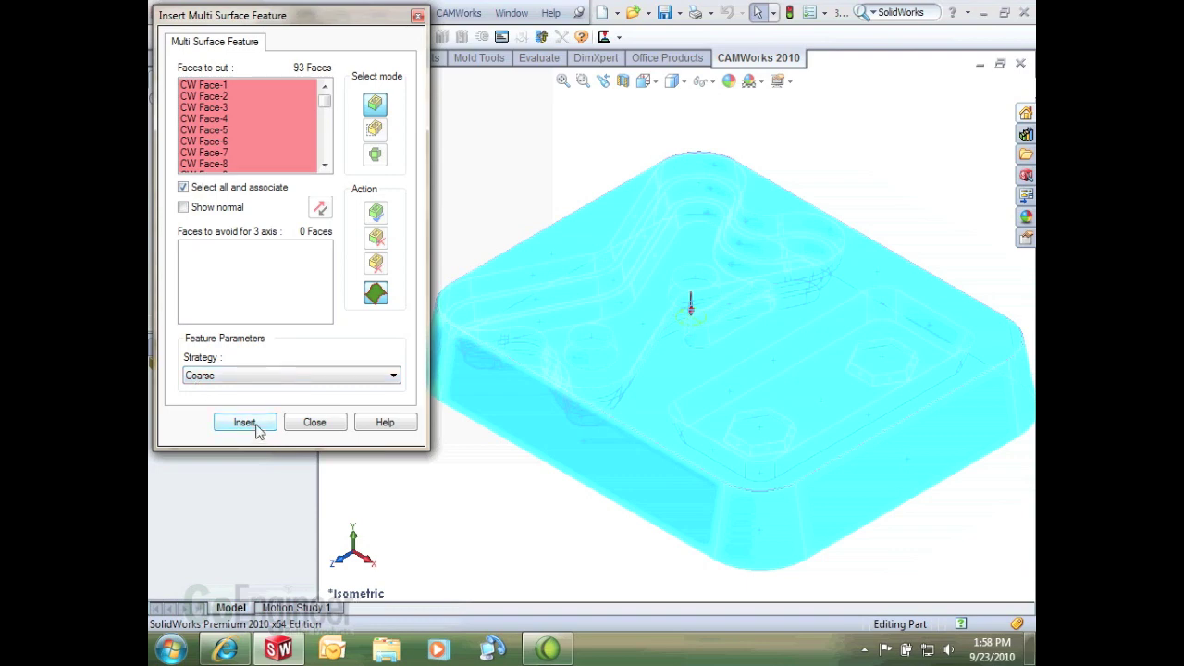
click(257, 427)
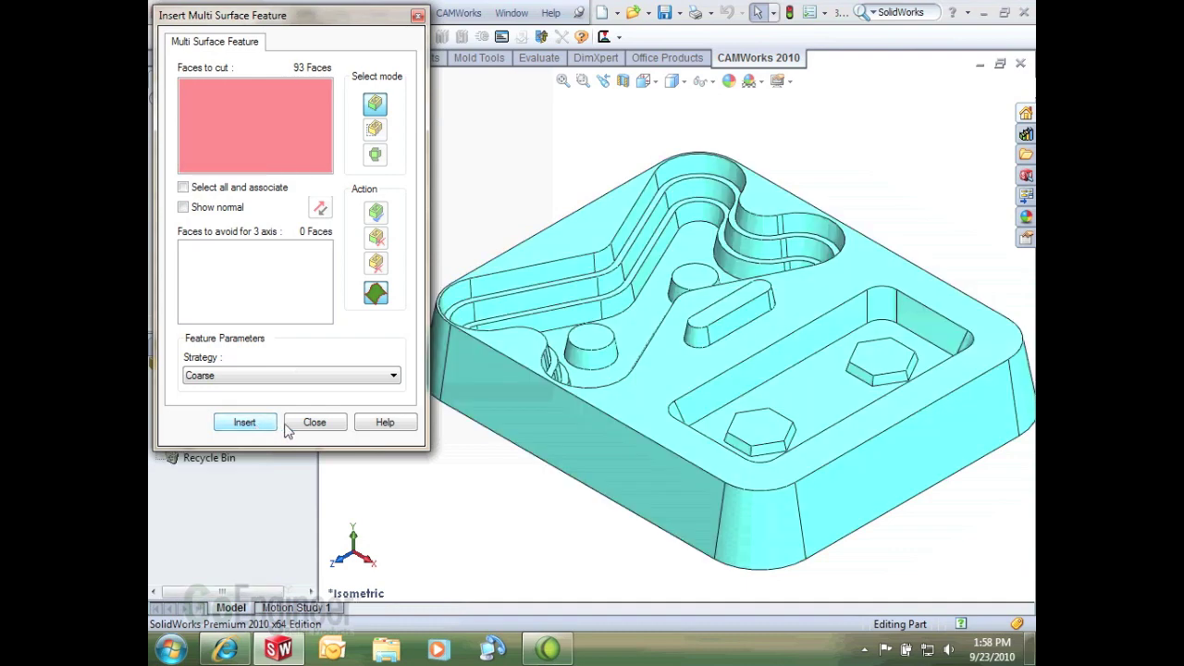
click(311, 424)
Step: Generate the operation plan for Multi Surface Feature1 and open Area Clearance1's parameters
right_click(226, 181)
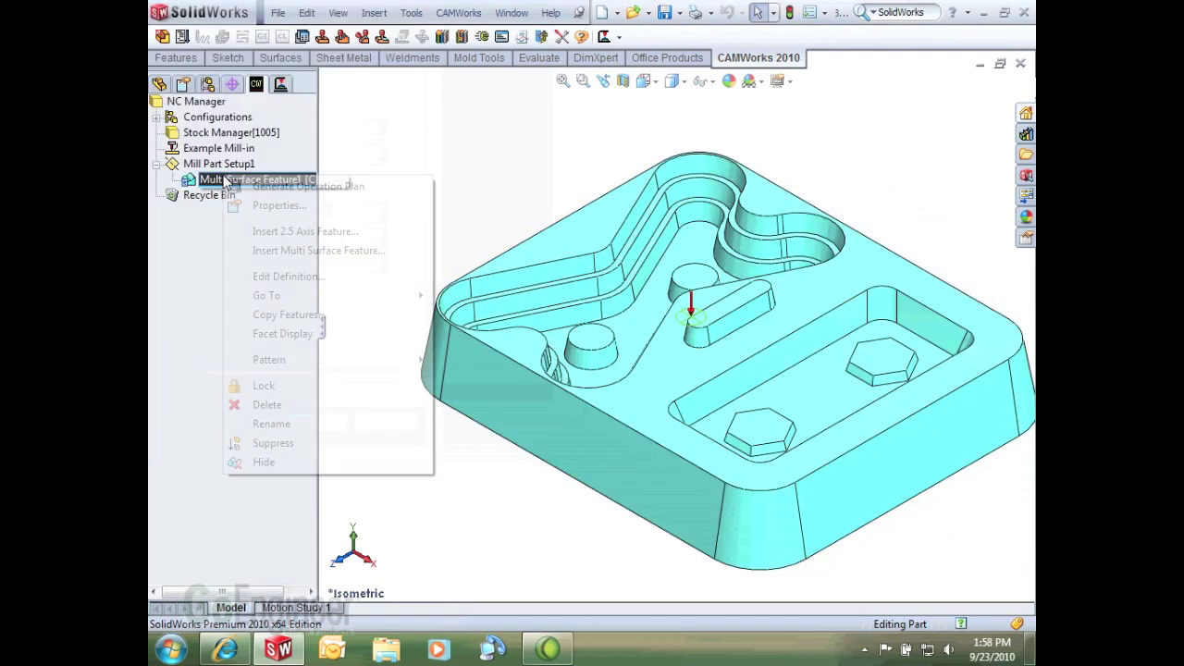
click(268, 188)
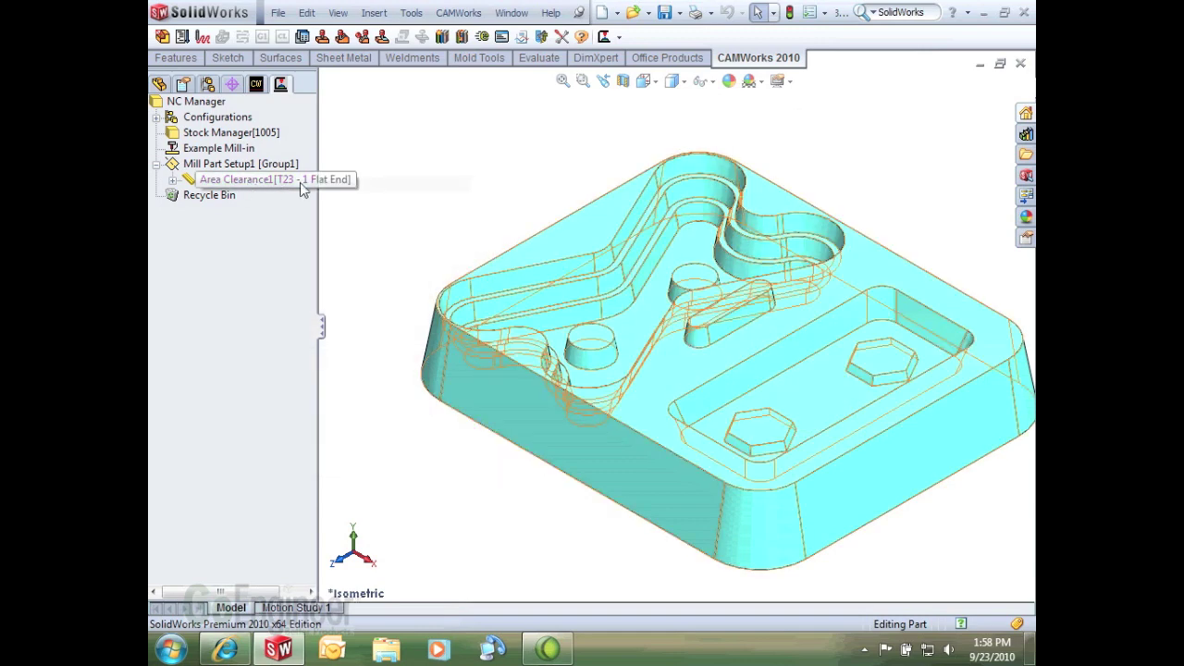
click(252, 186)
double_click(252, 186)
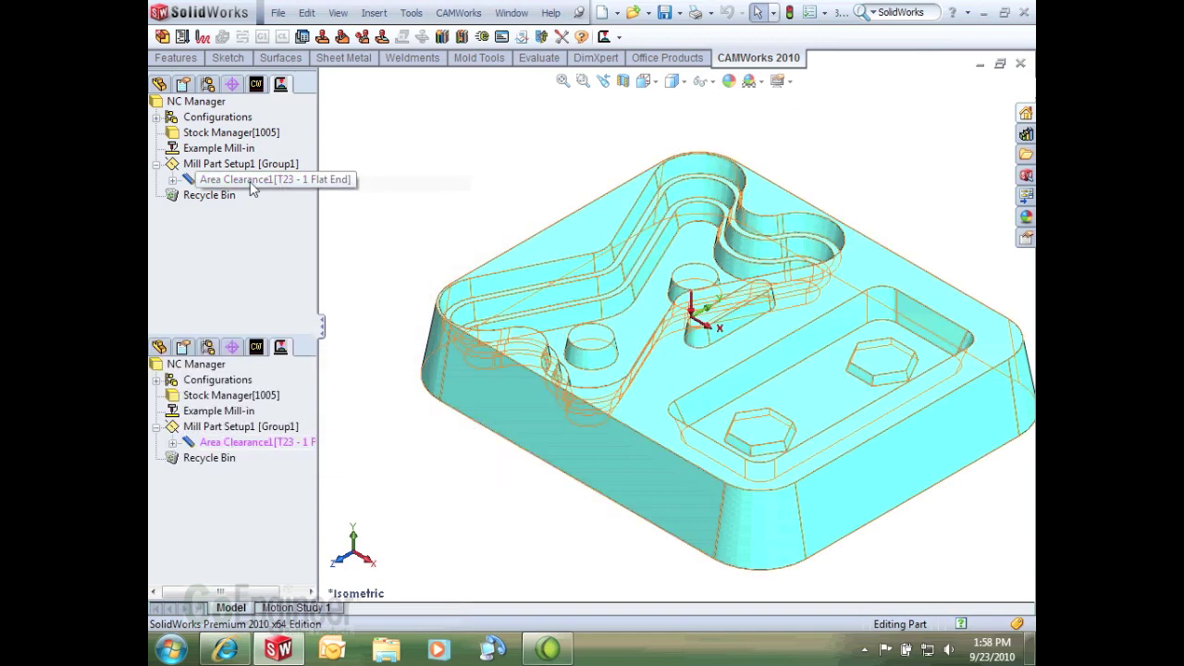
Step: Assign the 1/2 in flat end mill from station 16 to the operation, replacing its holder
click(298, 92)
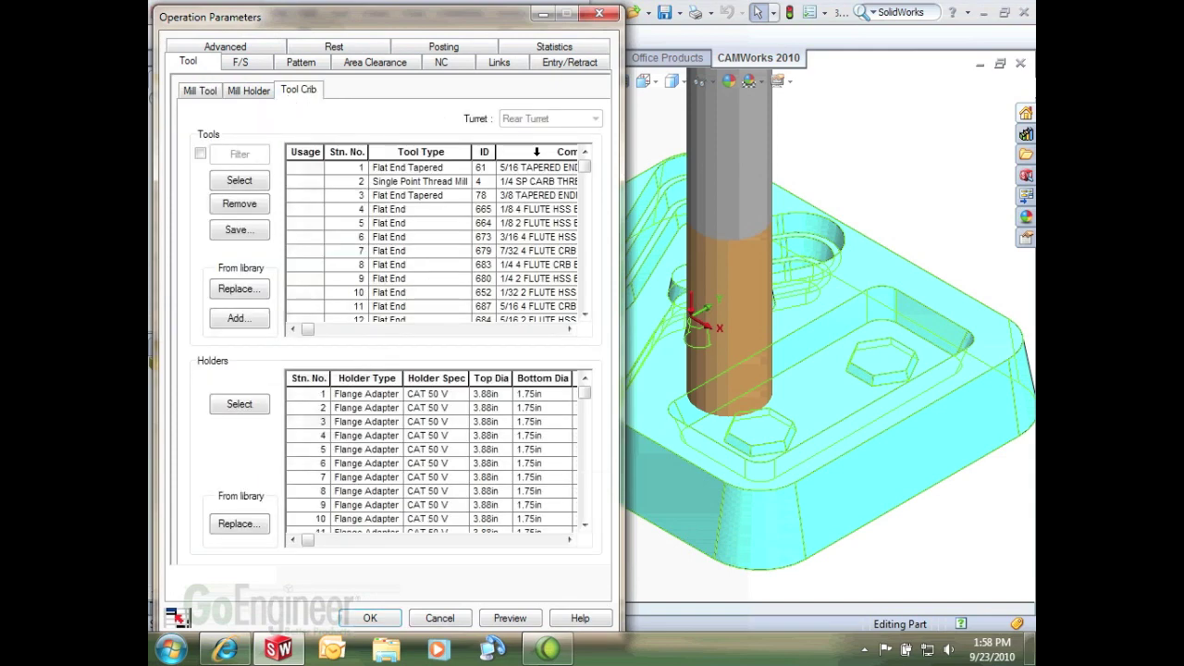
drag(585, 169, 599, 217)
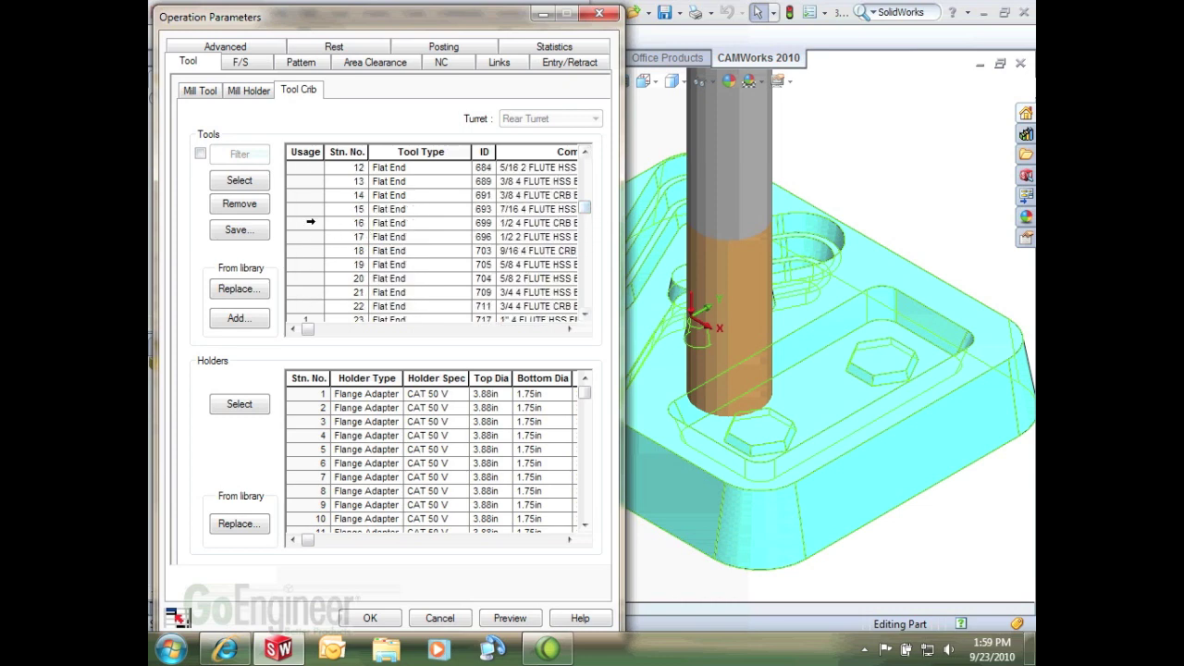
click(311, 222)
click(237, 183)
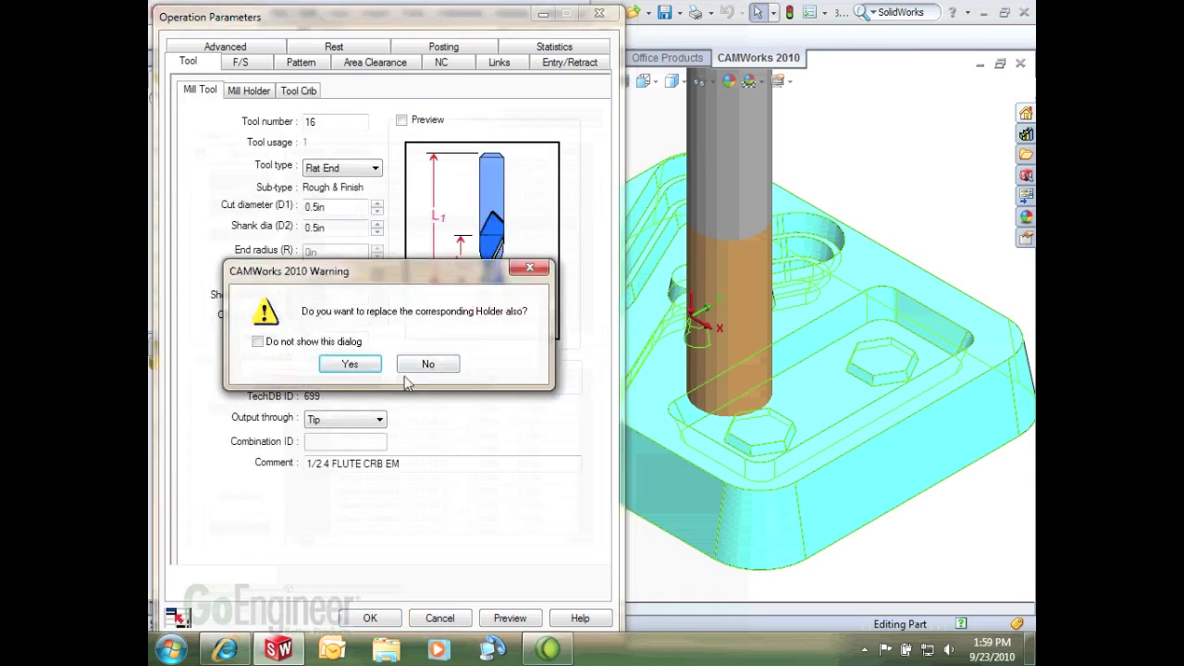
click(320, 364)
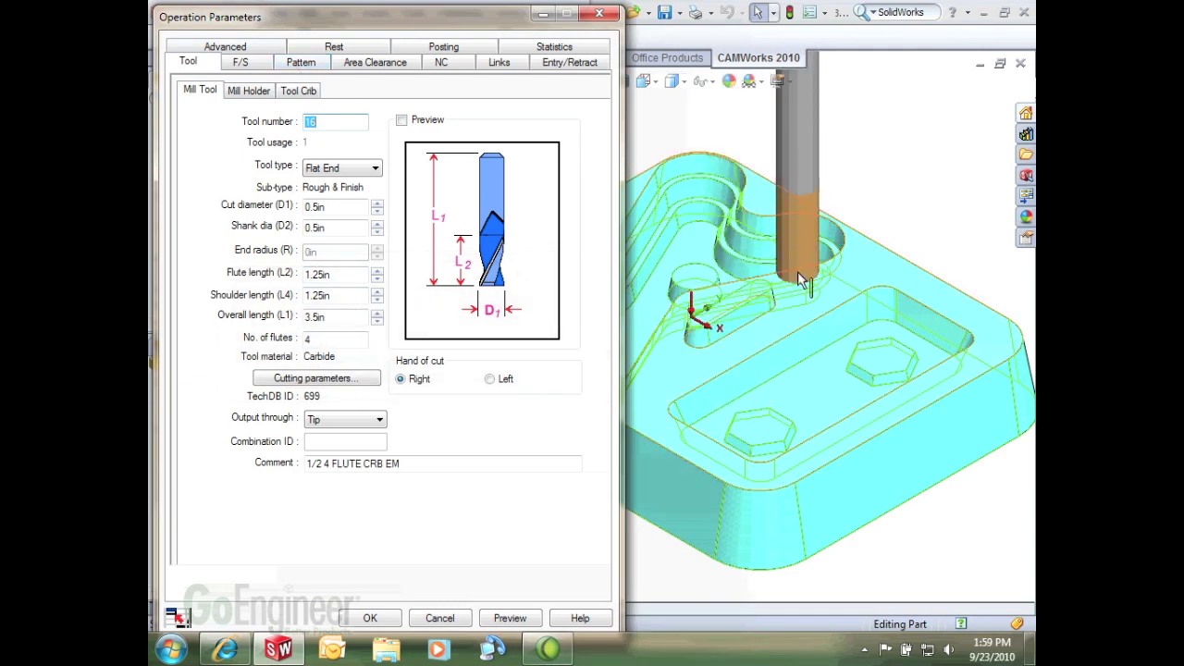
click(297, 65)
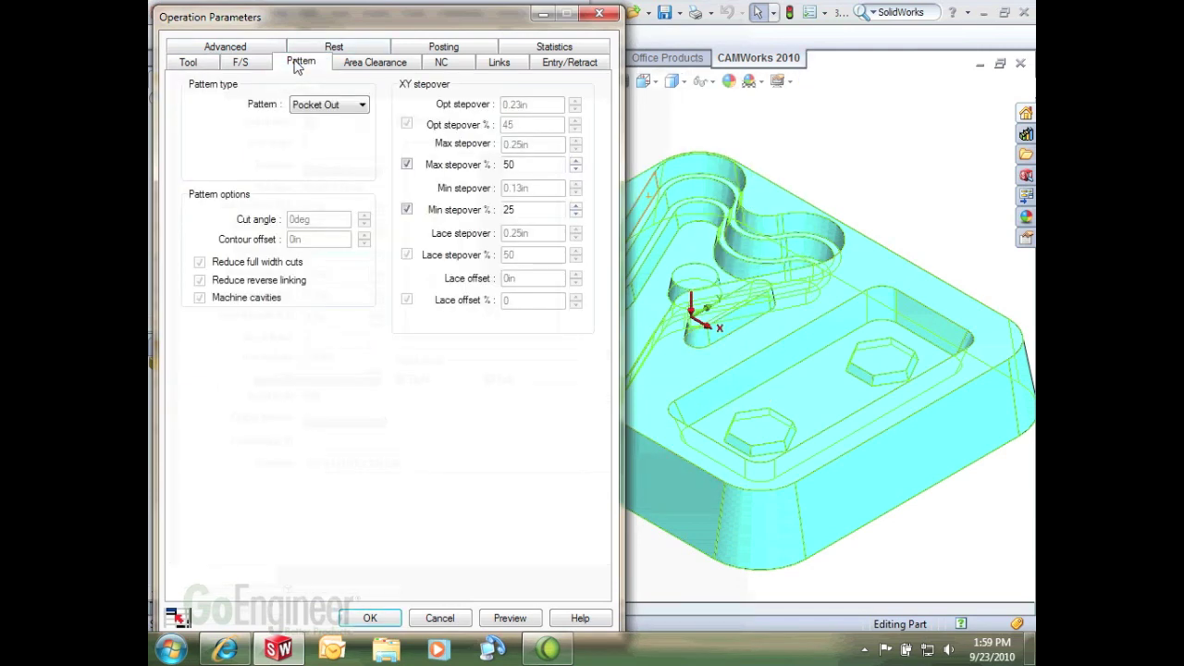
click(200, 65)
Step: Replace it with tool 8, the 0.25in flat end mill, plus matching holder, and accept
click(304, 88)
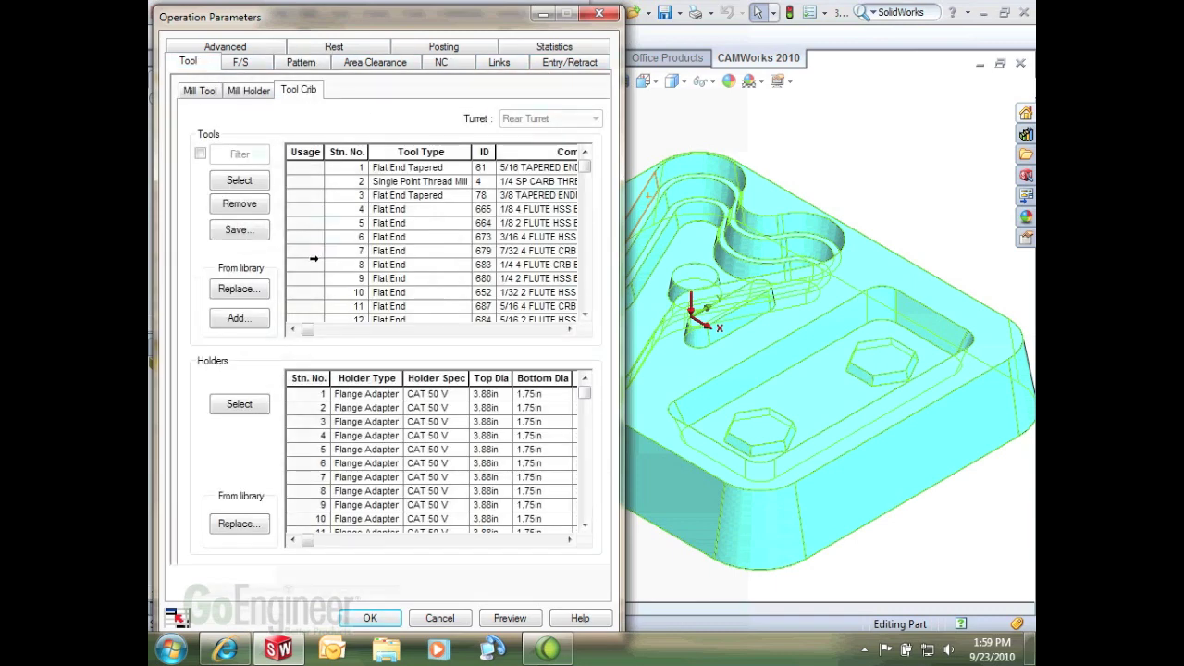
click(315, 264)
click(239, 180)
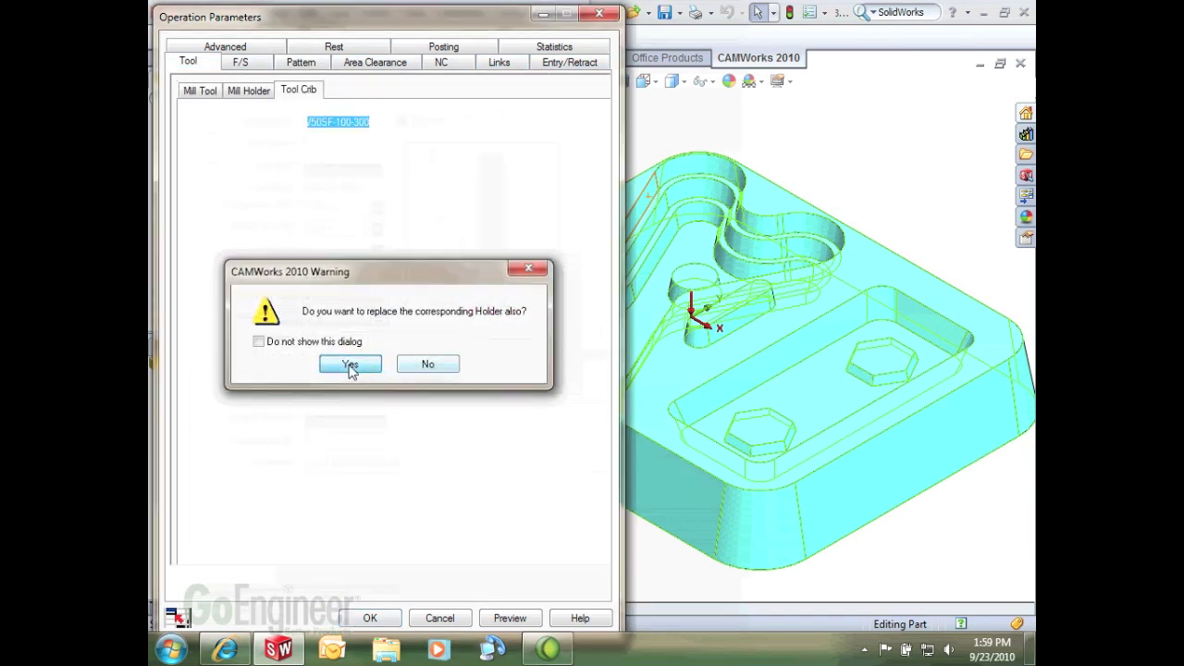
click(349, 365)
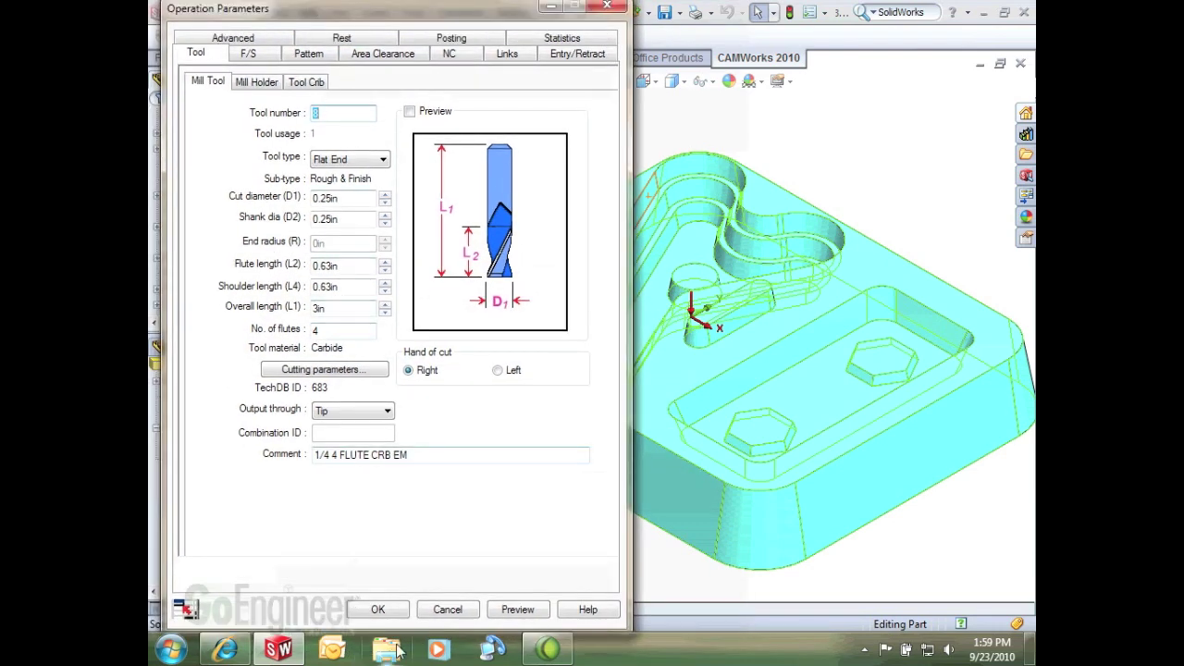
click(309, 54)
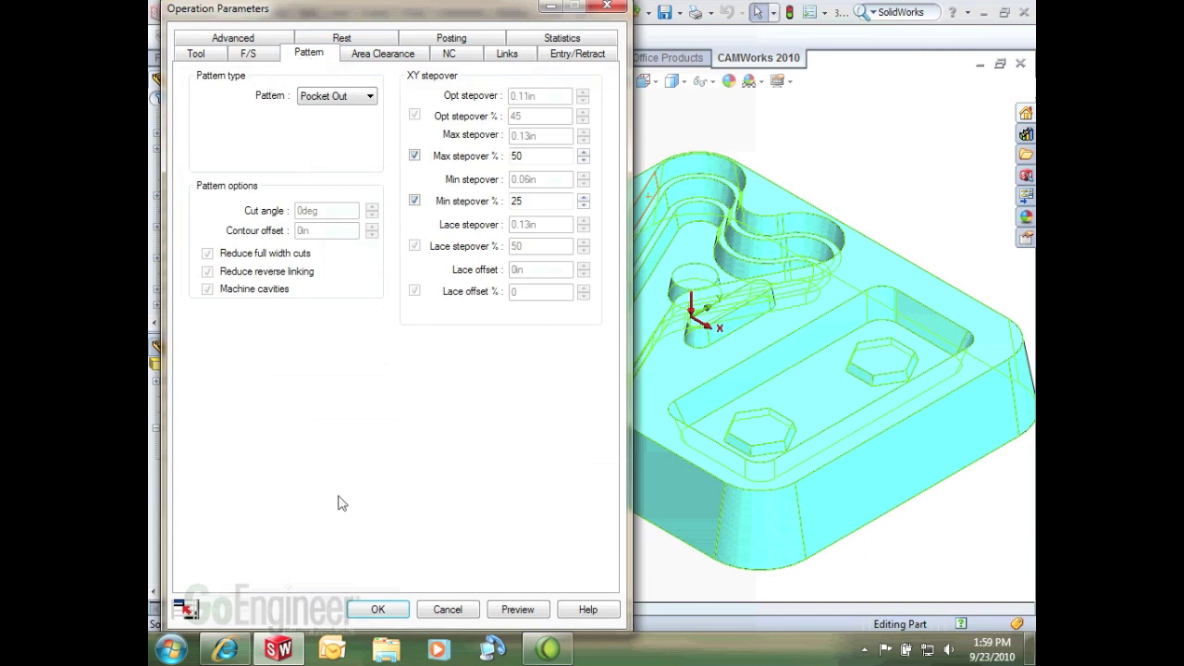
click(377, 610)
Step: Generate the Area Clearance1 toolpath and orbit the view to inspect its cutting passes
right_click(209, 180)
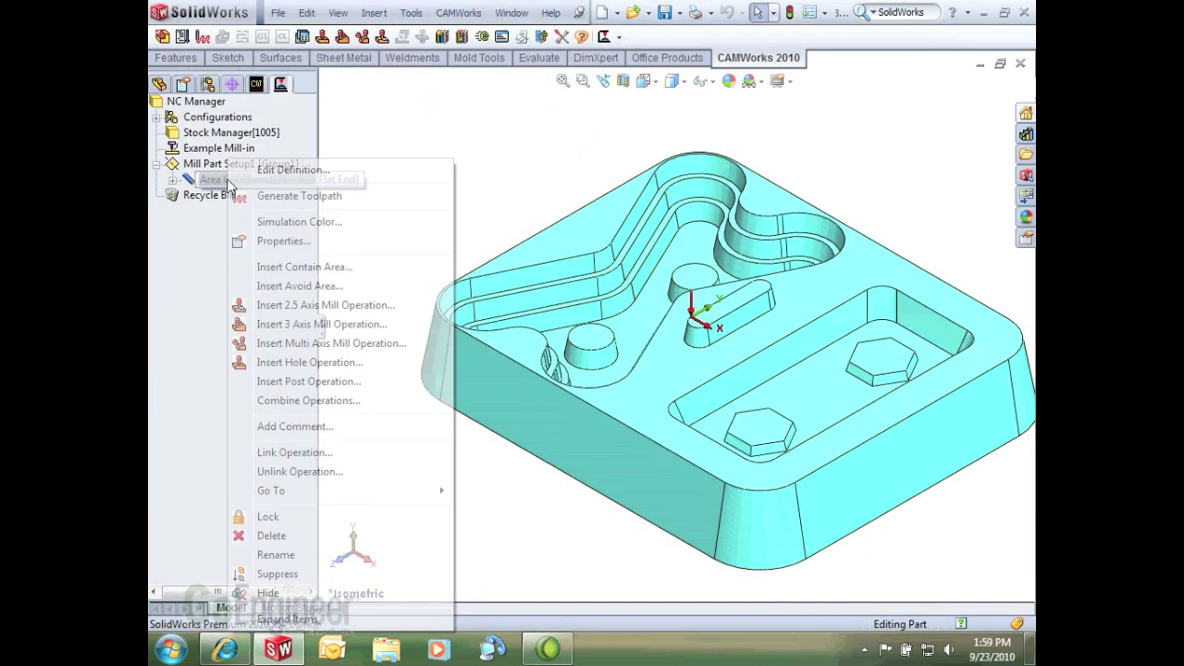
click(253, 196)
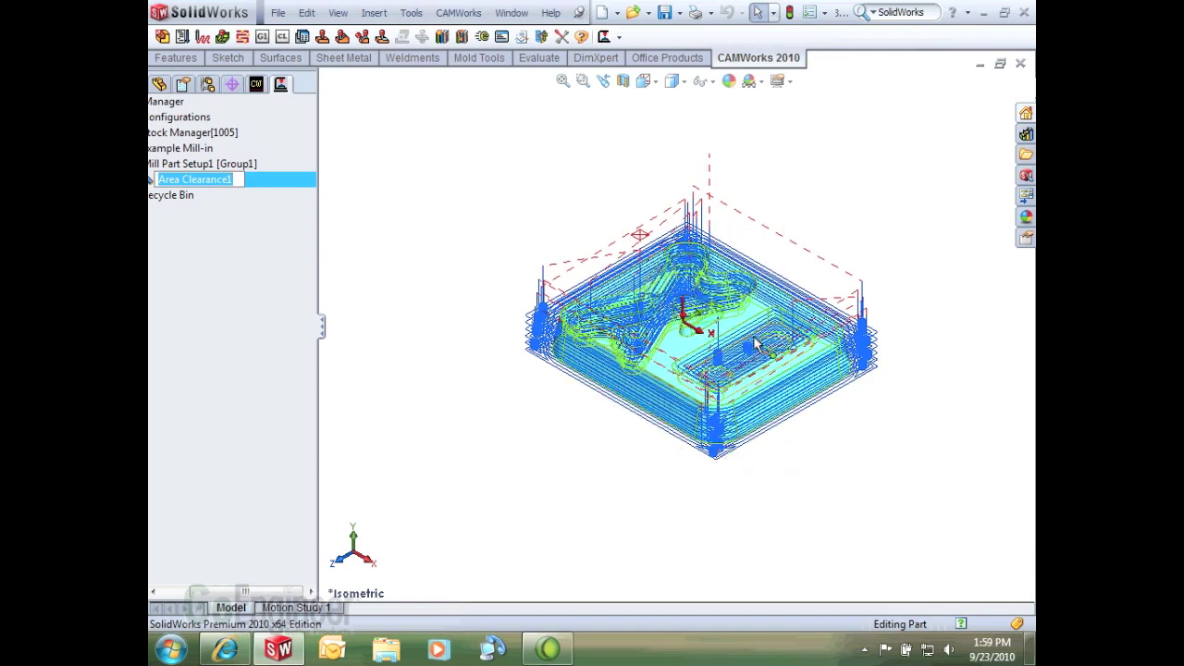
scroll(756, 345, down, 3)
scroll(542, 323, up, 3)
scroll(542, 323, down, 1)
key(Return)
middle_drag(444, 212, 416, 240)
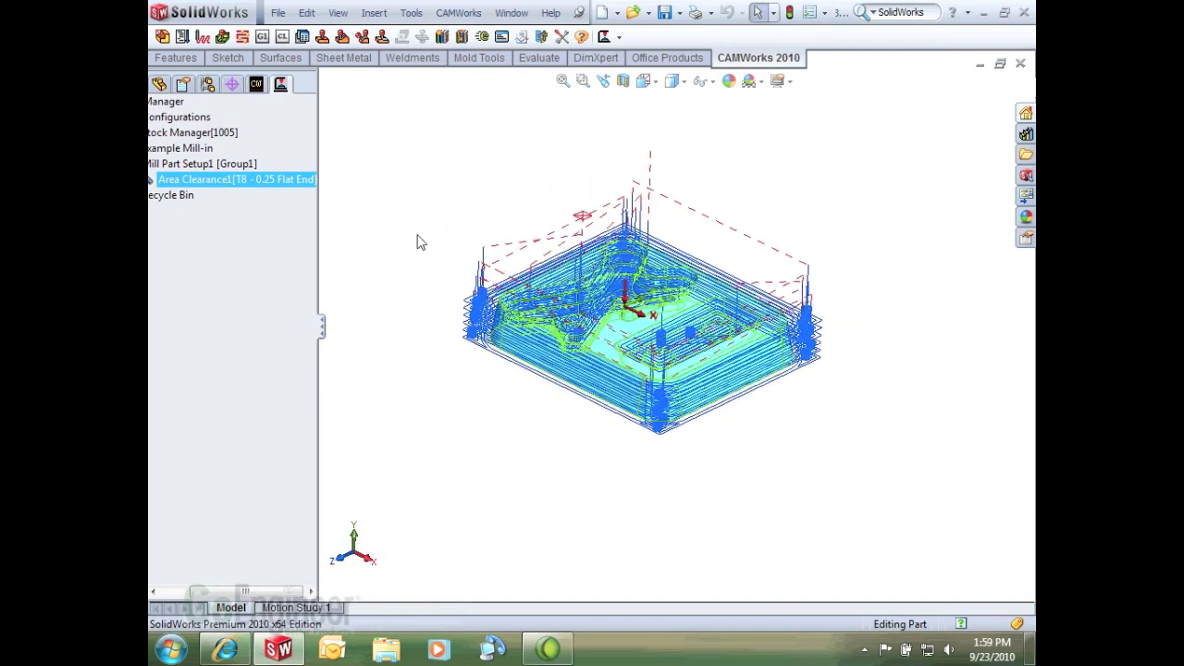
Step: Set Area Clearance1's contain area method to Outer Silhouette and its cut amount to .125
double_click(205, 188)
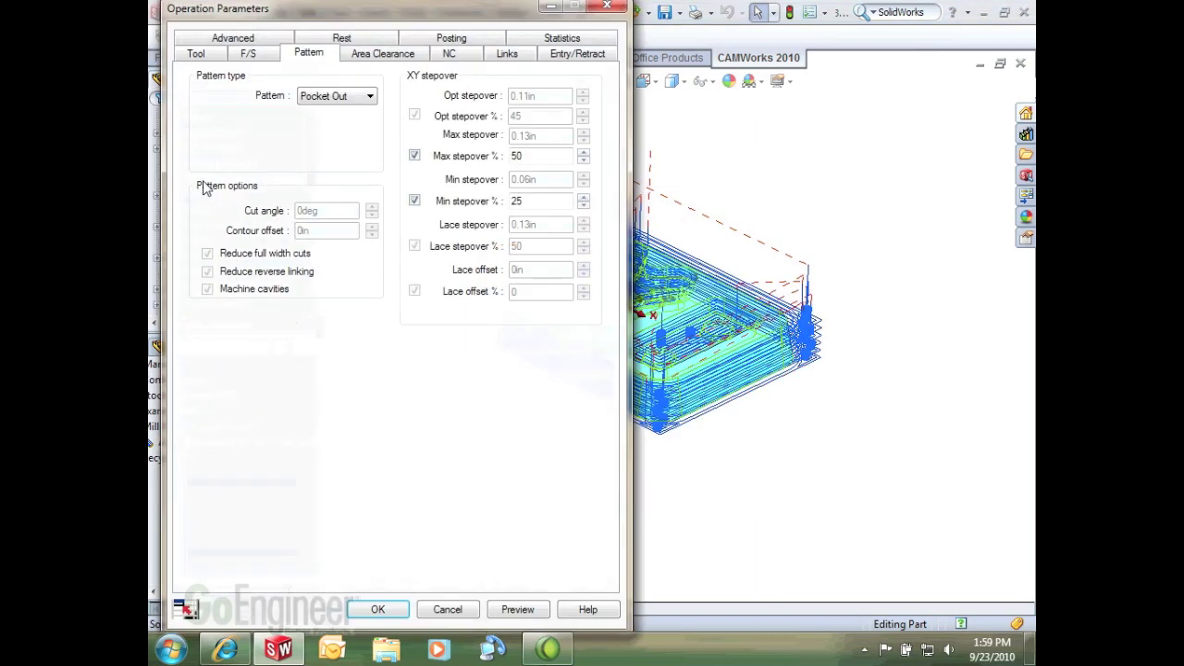
click(246, 41)
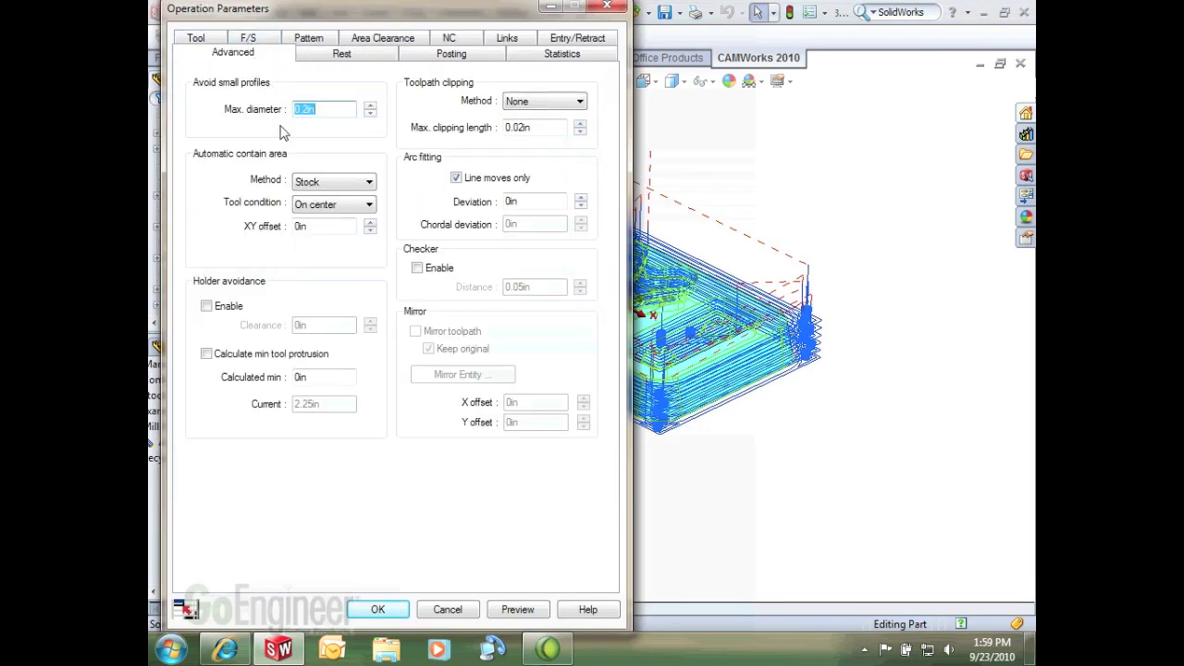
click(342, 183)
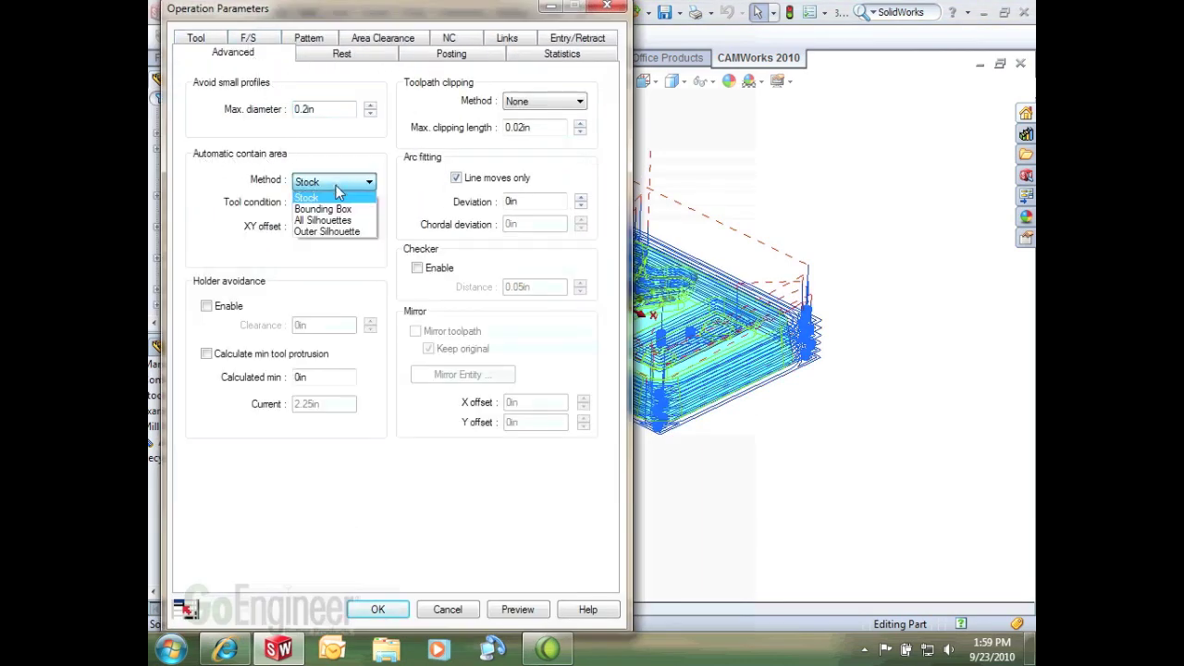
click(321, 233)
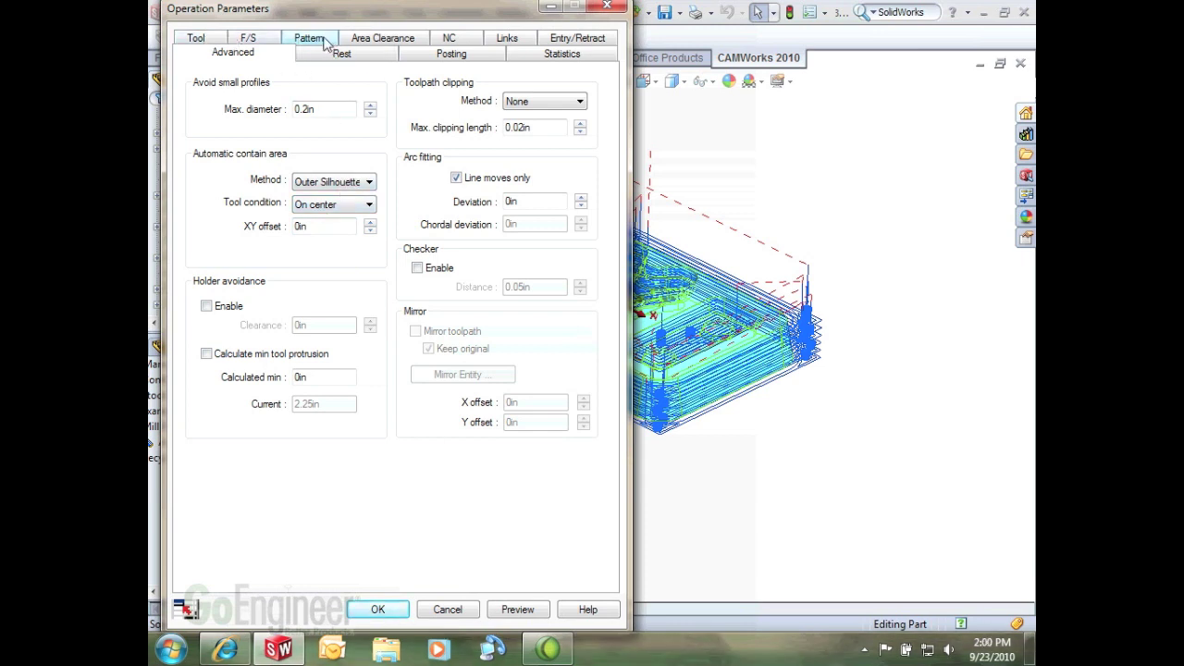
click(392, 40)
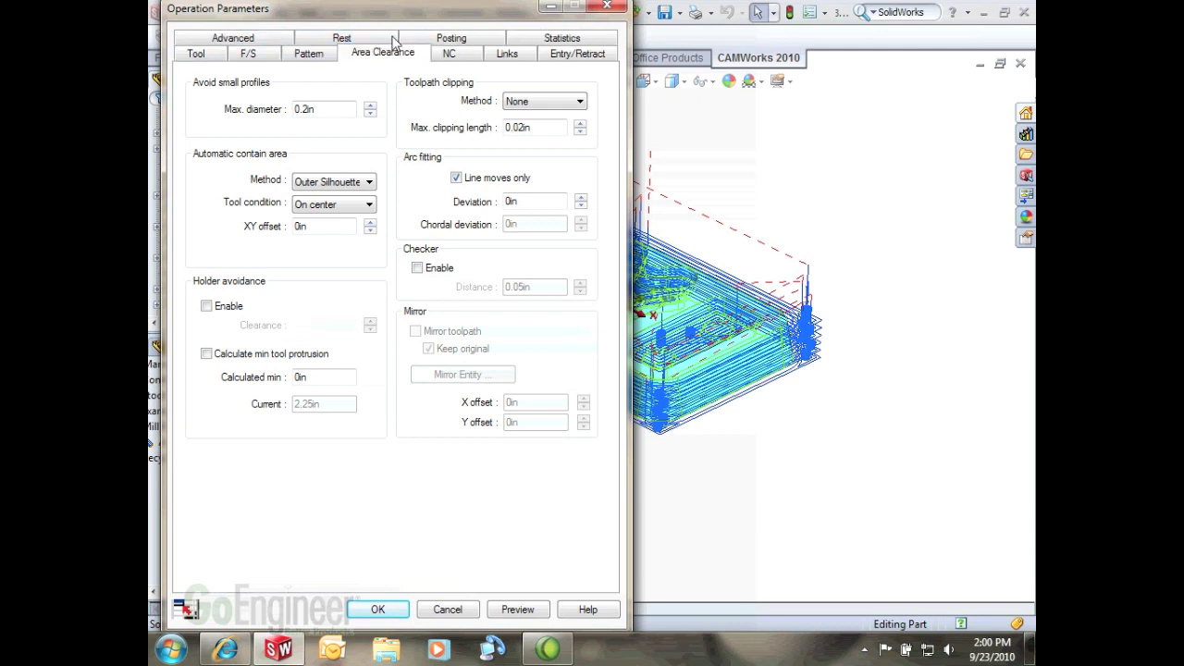
text(.125)
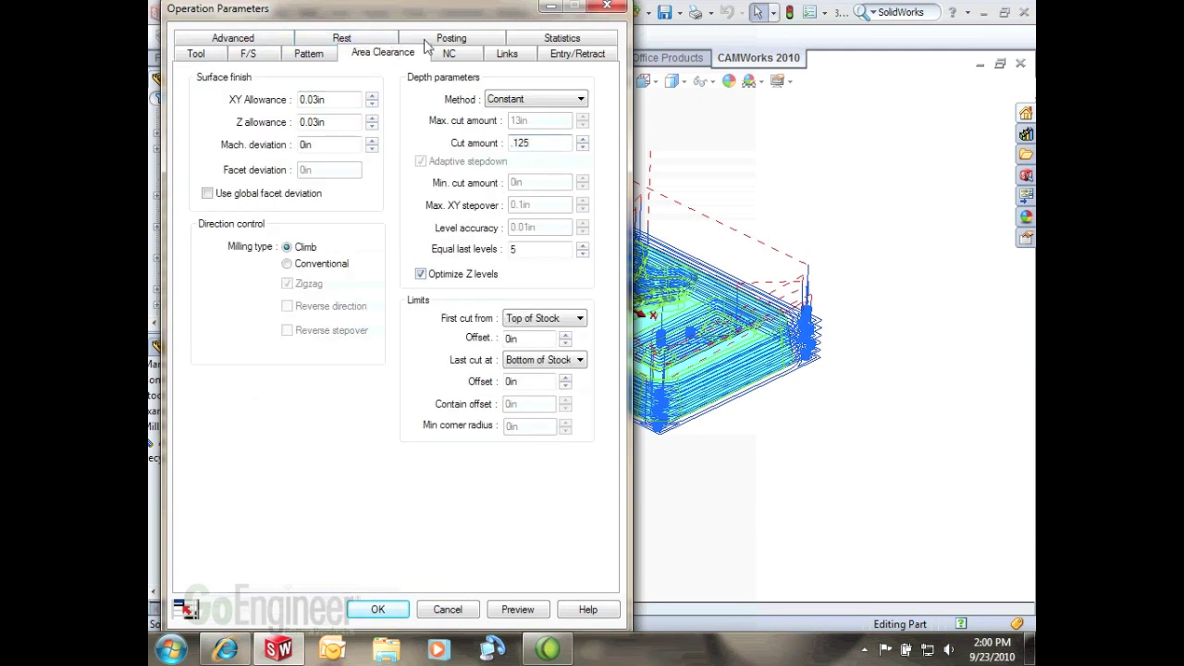
click(378, 609)
Step: Confirm regeneration of the Area Clearance1 toolpath, then orbit and zoom to fit to inspect it
click(675, 362)
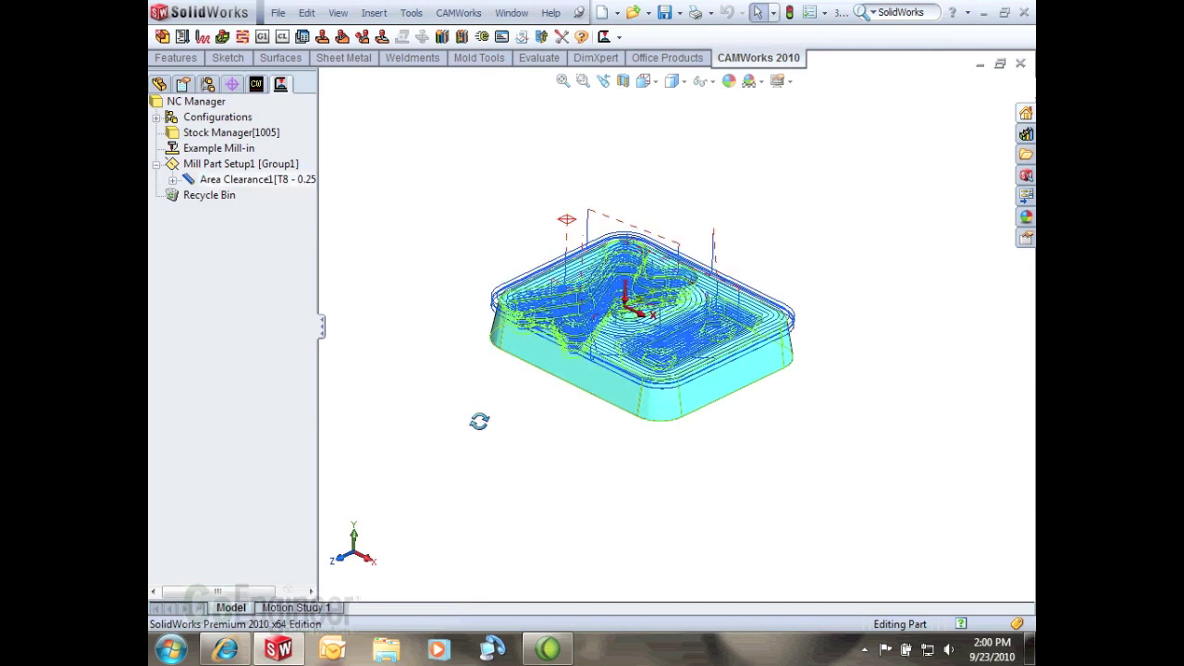
middle_drag(480, 421, 503, 392)
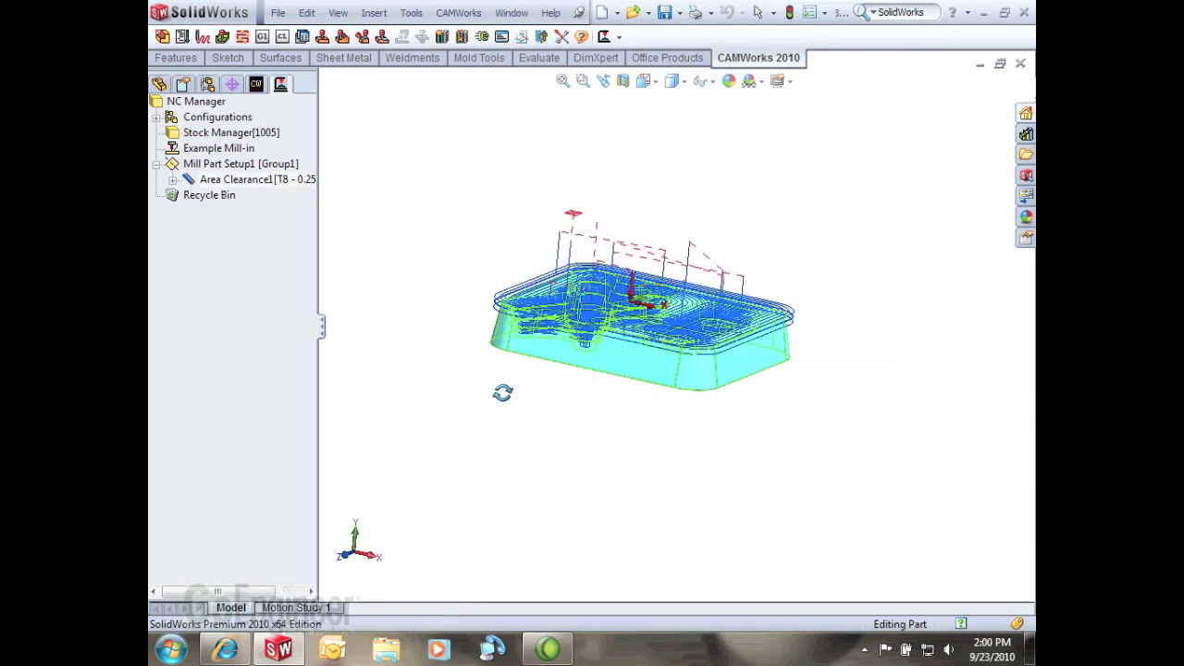
key(f)
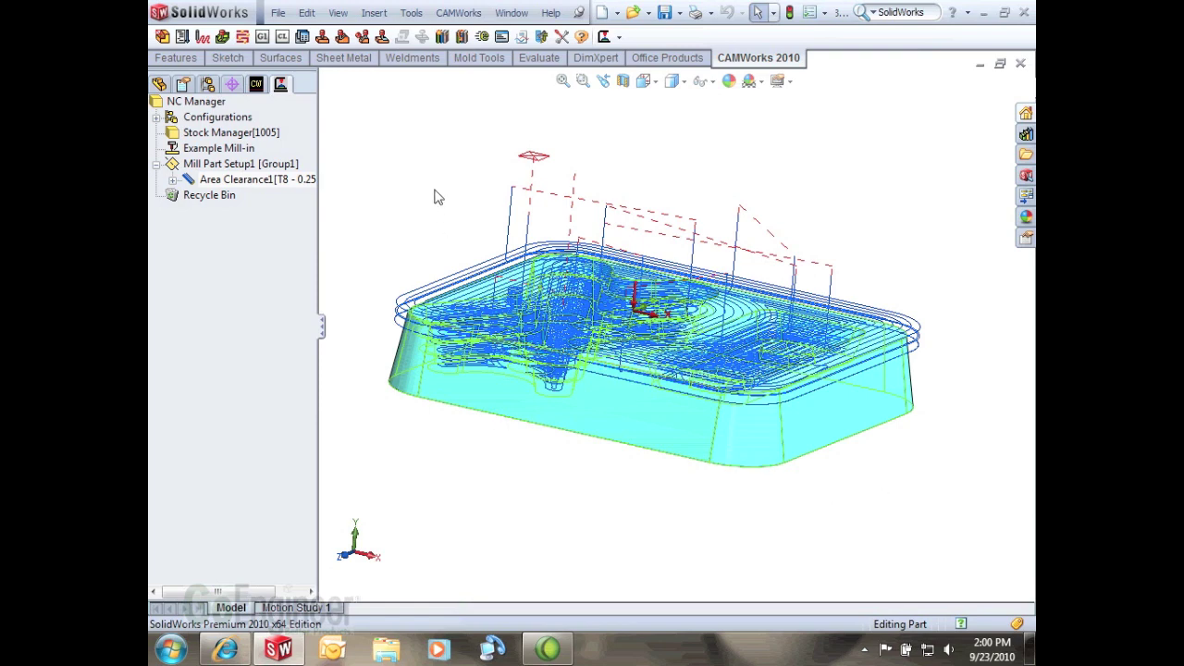
mouse_move(438, 197)
middle_down()
mouse_move(423, 203)
mouse_move(431, 214)
middle_up()
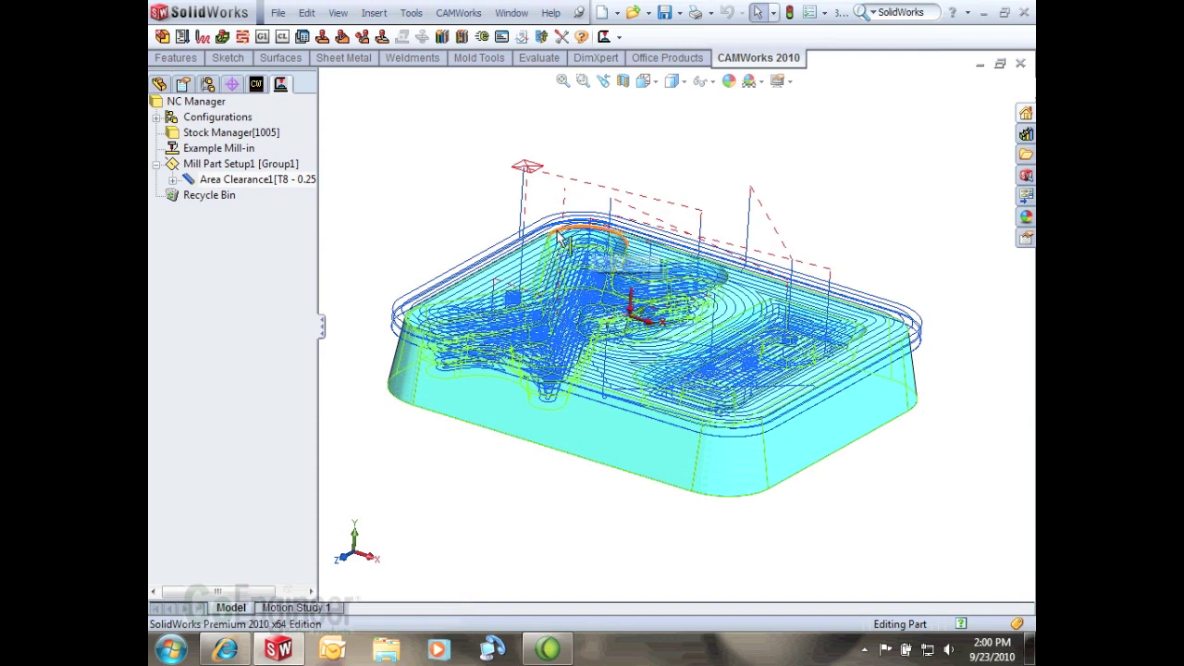
Step: Give Area Clearance1 a contain area of two top-face loops, Convert to loop, Multiple shape, On center
right_click(235, 182)
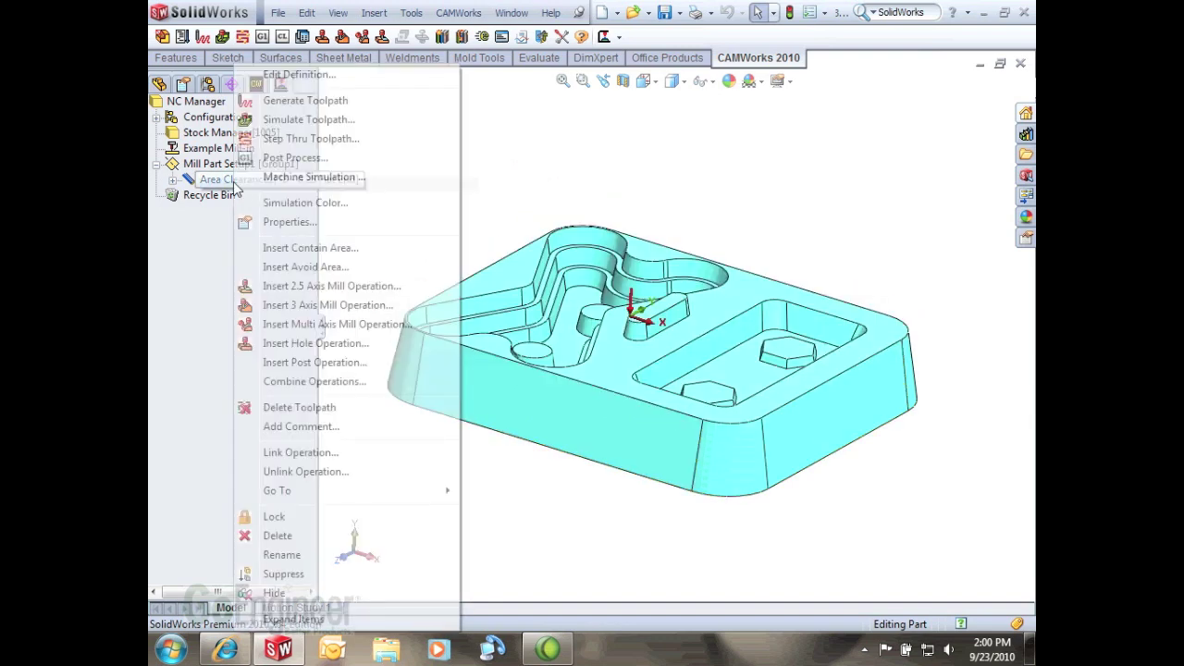
click(293, 248)
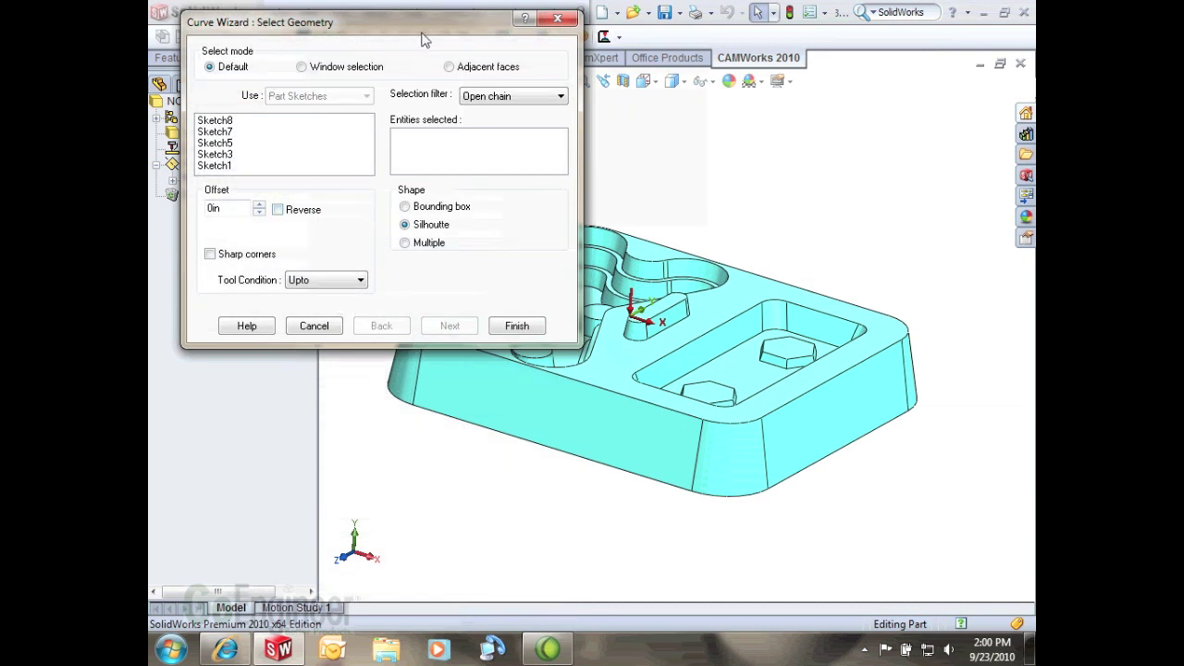
click(507, 100)
click(406, 243)
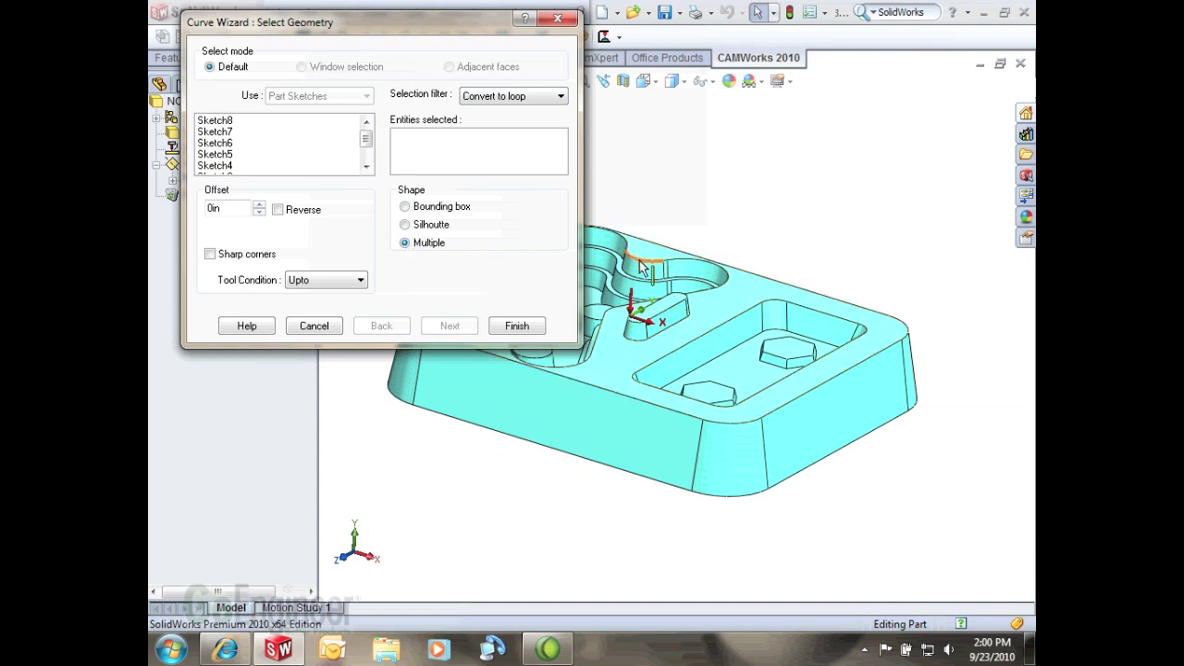
click(798, 305)
click(799, 310)
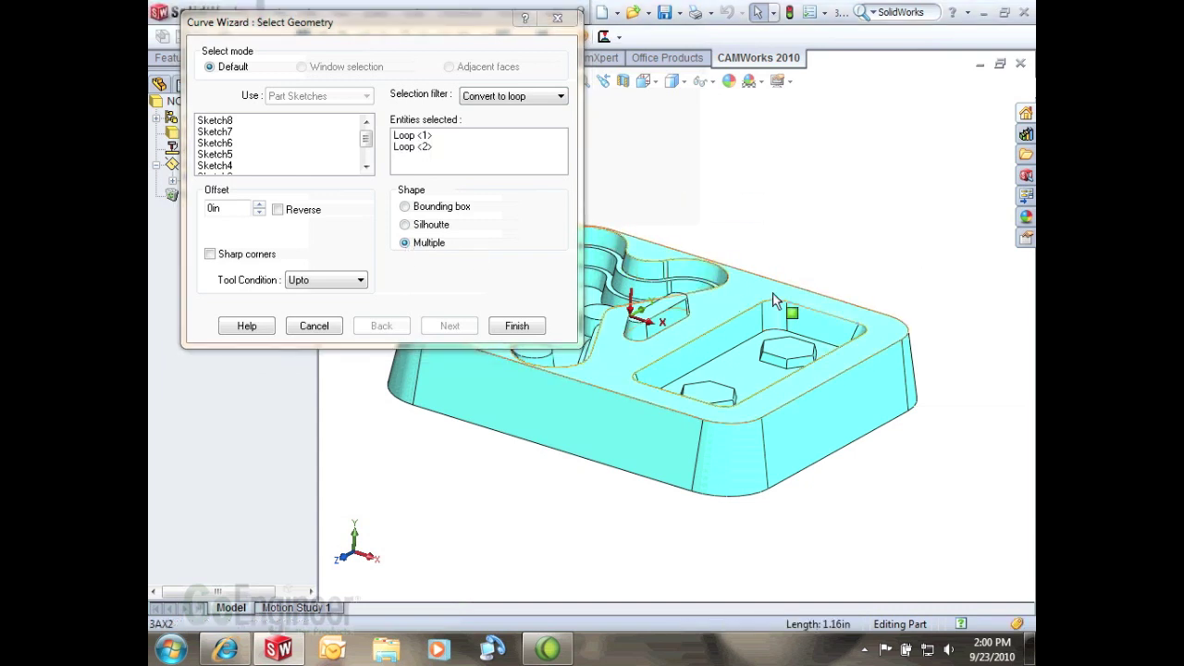
click(335, 281)
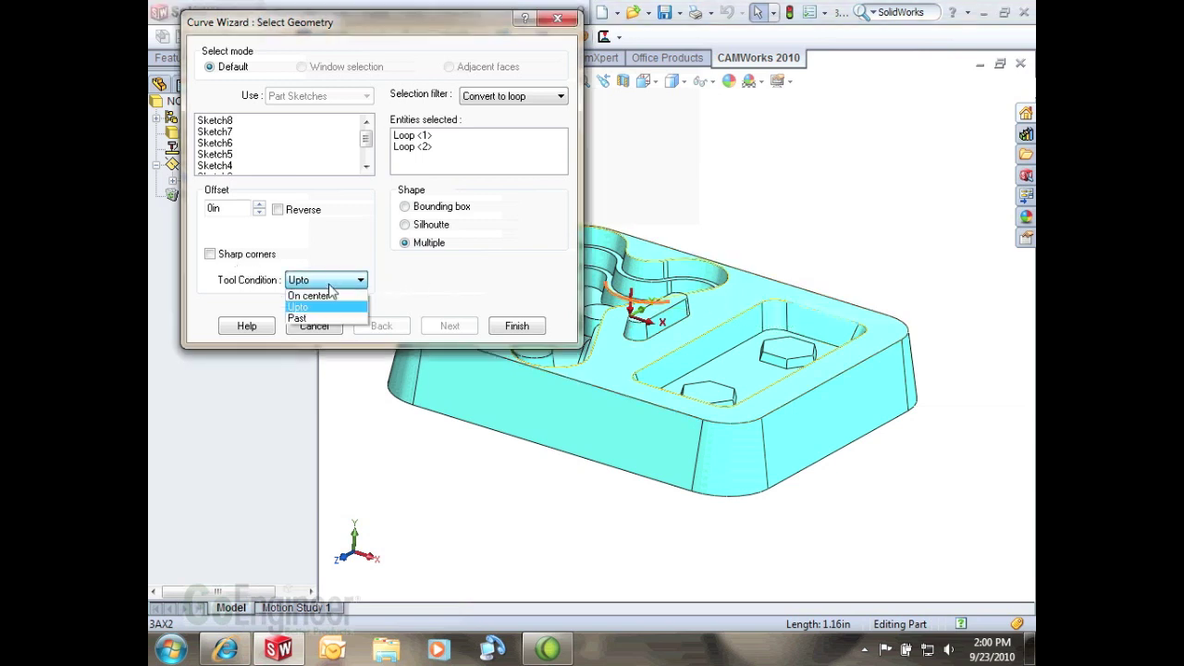
click(309, 295)
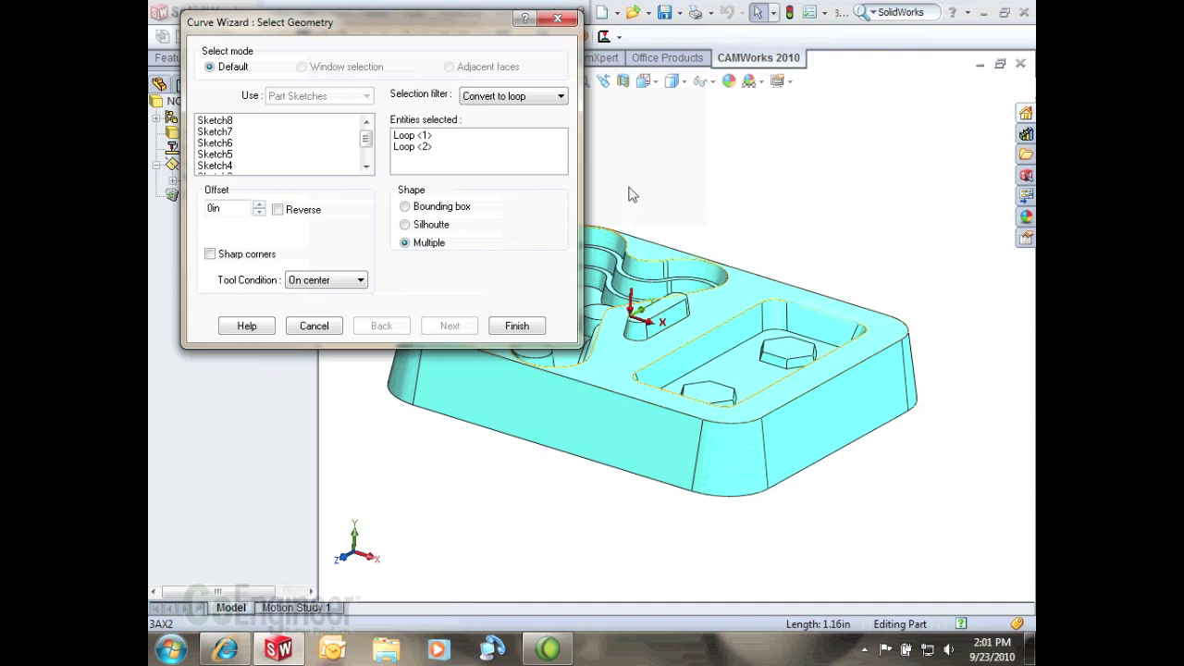
click(516, 326)
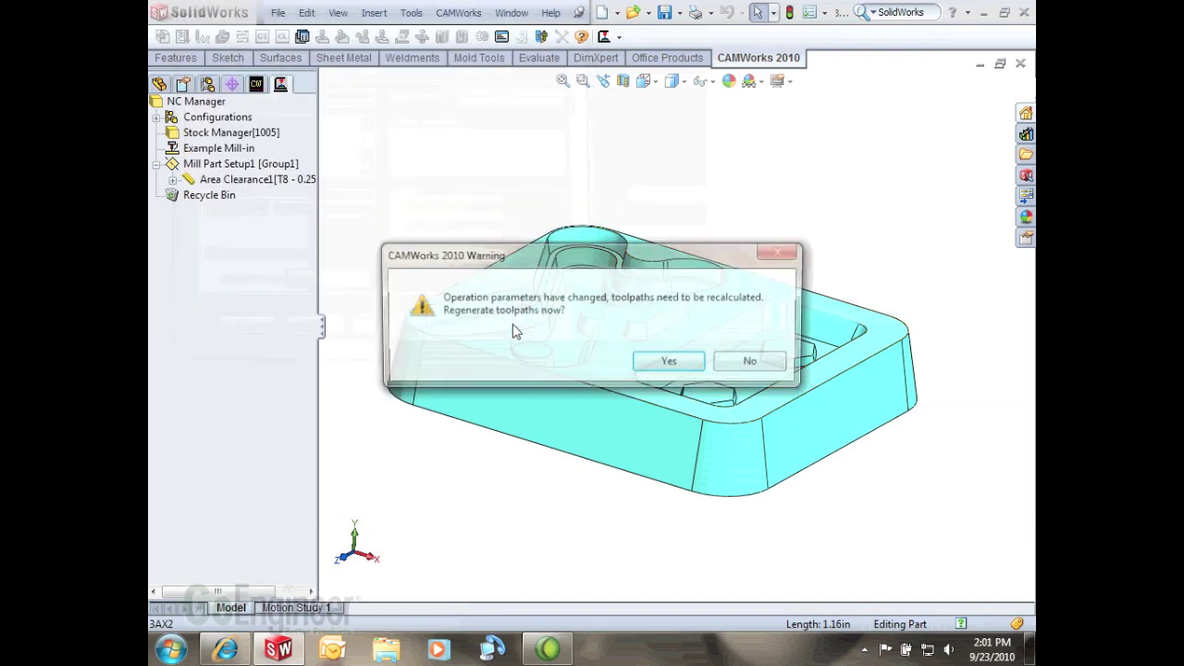
Step: Regenerate and display the Area Clearance1 toolpath, orbiting to check passes stay inside both loops
click(668, 364)
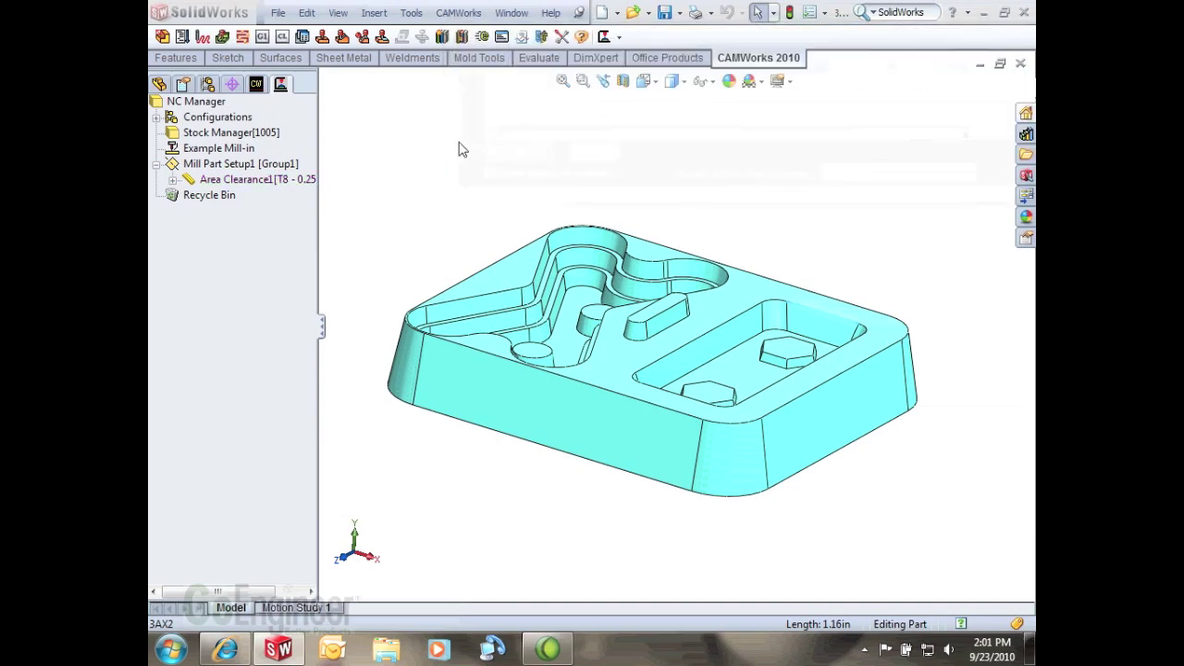
click(271, 179)
mouse_move(468, 188)
middle_down()
mouse_move(457, 215)
mouse_move(510, 108)
mouse_move(512, 120)
mouse_move(436, 166)
mouse_move(508, 121)
mouse_move(471, 176)
middle_up()
right_click(252, 181)
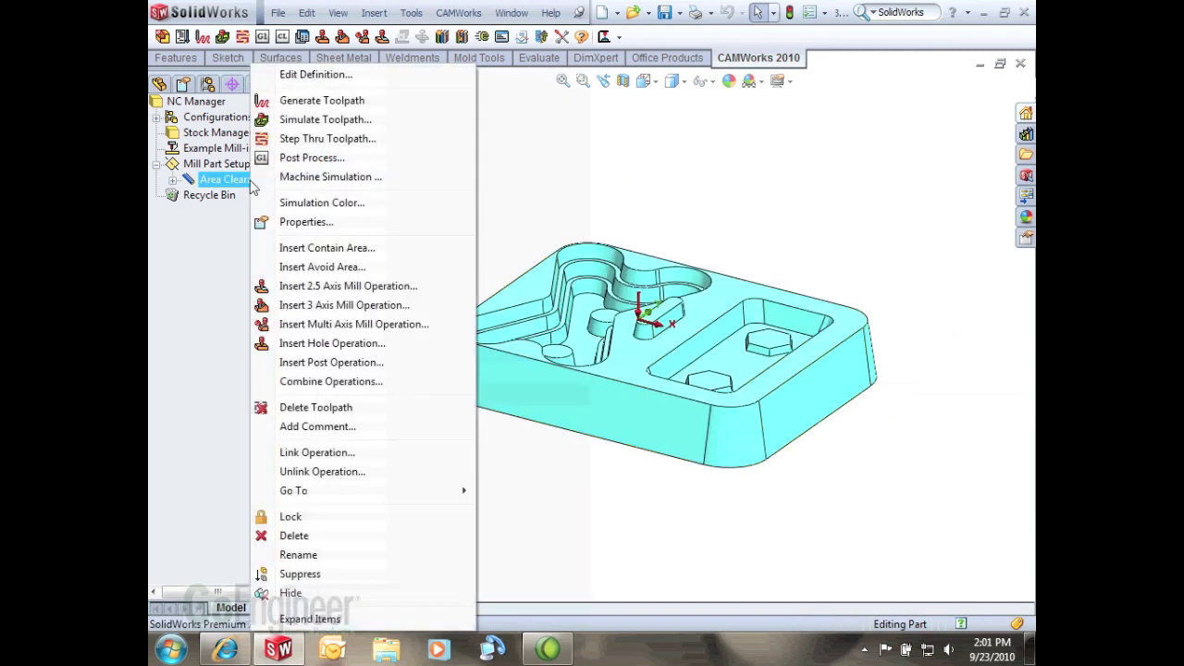
click(516, 182)
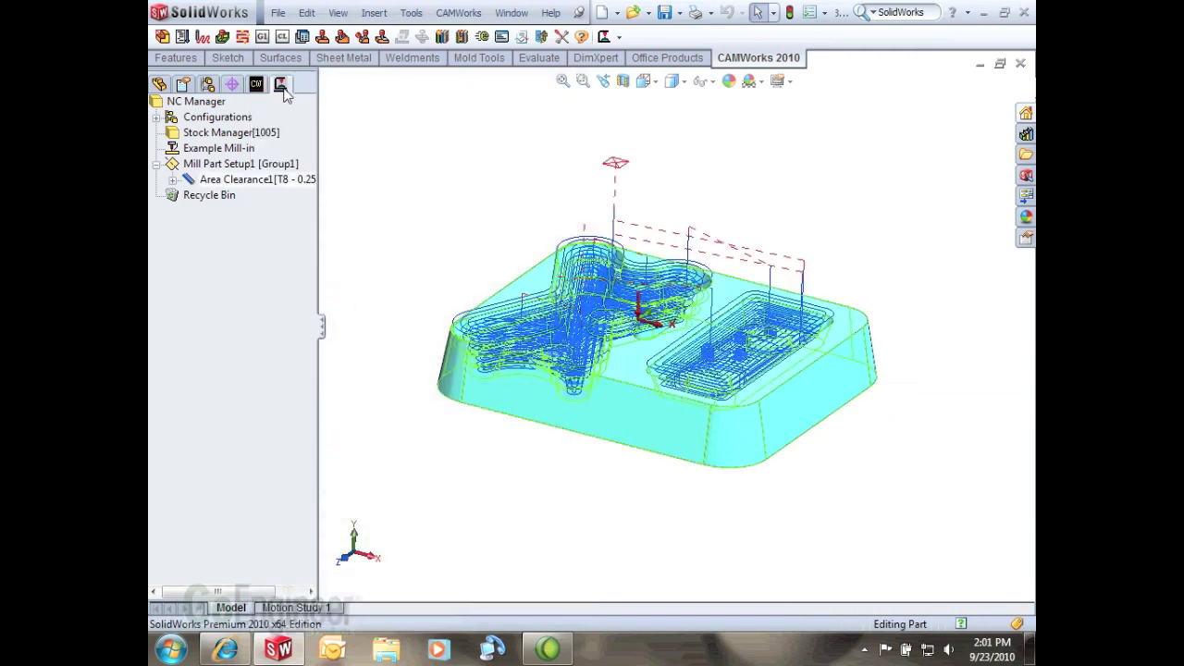
right_click(222, 178)
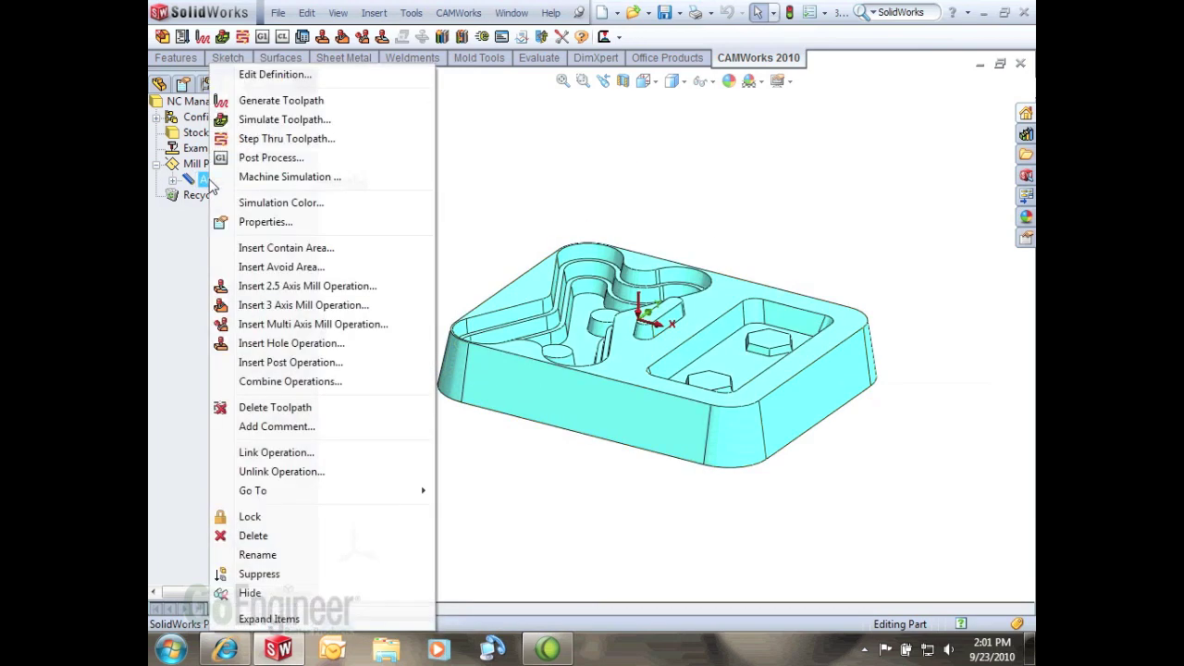
Step: Insert a Z Level 3-axis operation on Multi Surface Feature1
click(259, 306)
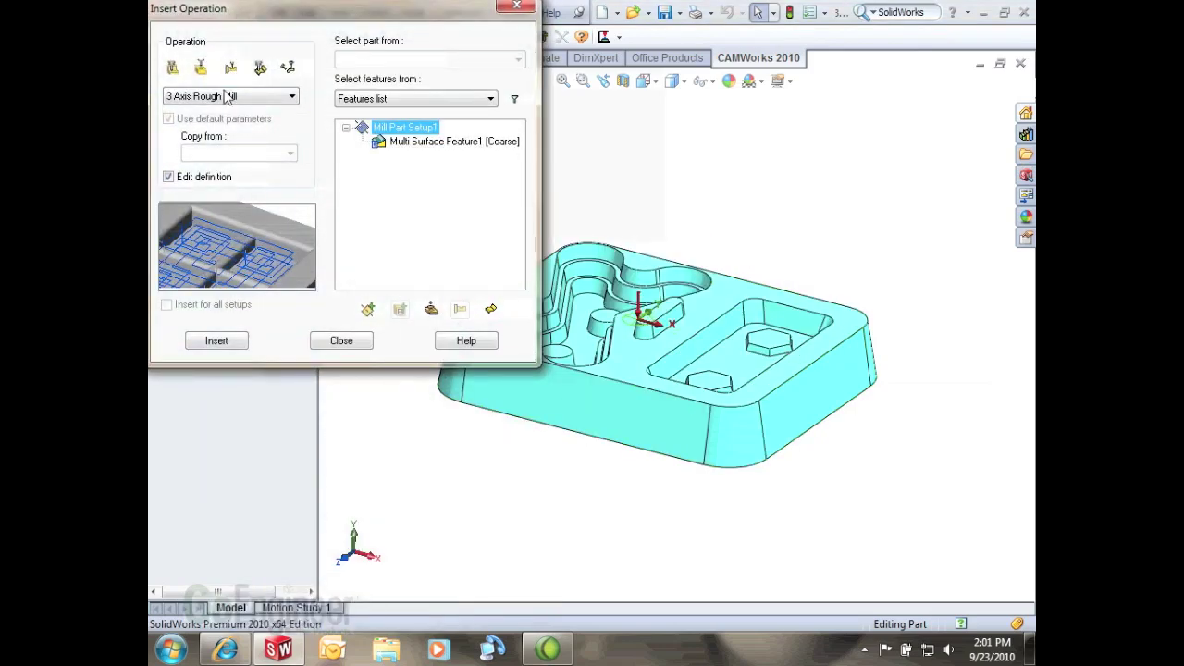
click(227, 97)
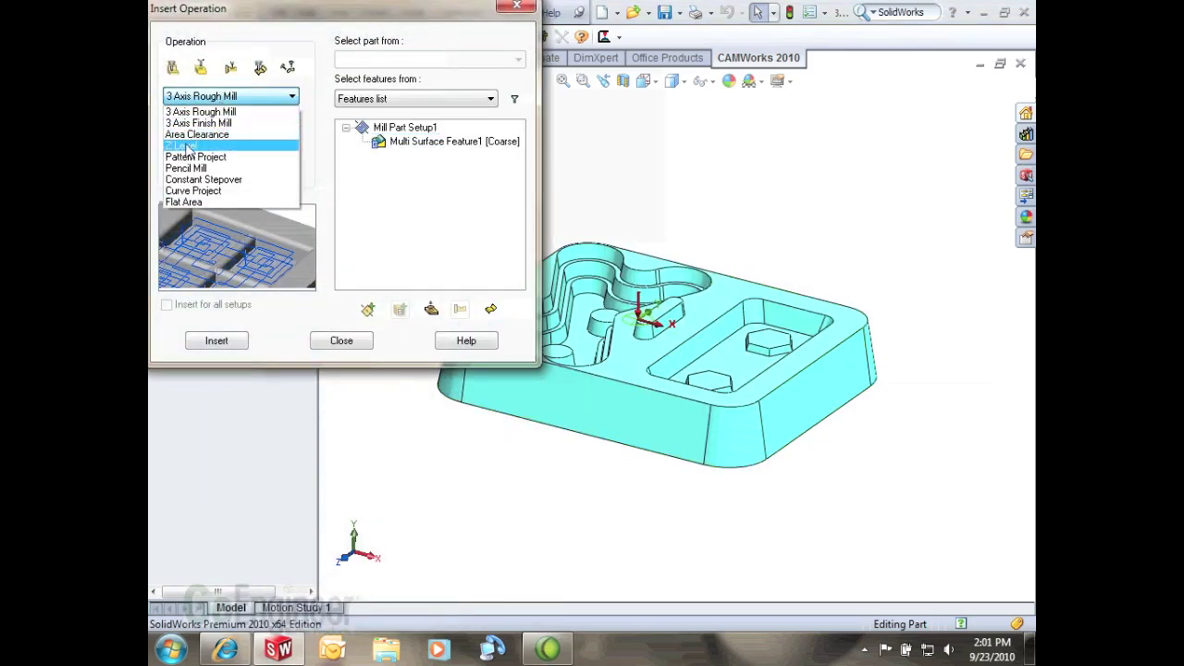
click(187, 146)
click(426, 141)
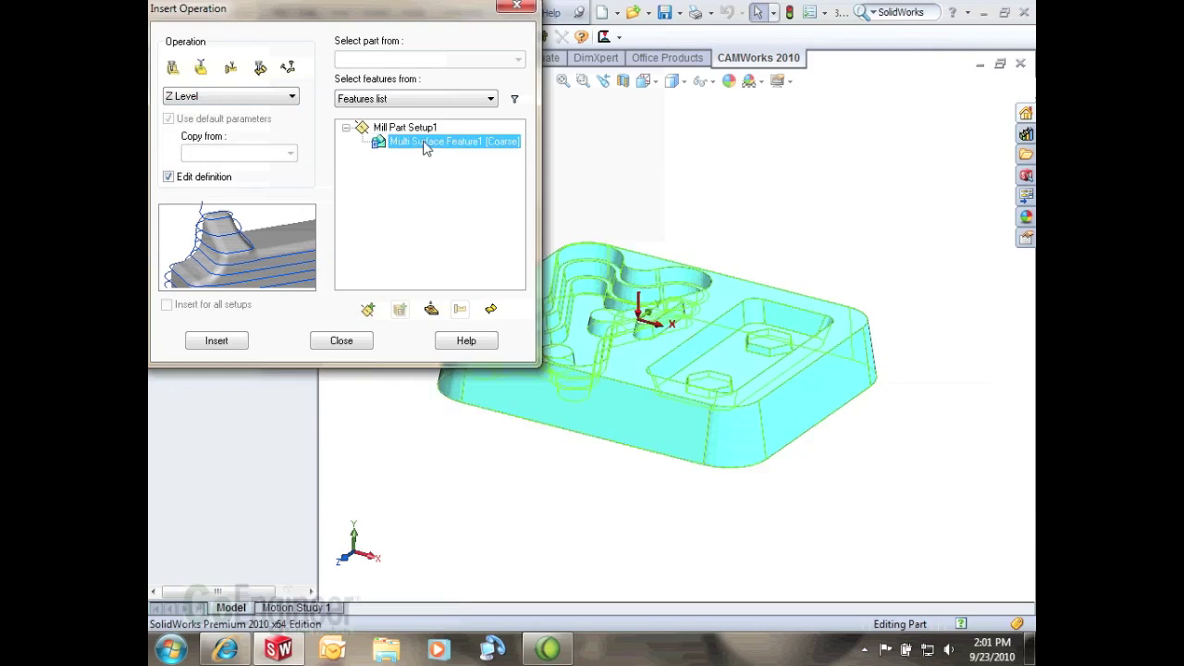
click(214, 342)
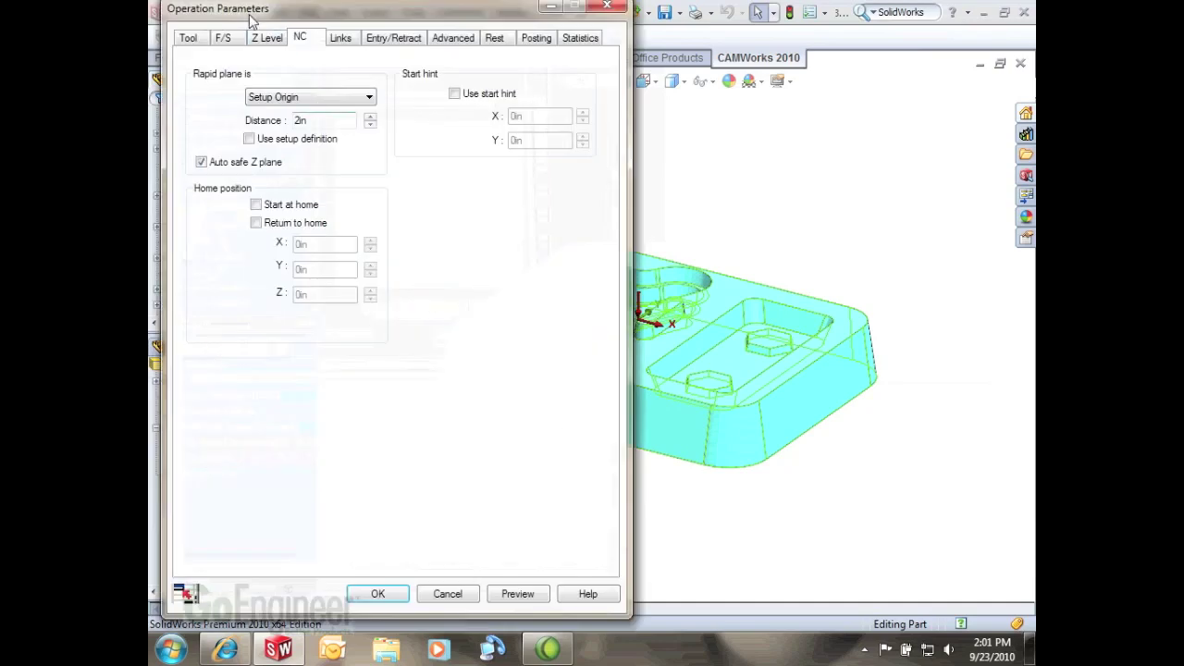
Step: Switch the Z Level tool to the 1/4 in ball nose tool 29 with its matching holder
click(187, 38)
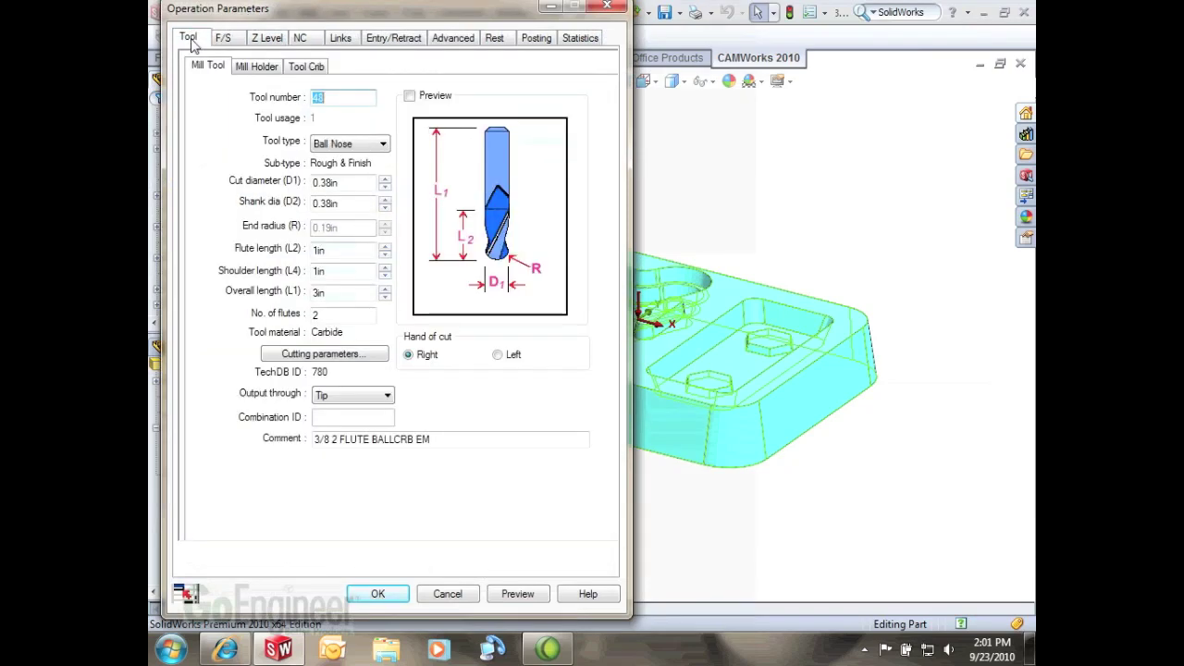
click(308, 68)
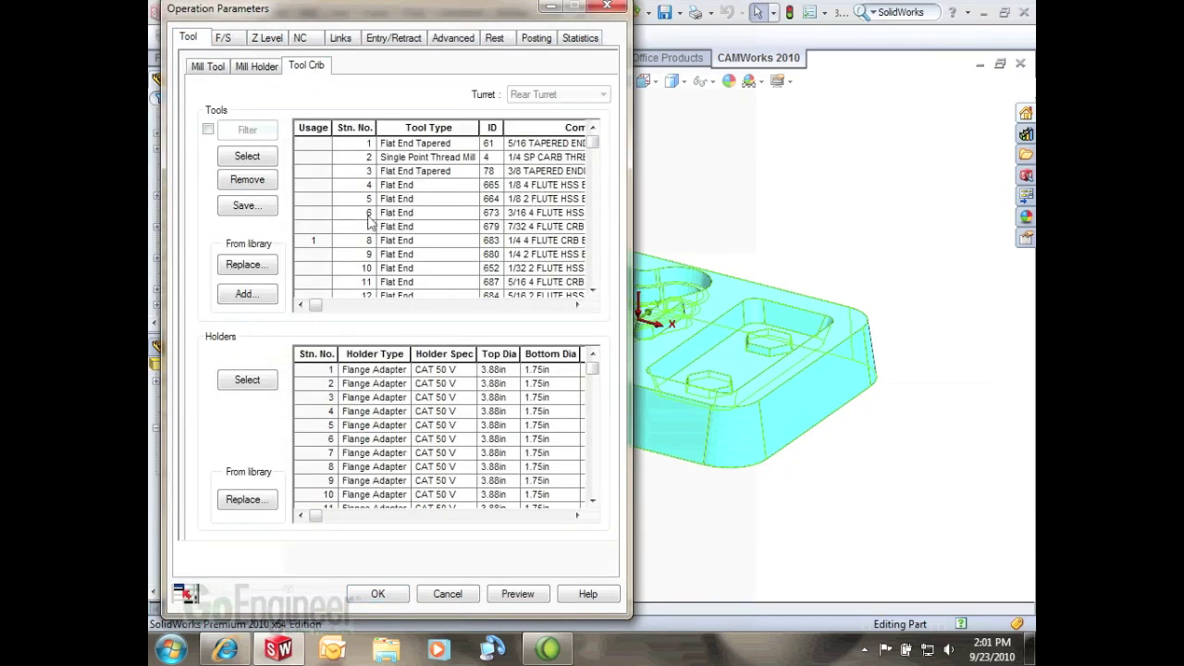
click(208, 130)
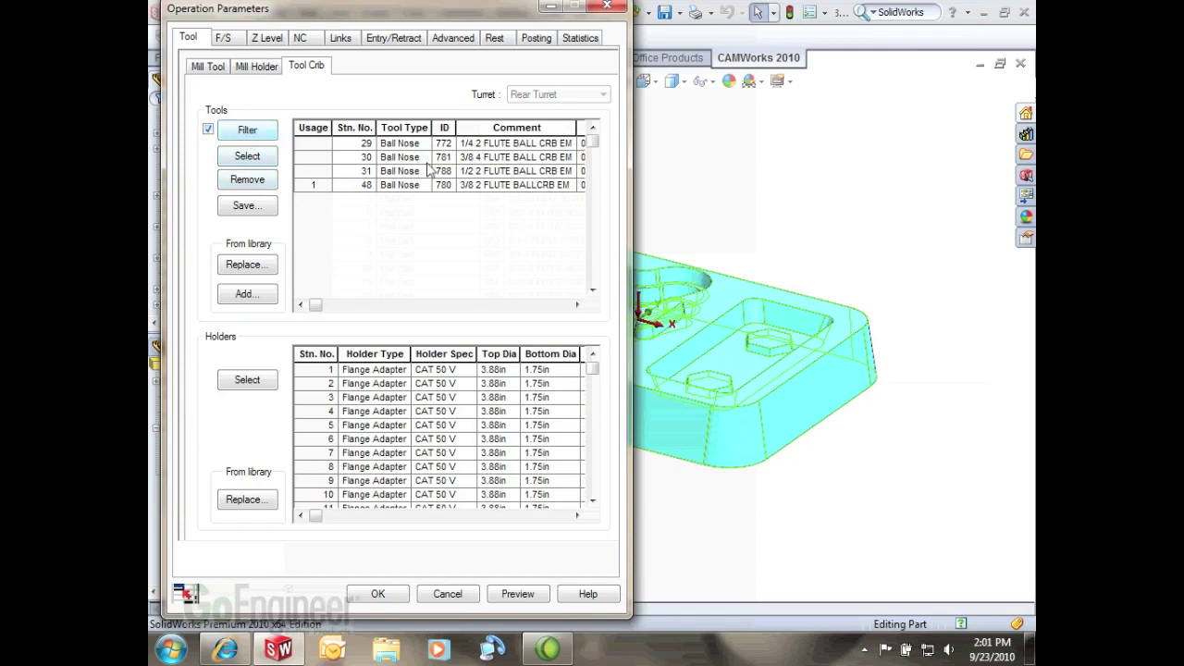
click(247, 155)
click(357, 346)
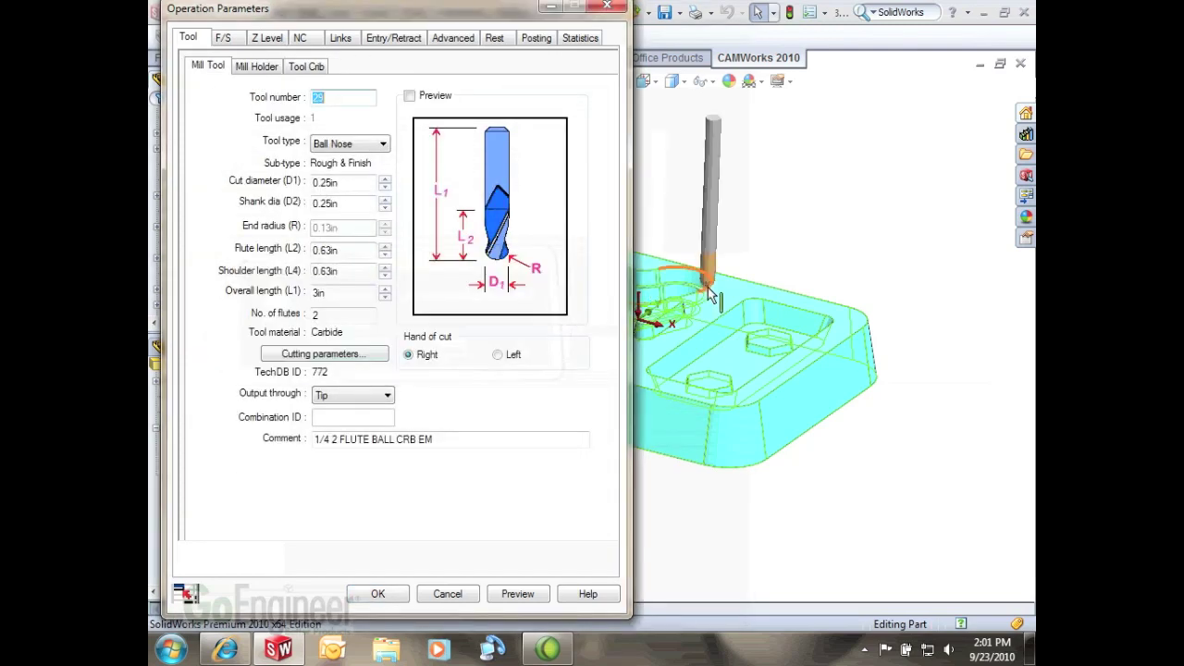
Step: Set the Z Level cut amount to .050 and accept the operation parameters
click(267, 39)
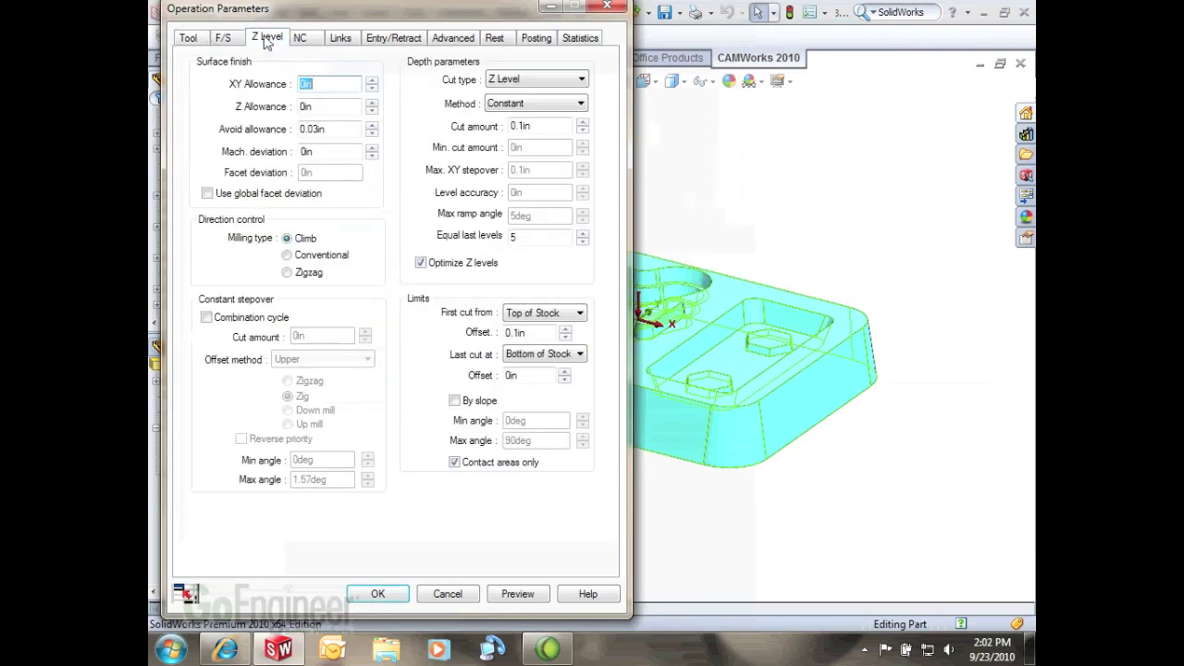
drag(532, 126, 455, 126)
text(.050)
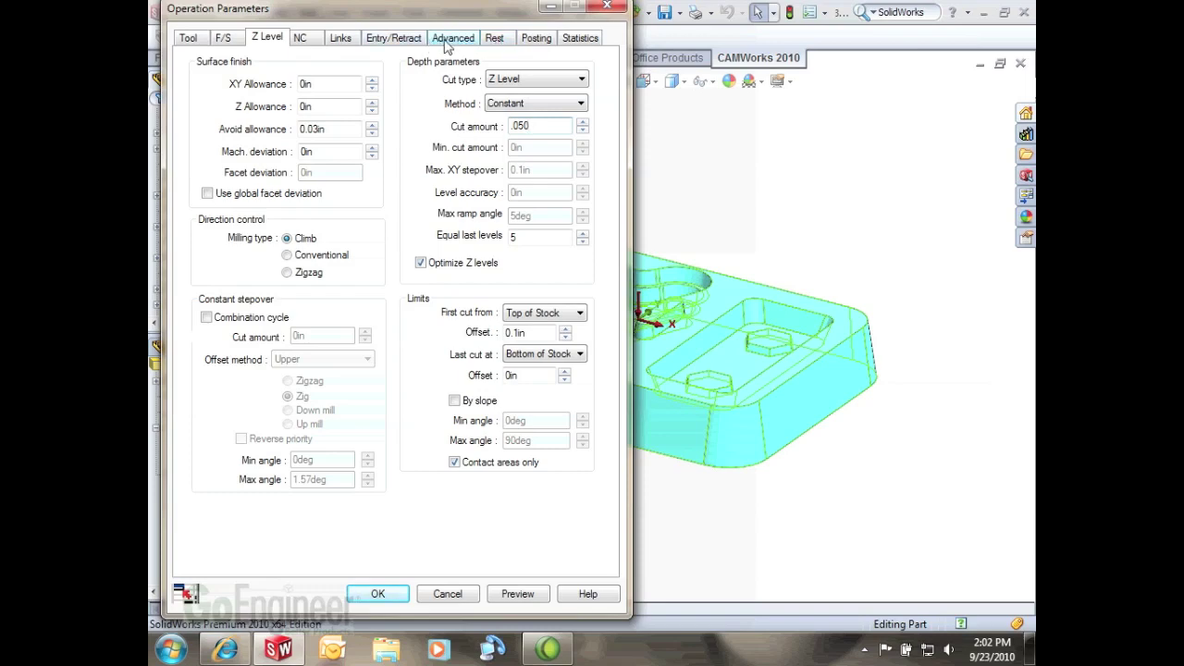
click(379, 594)
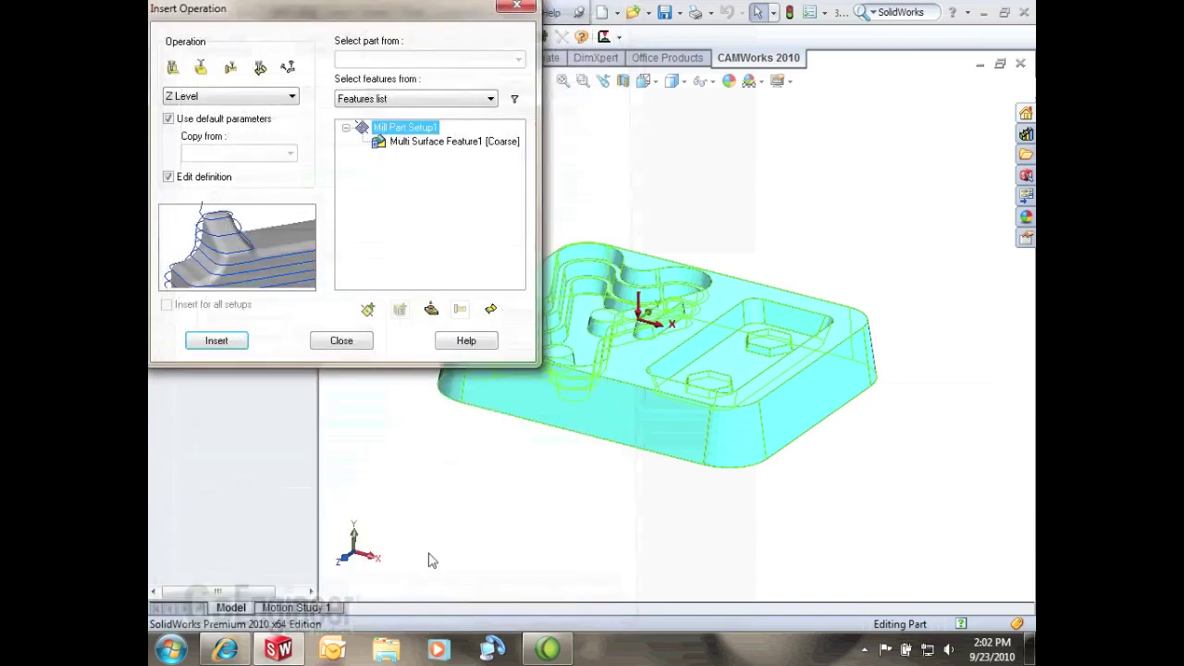
Step: Generate the Z Level1 toolpath and orbit the part to a near-top view
click(341, 341)
right_click(217, 194)
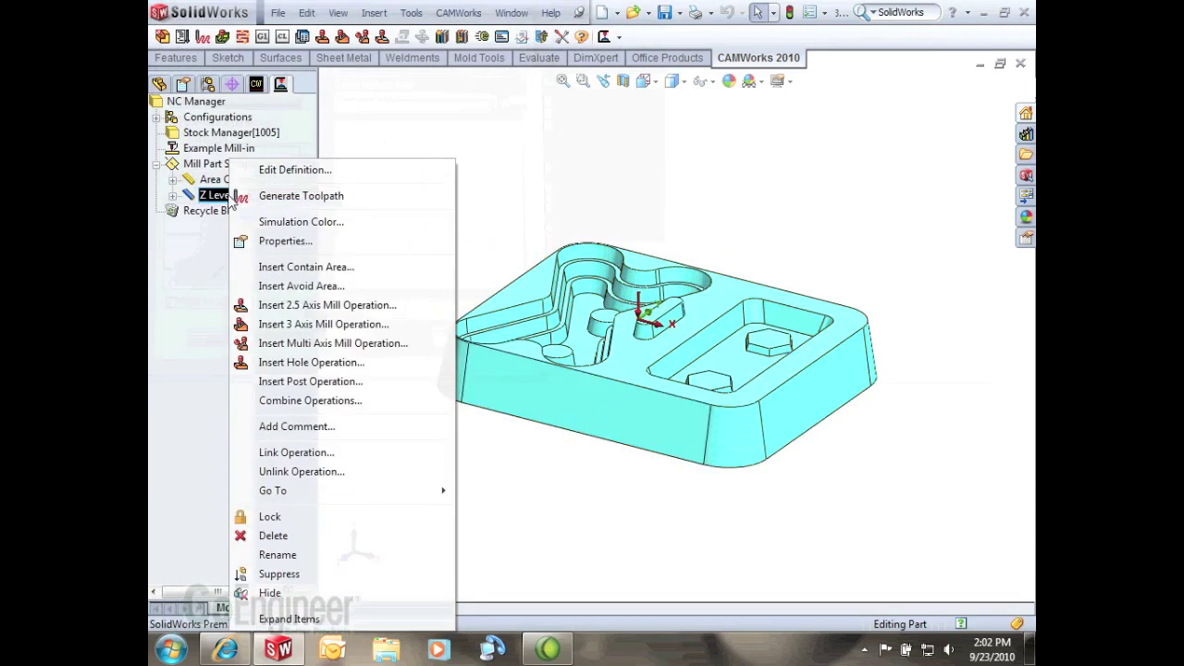
click(269, 194)
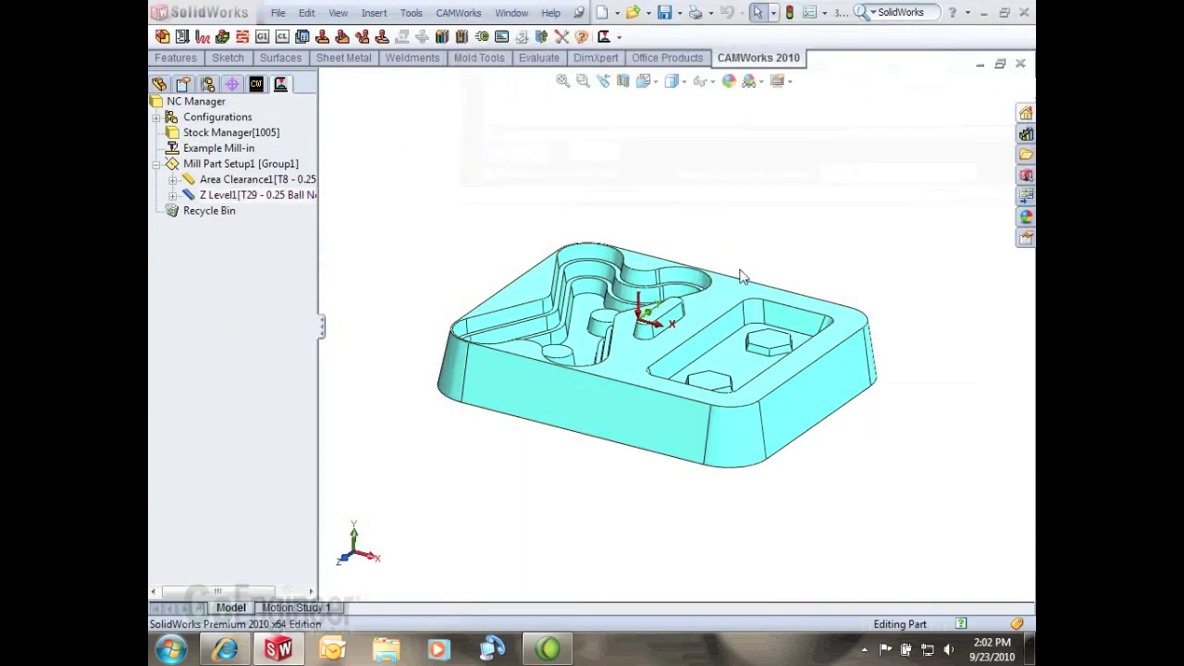
middle_drag(470, 193, 481, 374)
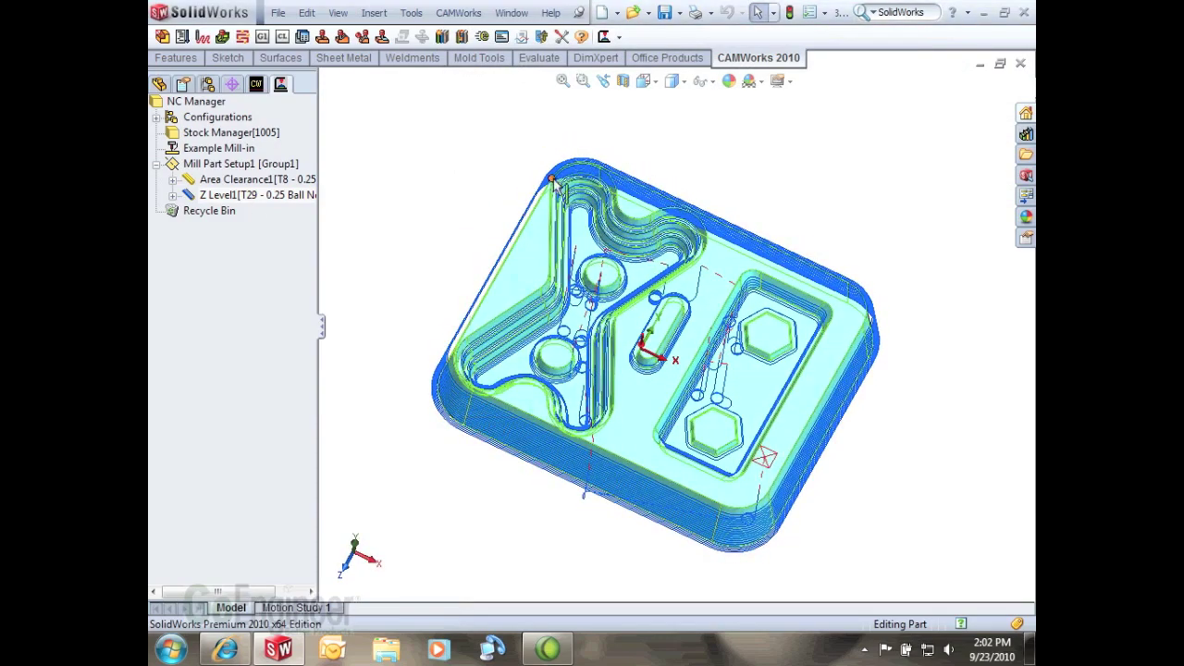
Step: Add an avoid area on the part's top face to Z Level1 with On center, then regenerate
right_click(204, 196)
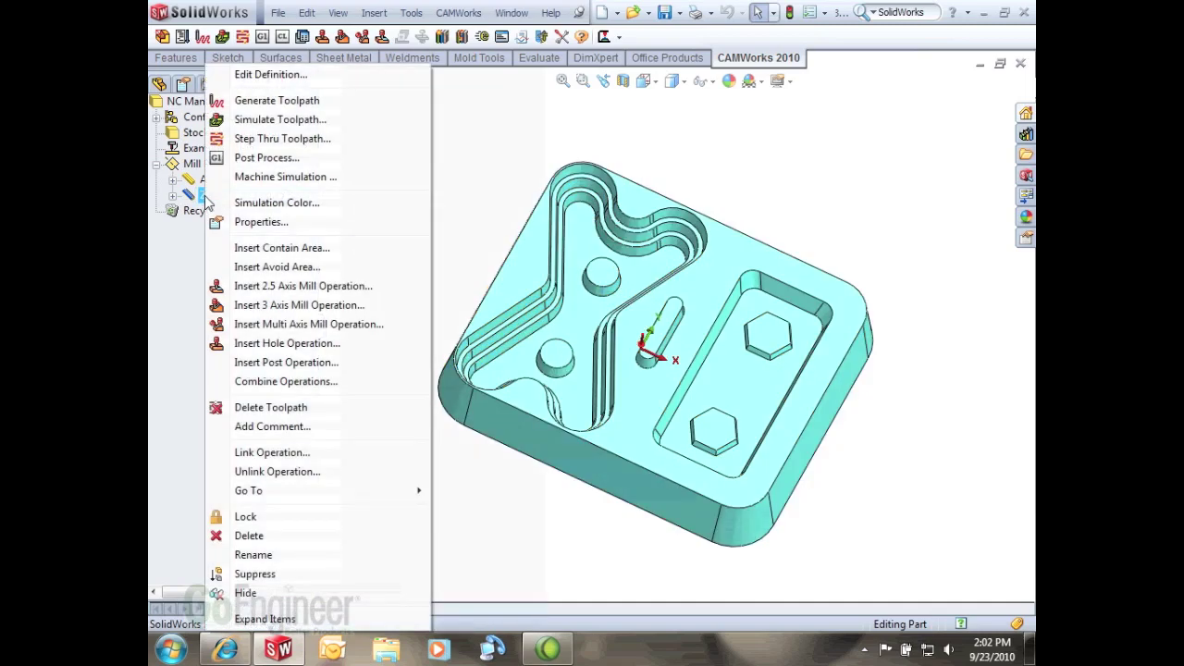
click(262, 268)
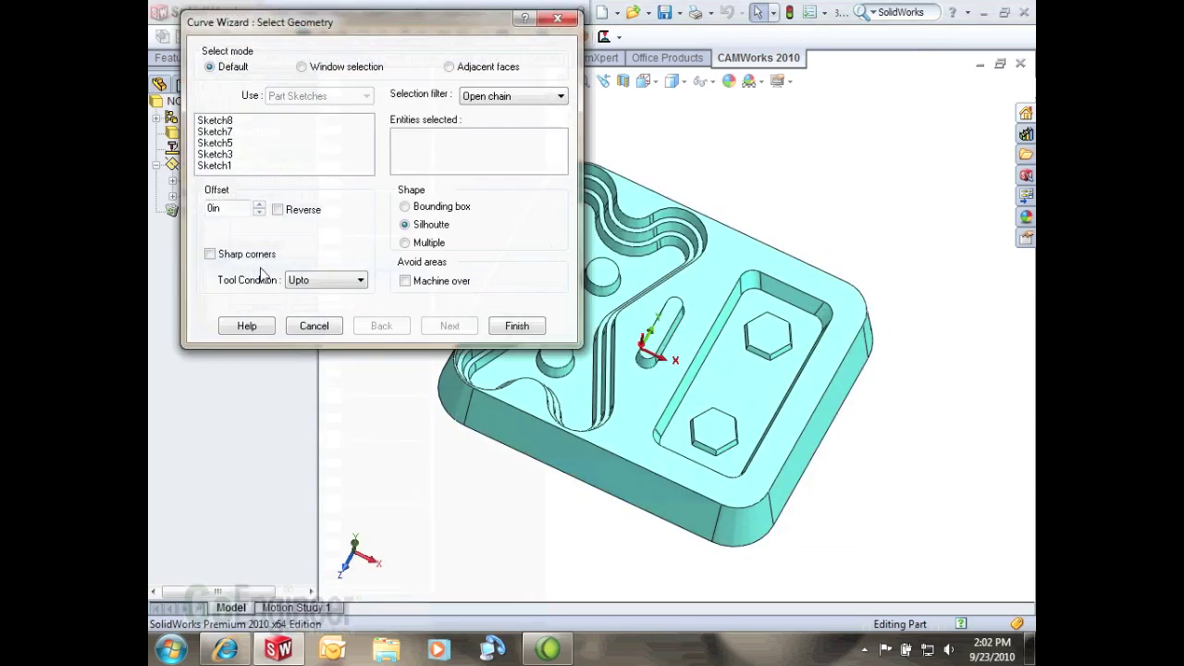
click(737, 261)
middle_drag(881, 405, 832, 407)
click(315, 280)
click(309, 296)
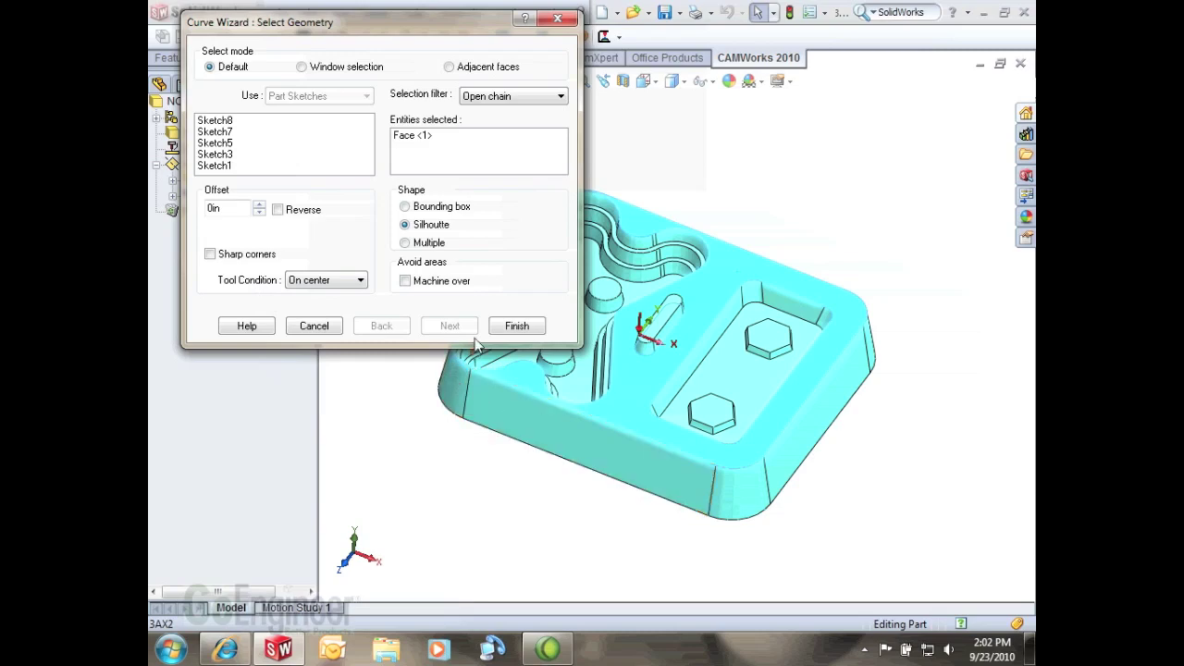
click(513, 327)
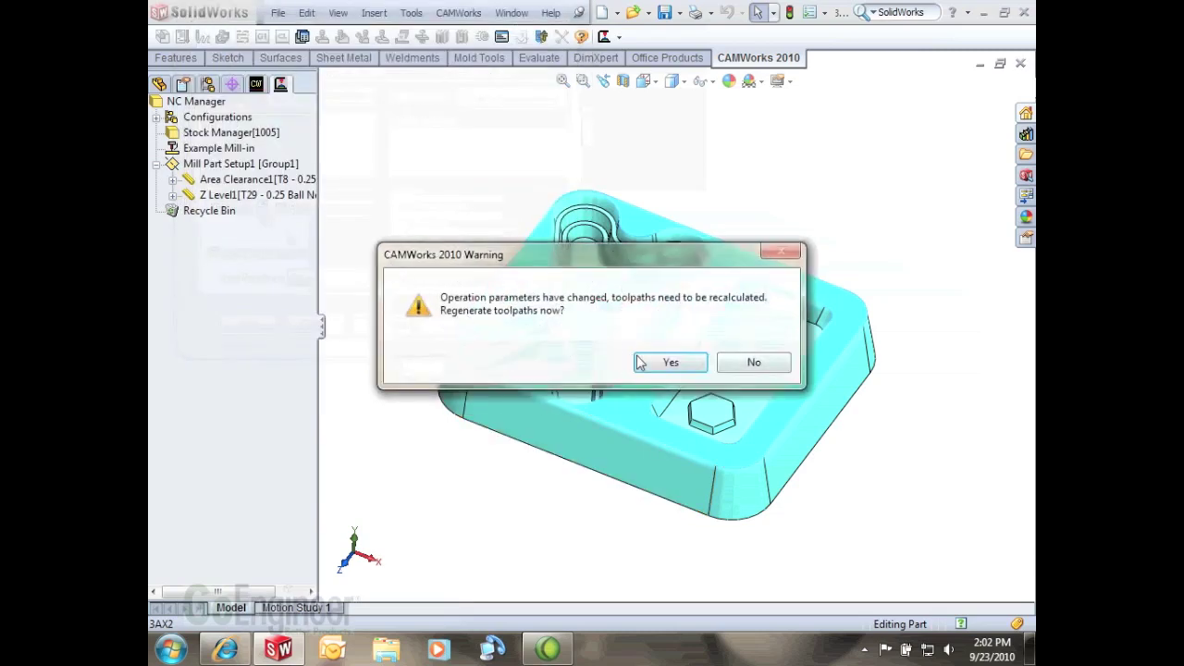
click(658, 365)
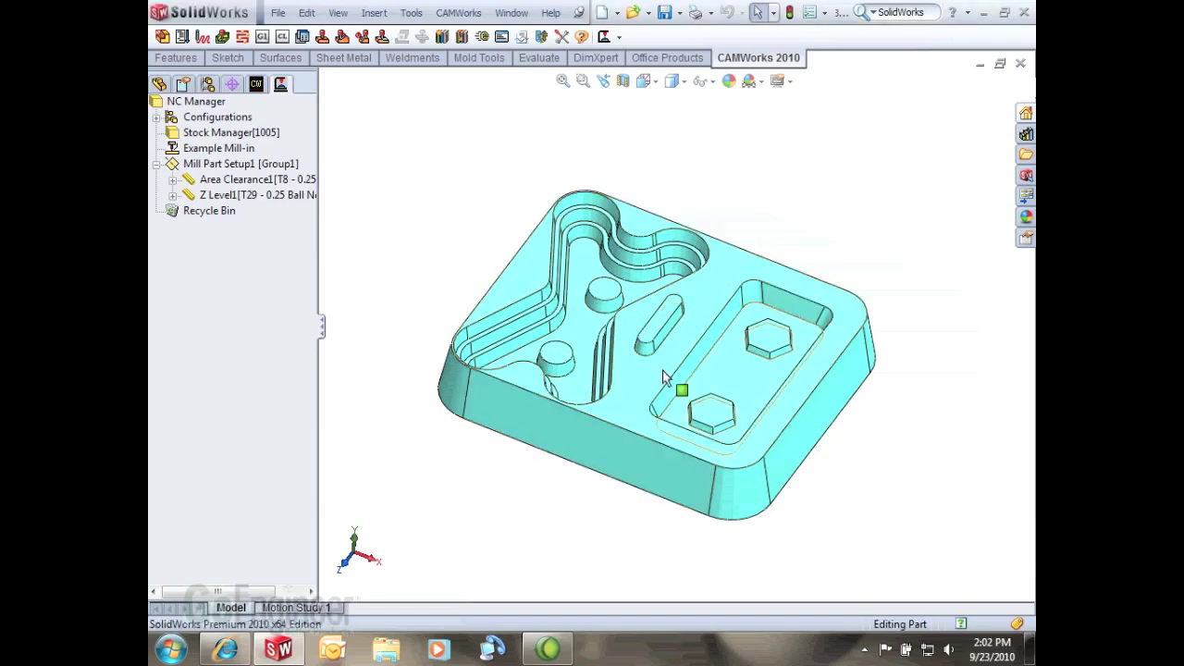
Step: Display the regenerated Z Level1 toolpath and orbit and zoom around the part to inspect it
click(239, 195)
middle_drag(415, 278, 411, 247)
key(f)
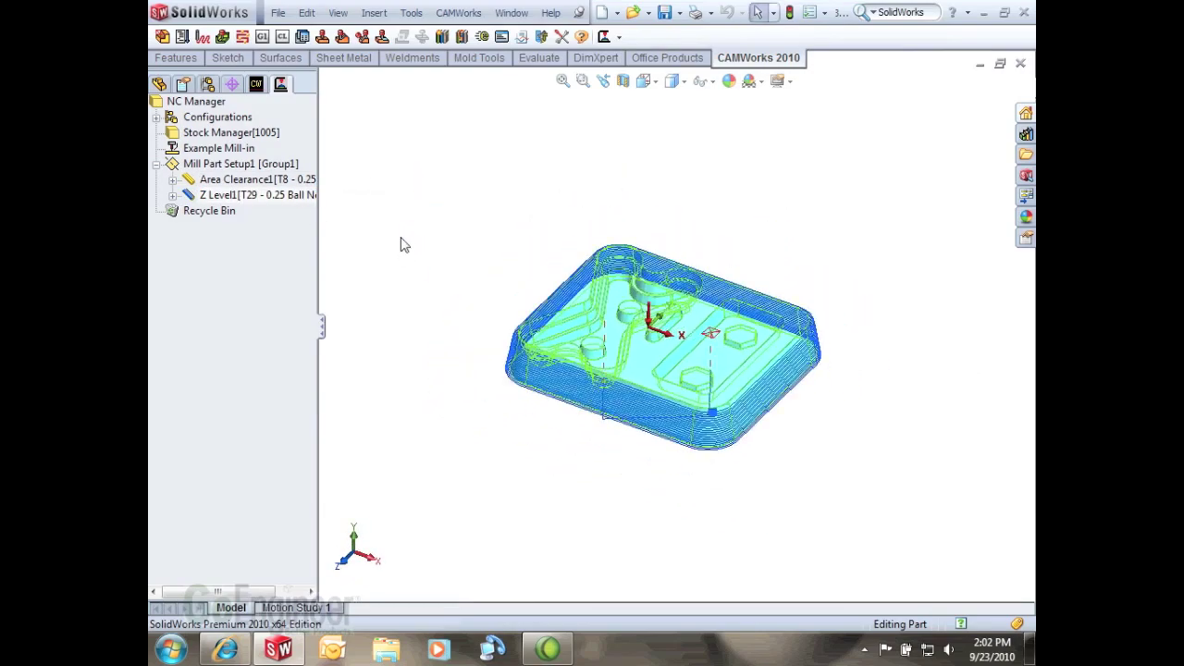
scroll(414, 250, down, 1)
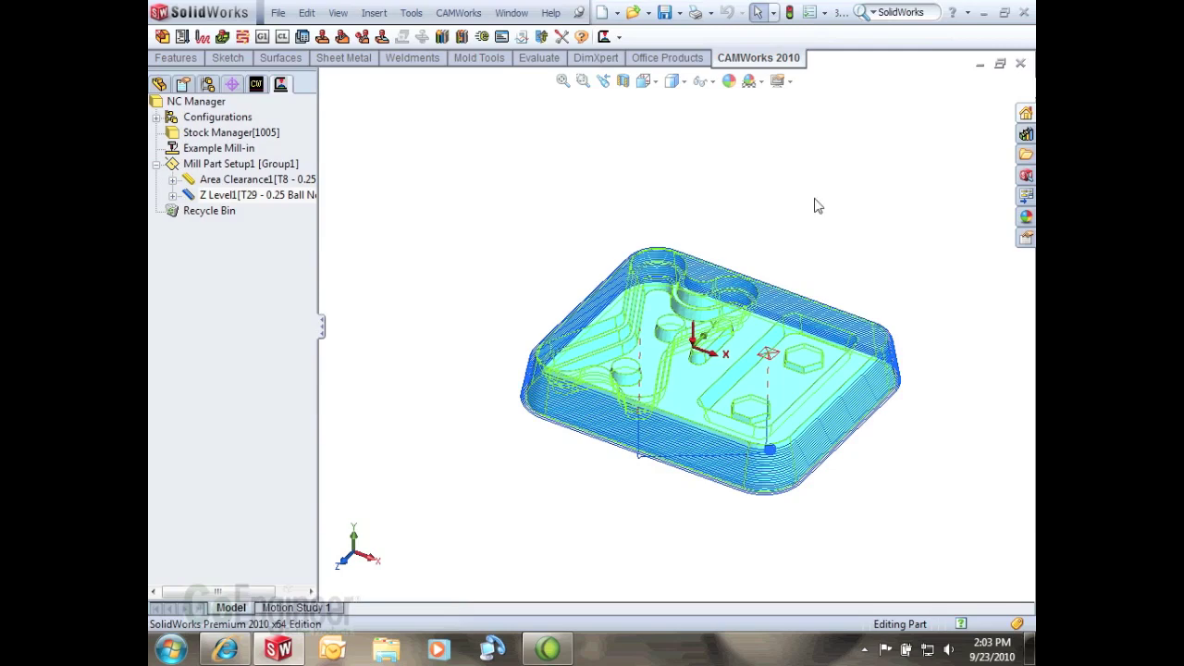
key(ctrl+shift+z)
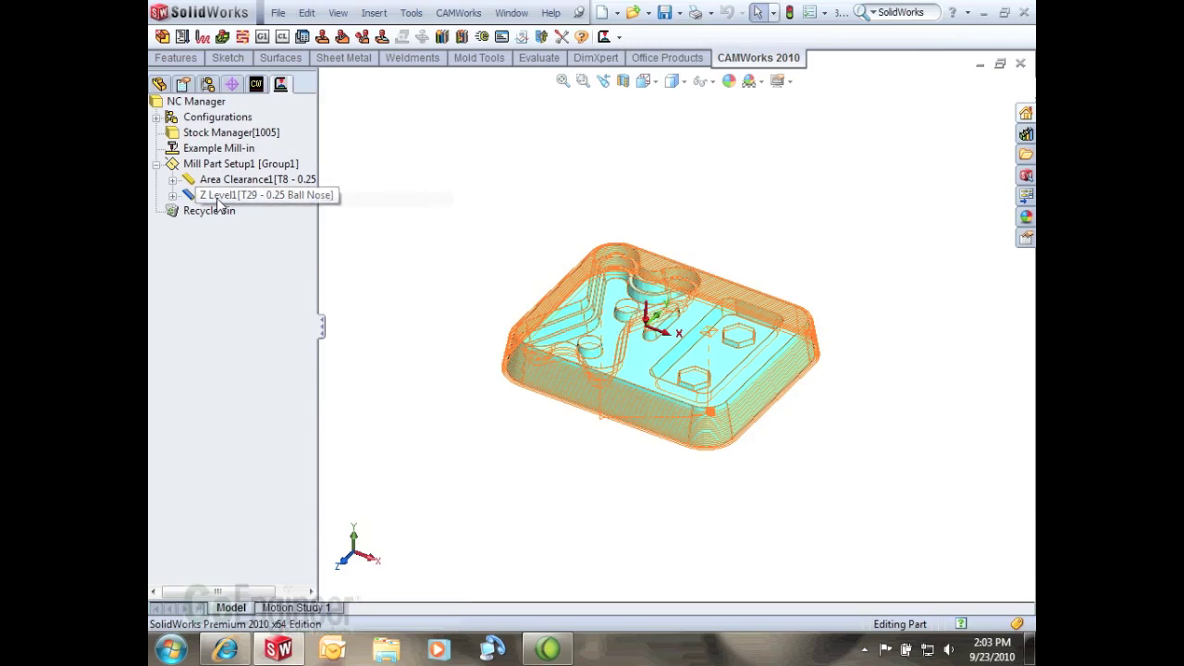
right_click(218, 202)
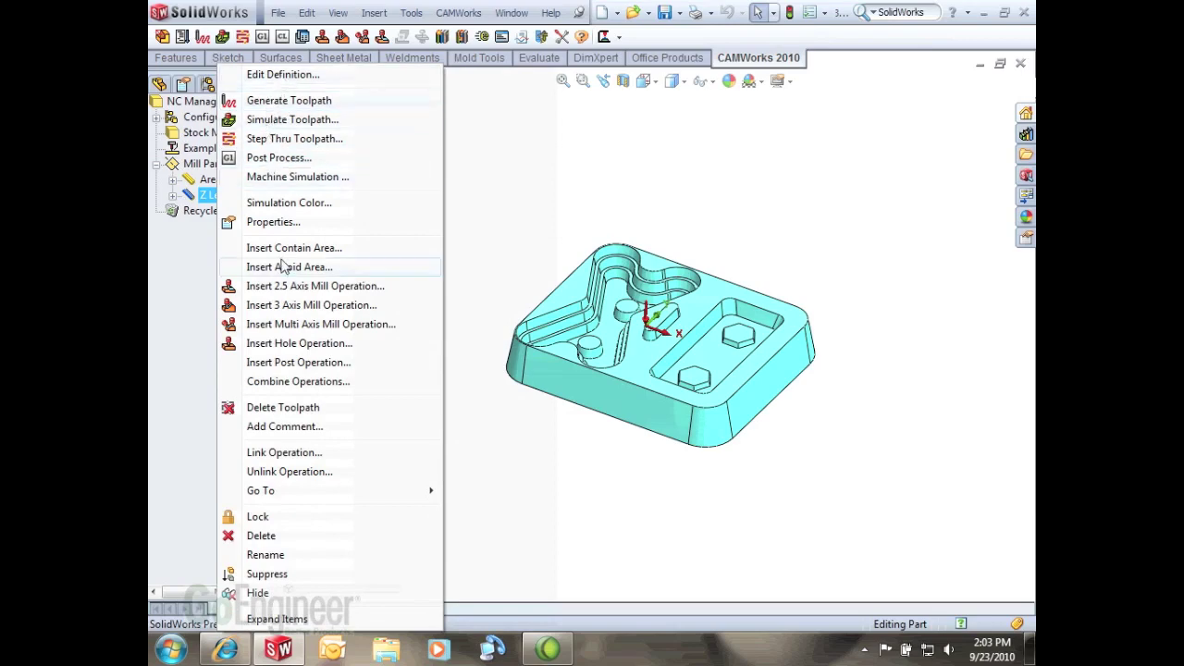
Step: Insert a Z Level operation on Multi Surface Feature1 with parameters copied from Z Level1
click(287, 306)
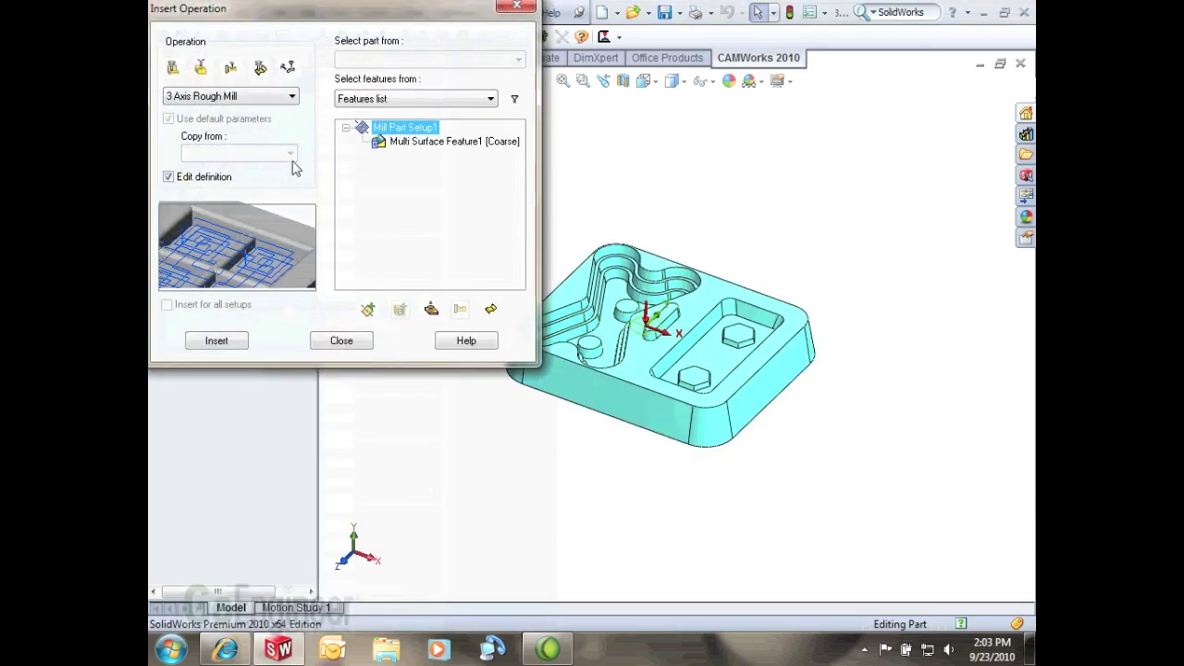
click(292, 96)
click(204, 139)
click(410, 144)
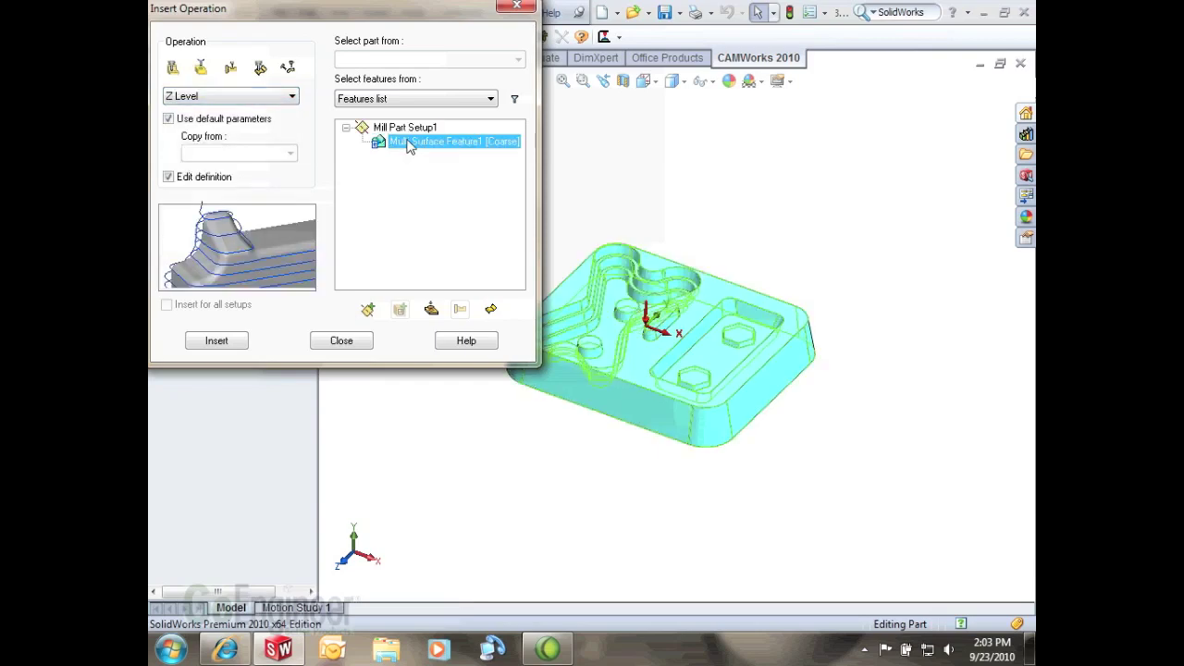
click(190, 121)
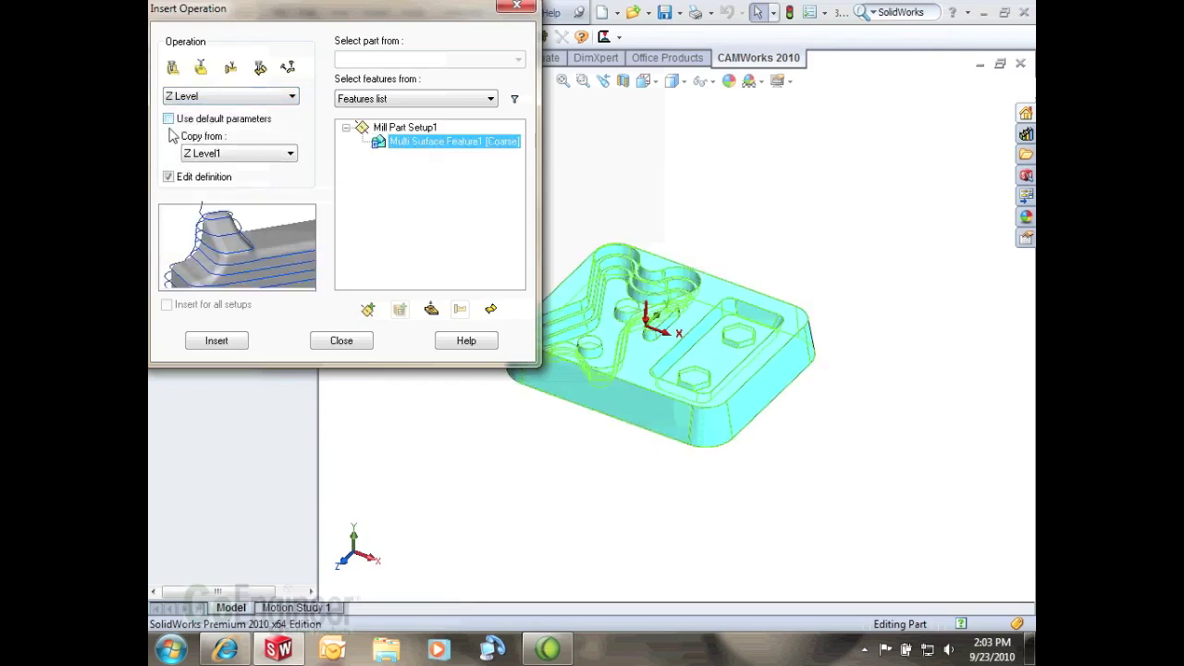
click(342, 341)
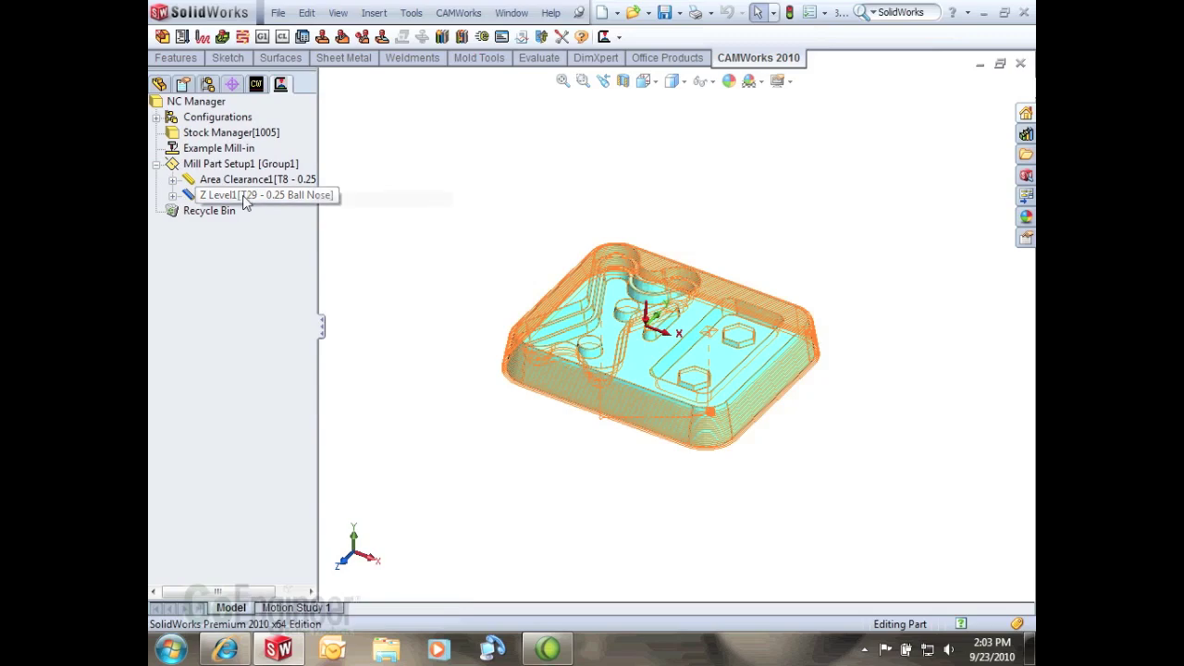
Step: Move Z Level2 below Z Level1 in the tree and open its operation parameters
ctrl+drag(246, 199, 290, 179)
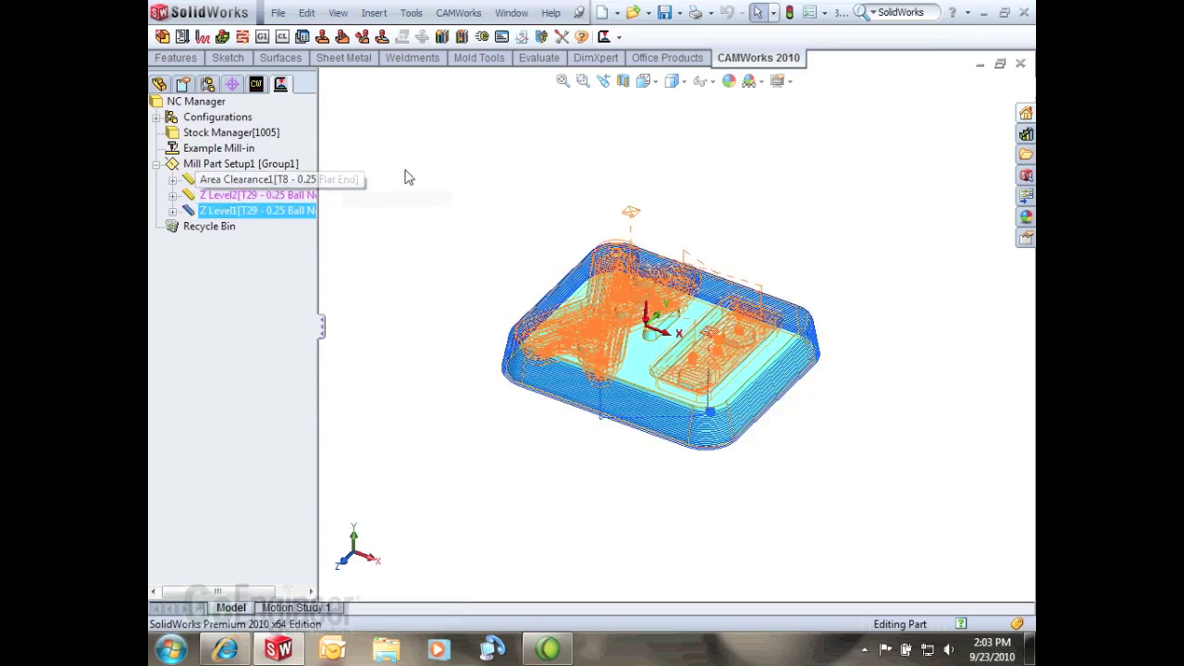
click(306, 210)
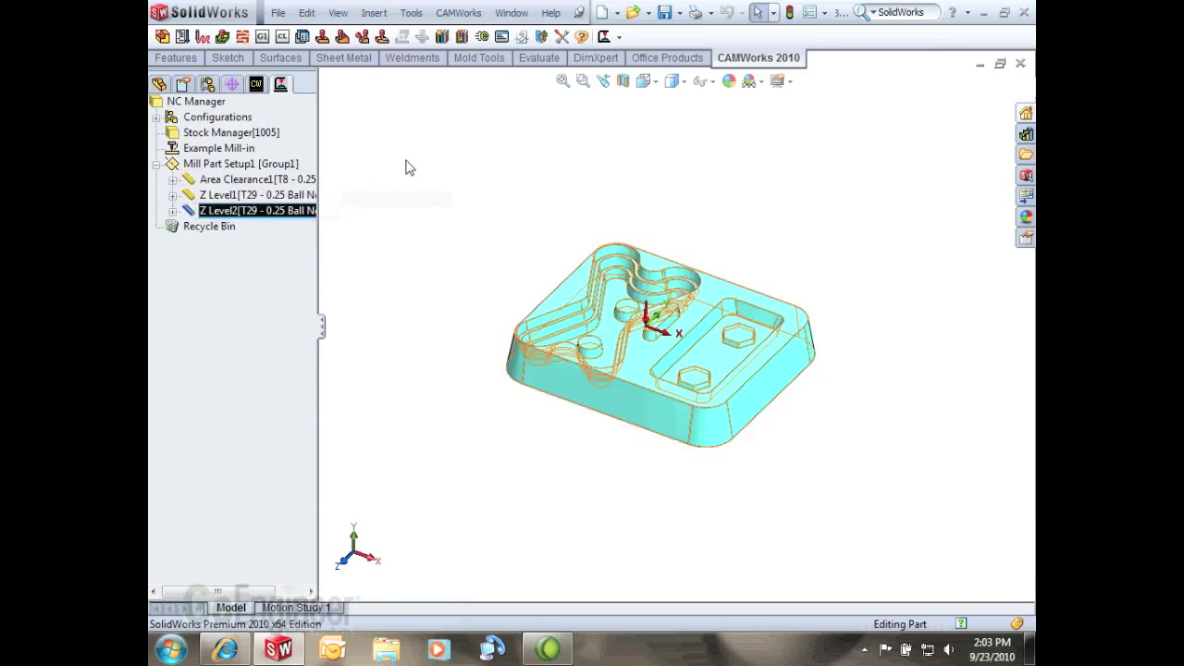
double_click(207, 211)
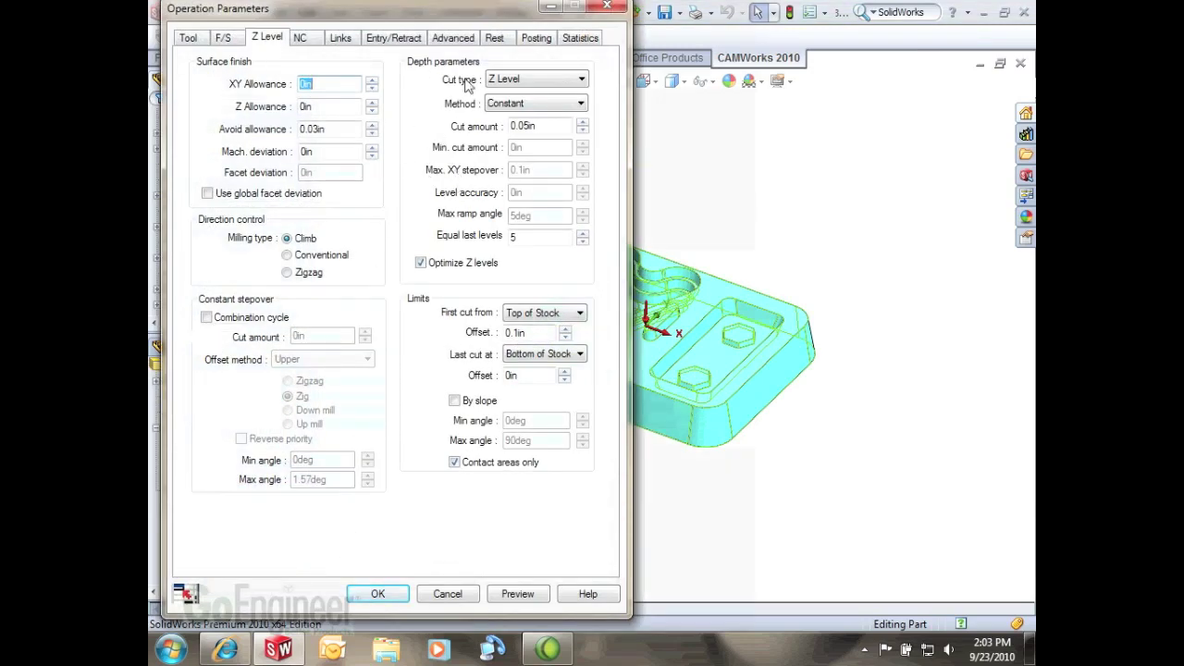
Step: Choose Flat End Tapered tool 44 from the unfiltered tool crib list
click(193, 40)
click(313, 67)
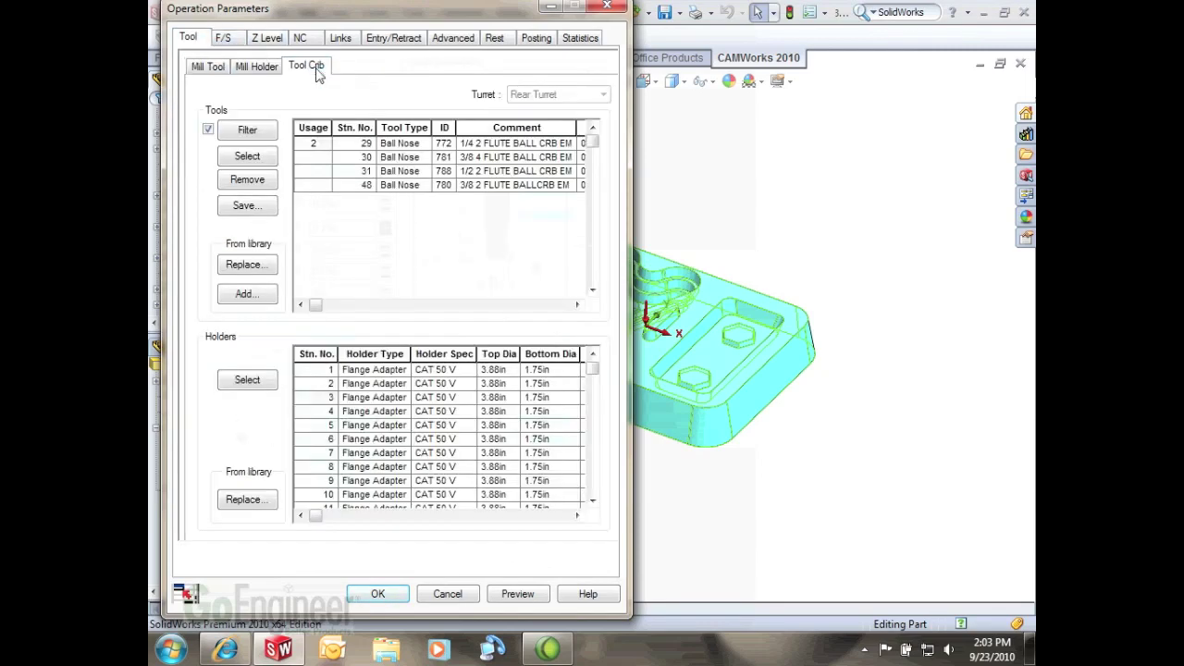
click(208, 130)
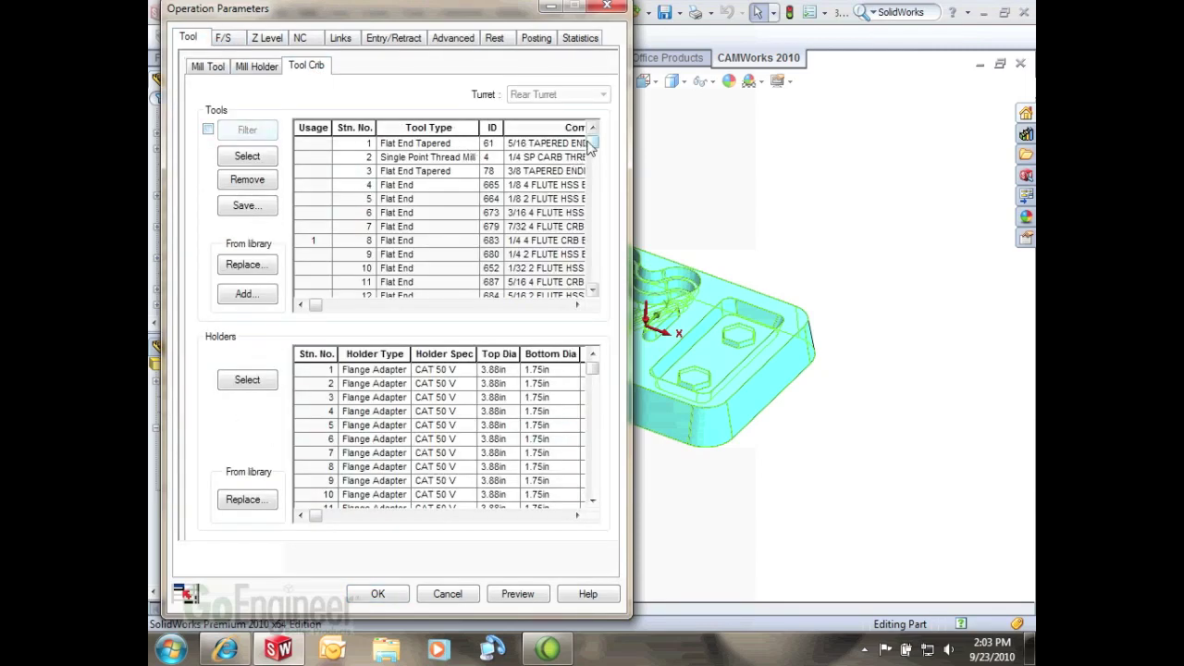
drag(593, 143, 602, 265)
click(312, 267)
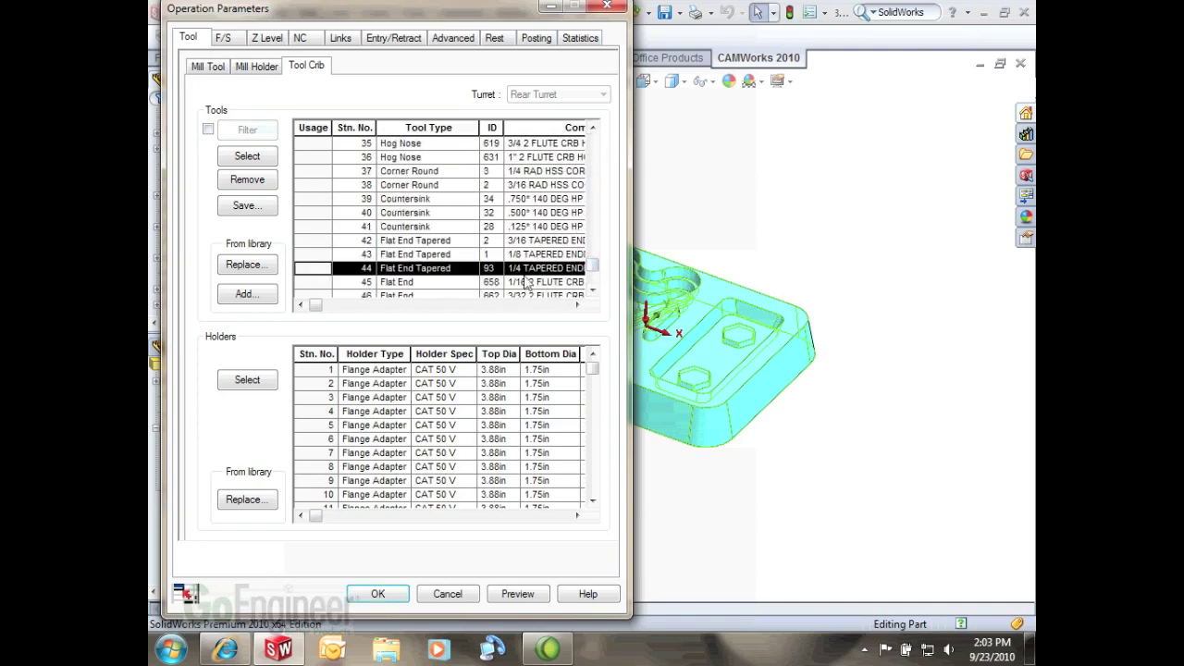
click(247, 155)
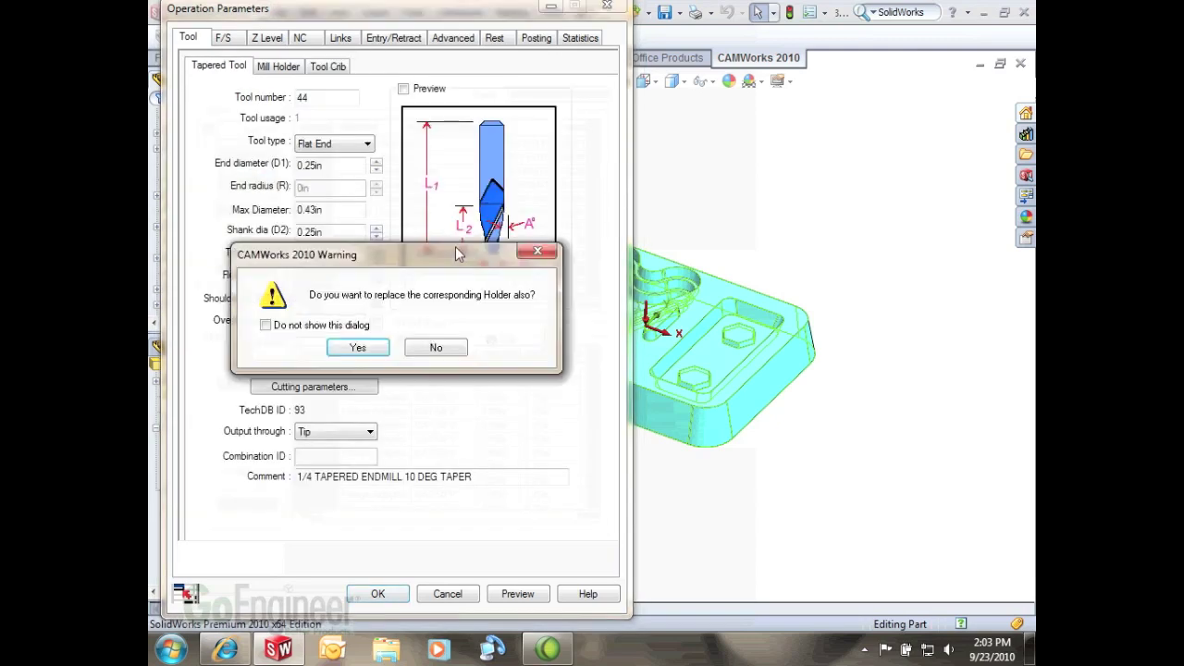
click(349, 352)
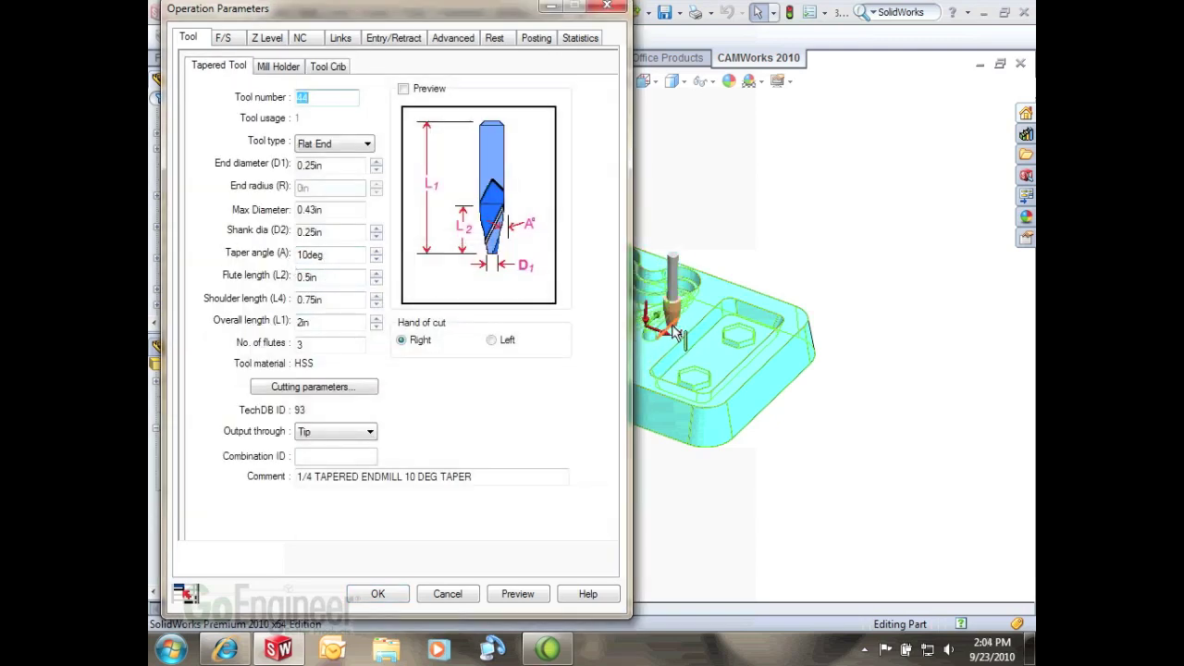
scroll(685, 321, down, 5)
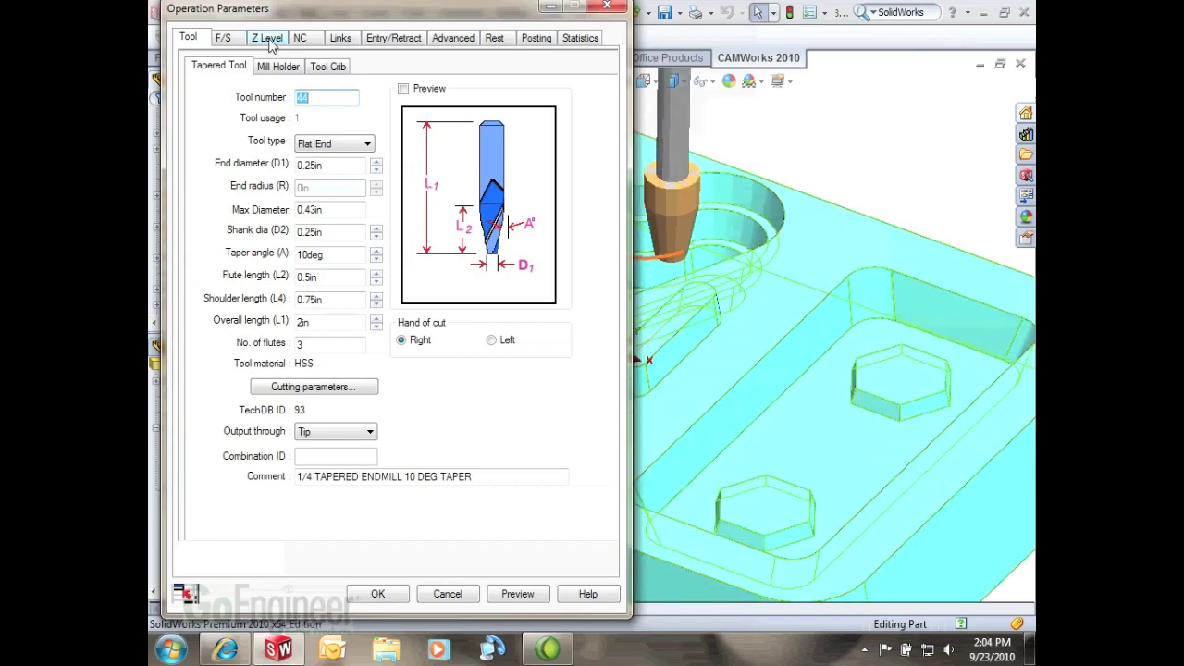
click(267, 39)
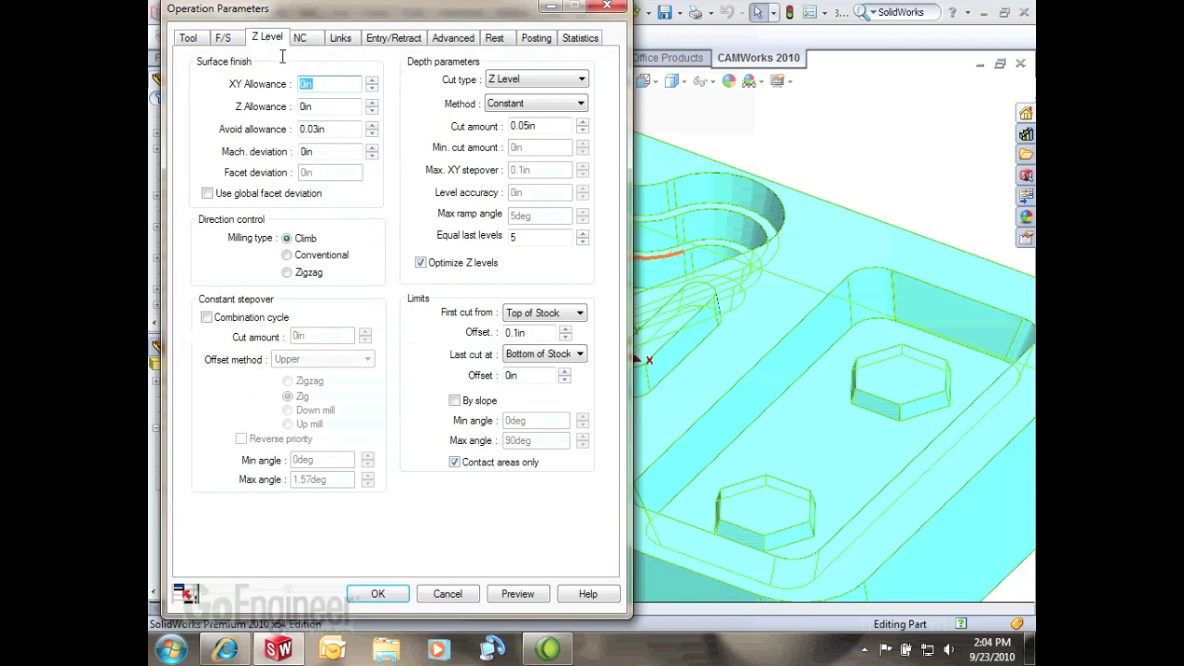
scroll(707, 329, down, 2)
scroll(686, 317, down, 1)
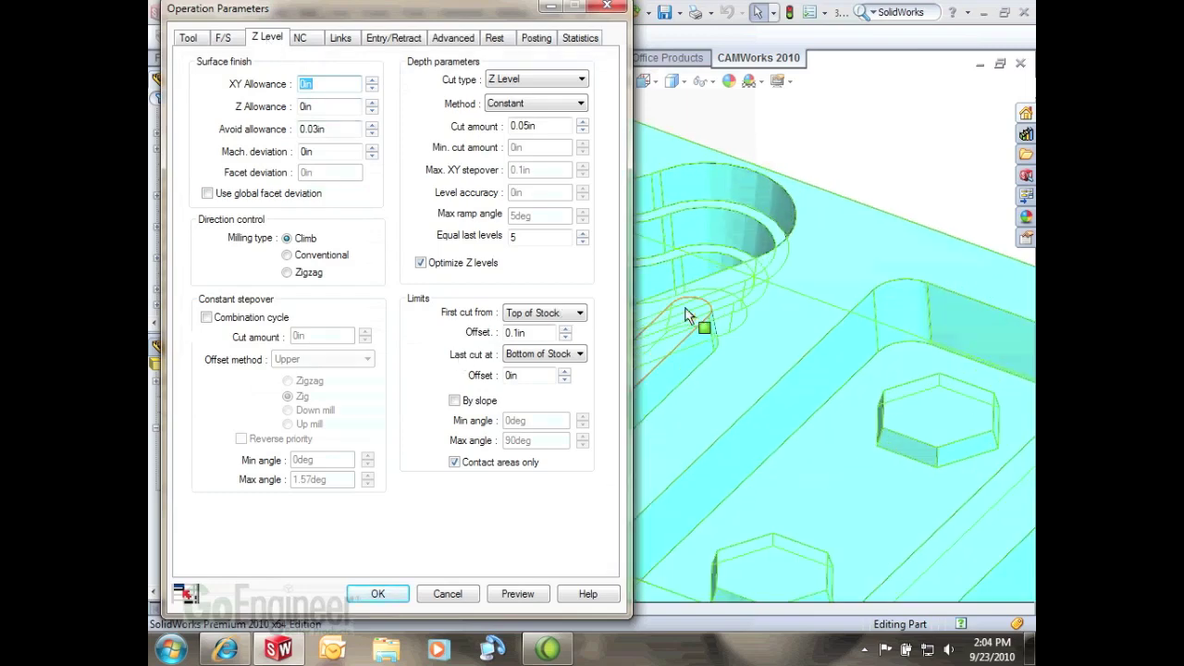
scroll(712, 334, up, 3)
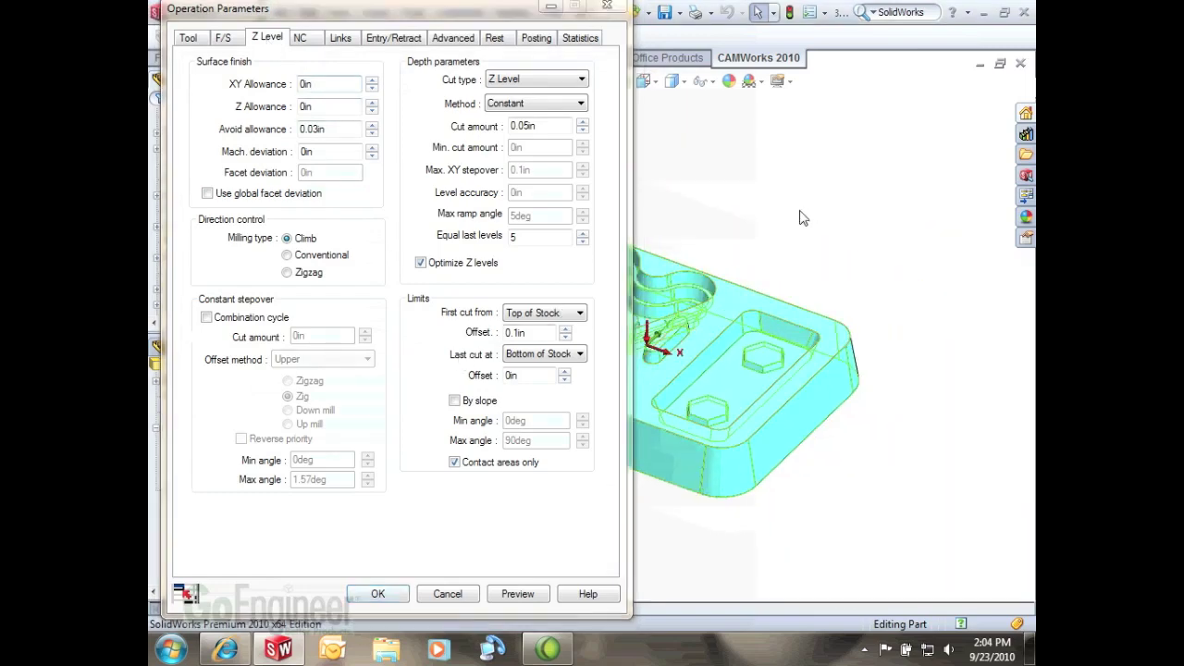
ctrl+middle_drag(810, 217, 916, 181)
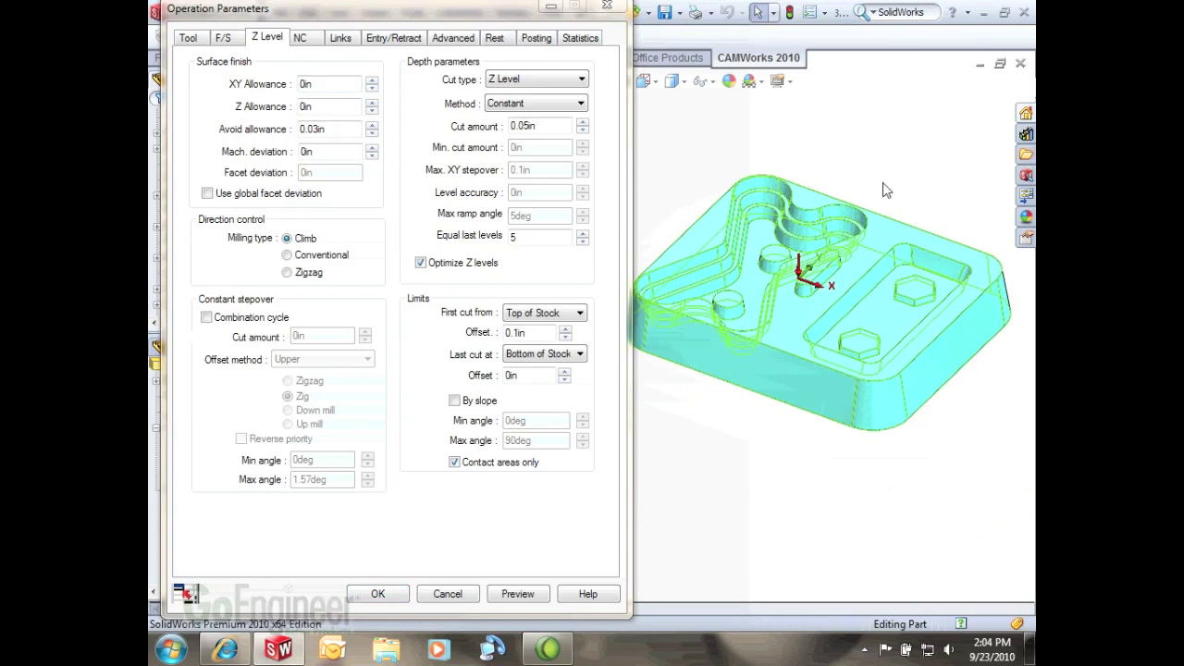
key(ctrl+1)
scroll(764, 185, down, 3)
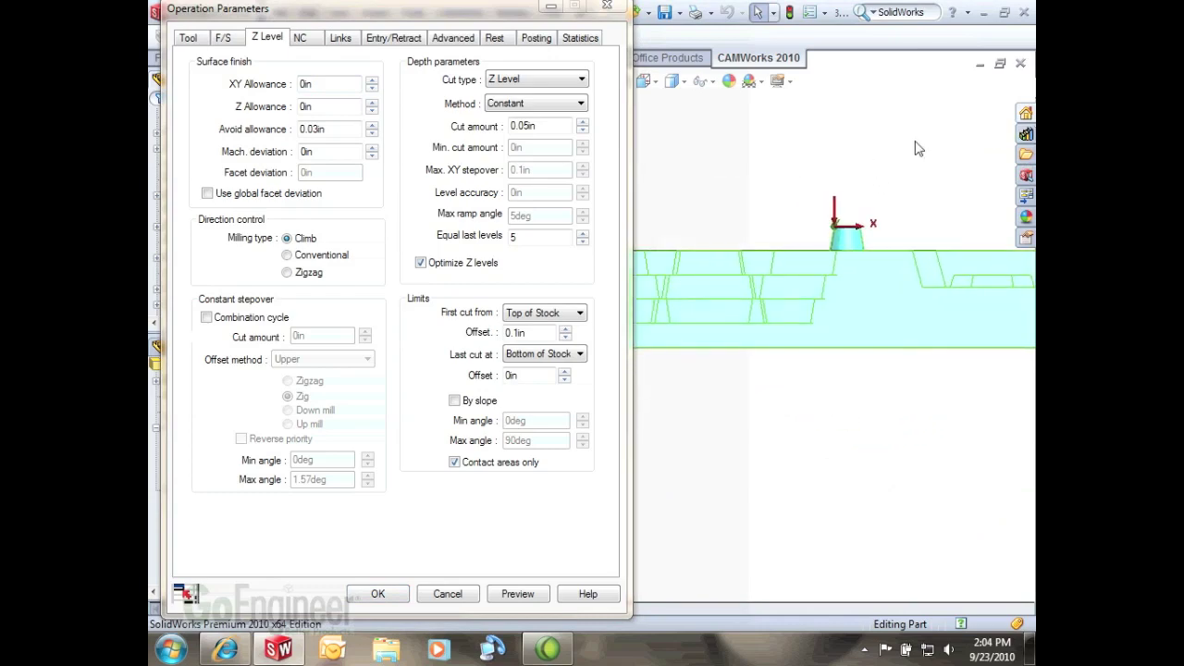
scroll(914, 155, up, 3)
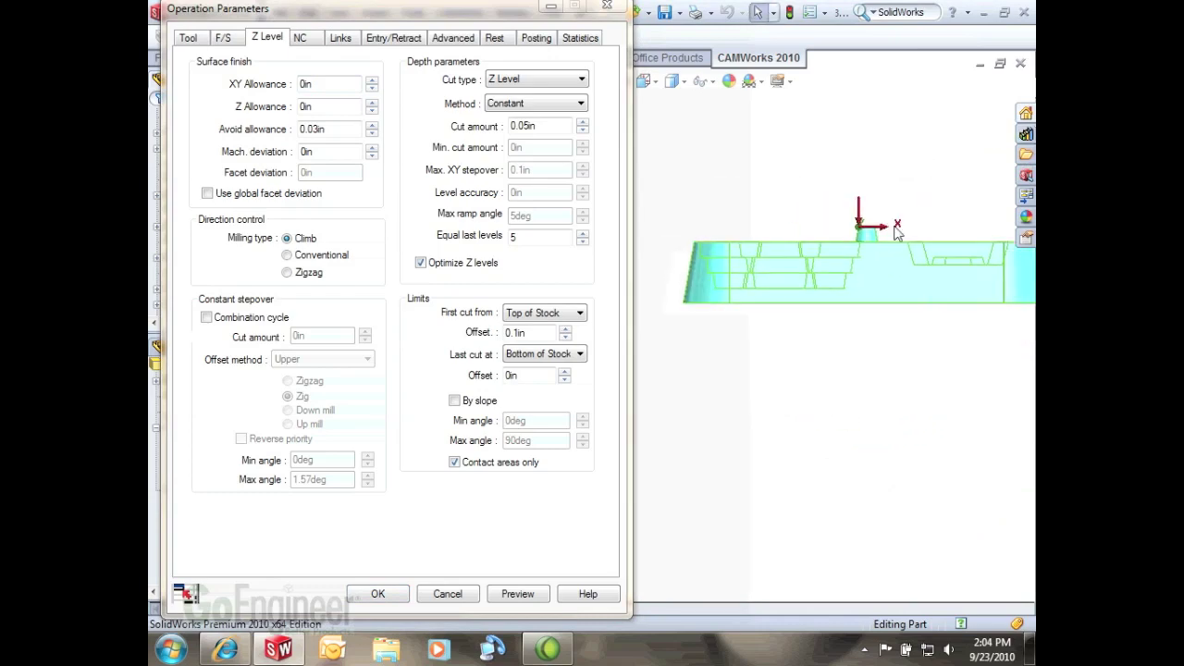
middle_drag(922, 120, 783, 256)
scroll(690, 364, up, 2)
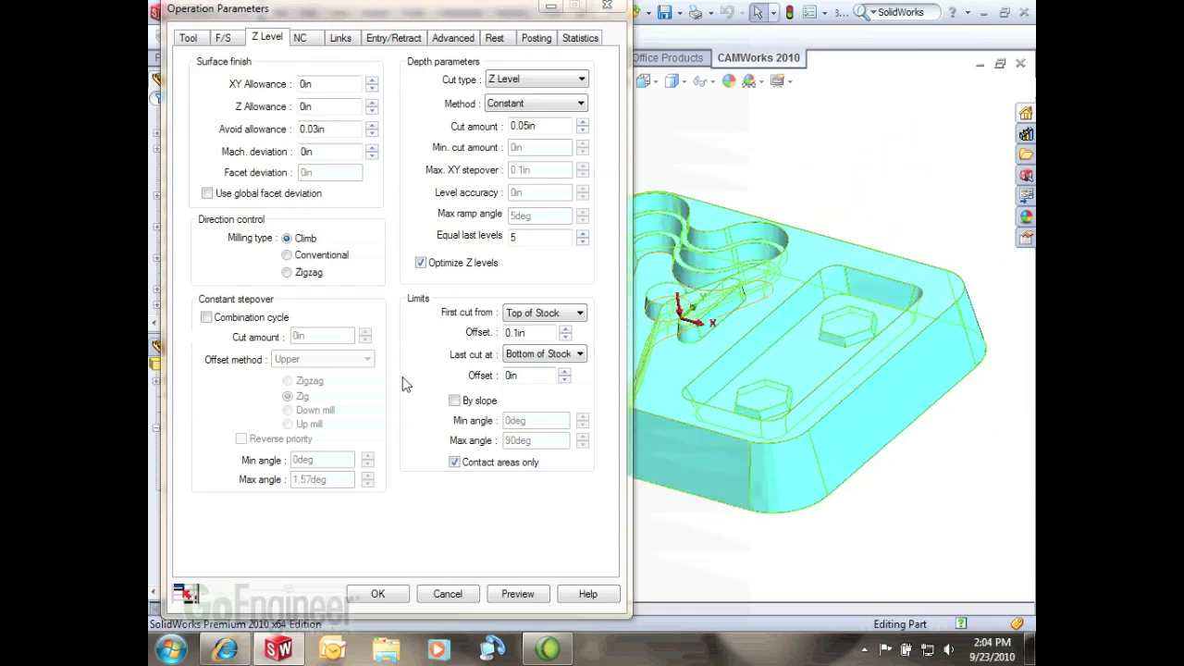
click(536, 314)
Step: Set the first cut to User Defined, taking Z start from the boss's top arc edge
click(551, 355)
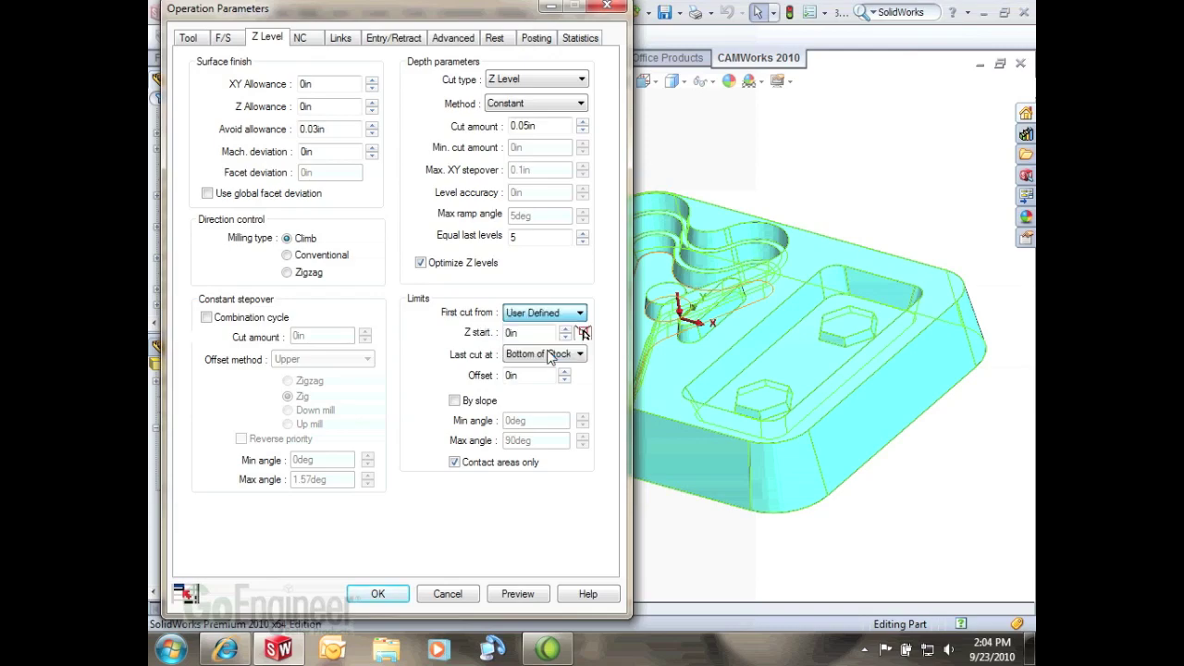
click(584, 334)
scroll(721, 315, down, 5)
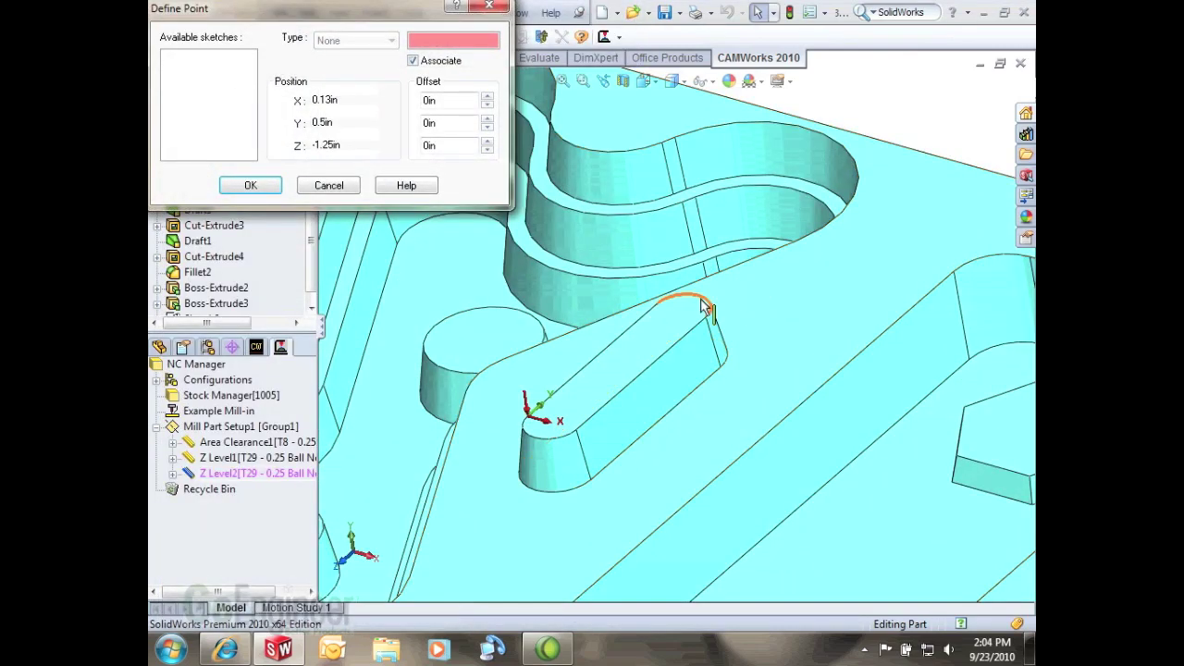
click(704, 308)
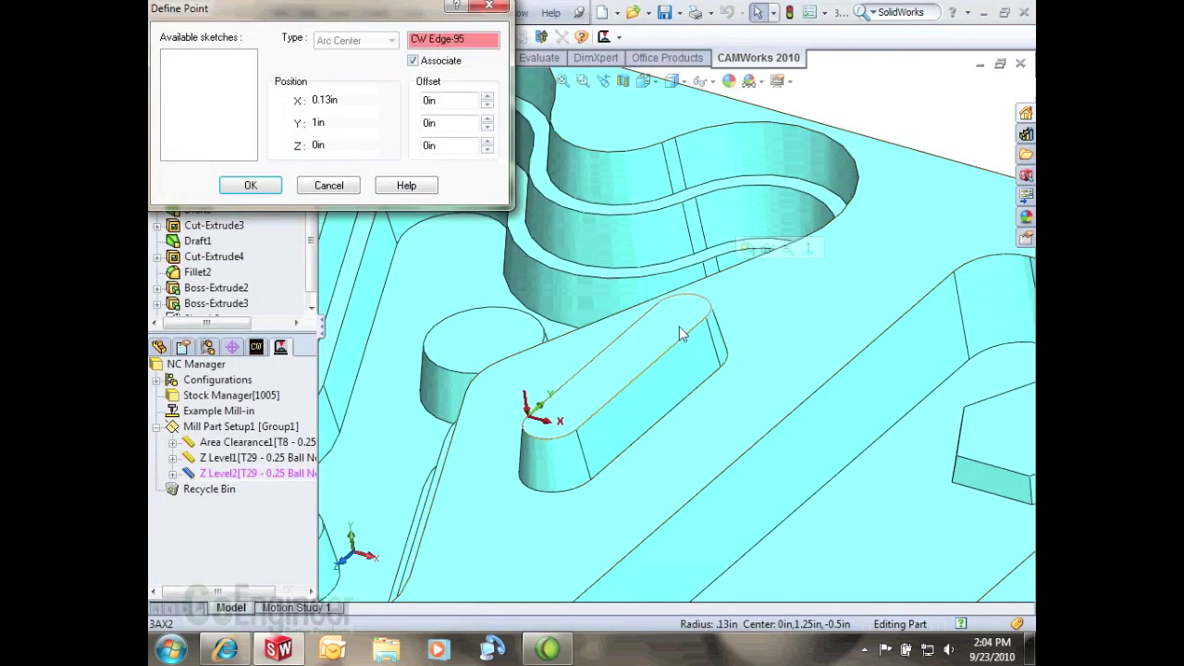
click(250, 186)
Step: Set the last cut to User Defined at Z -0.25in from the boss base vertex and accept
click(544, 354)
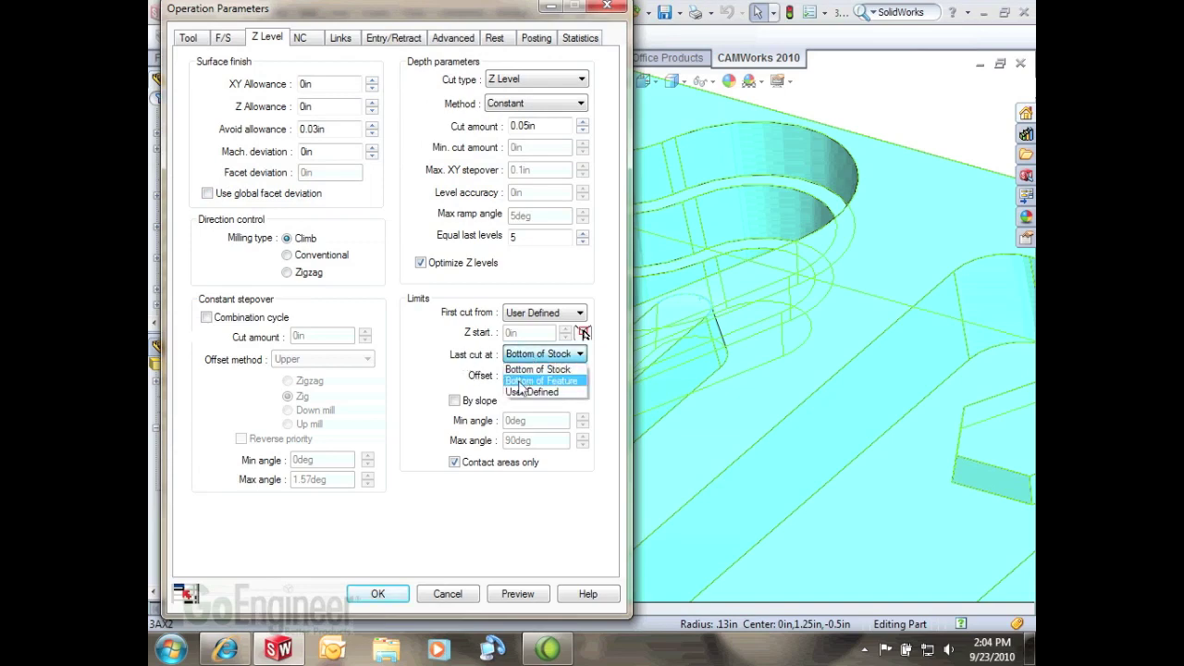
click(537, 396)
click(584, 376)
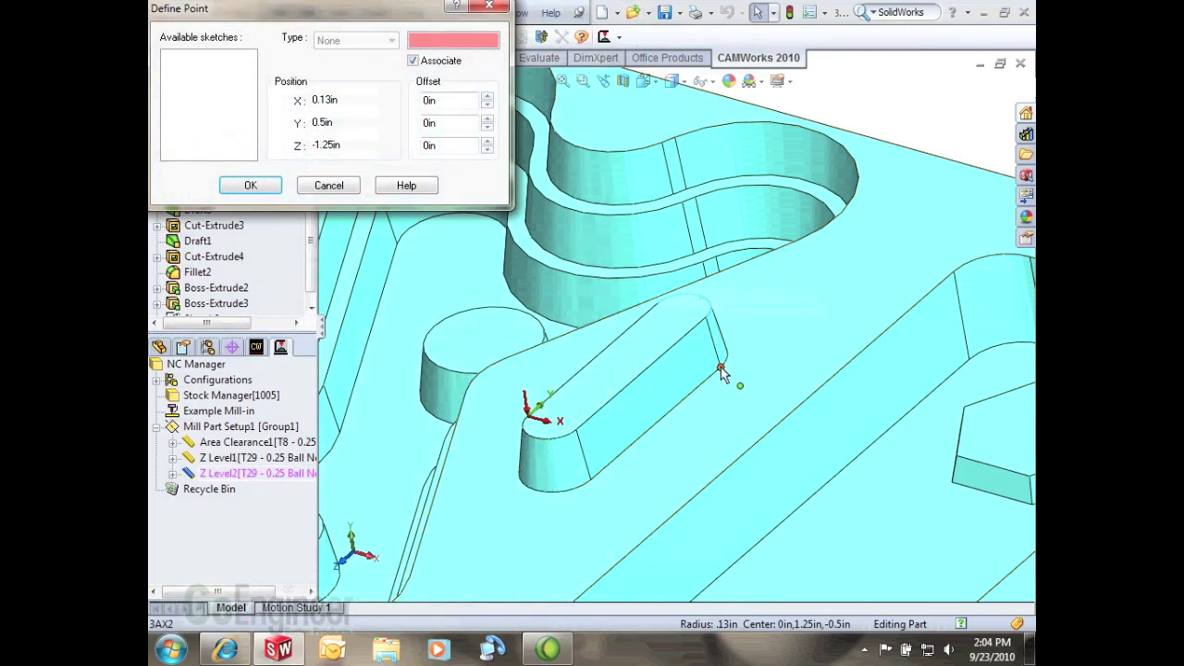
click(723, 370)
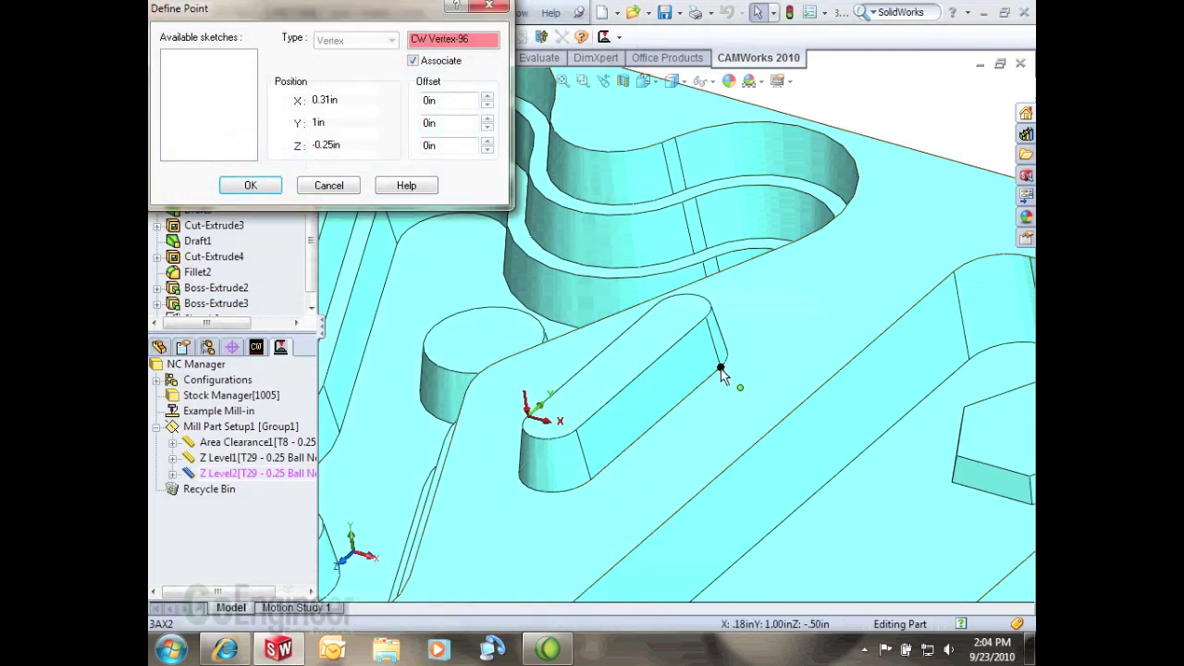
click(250, 185)
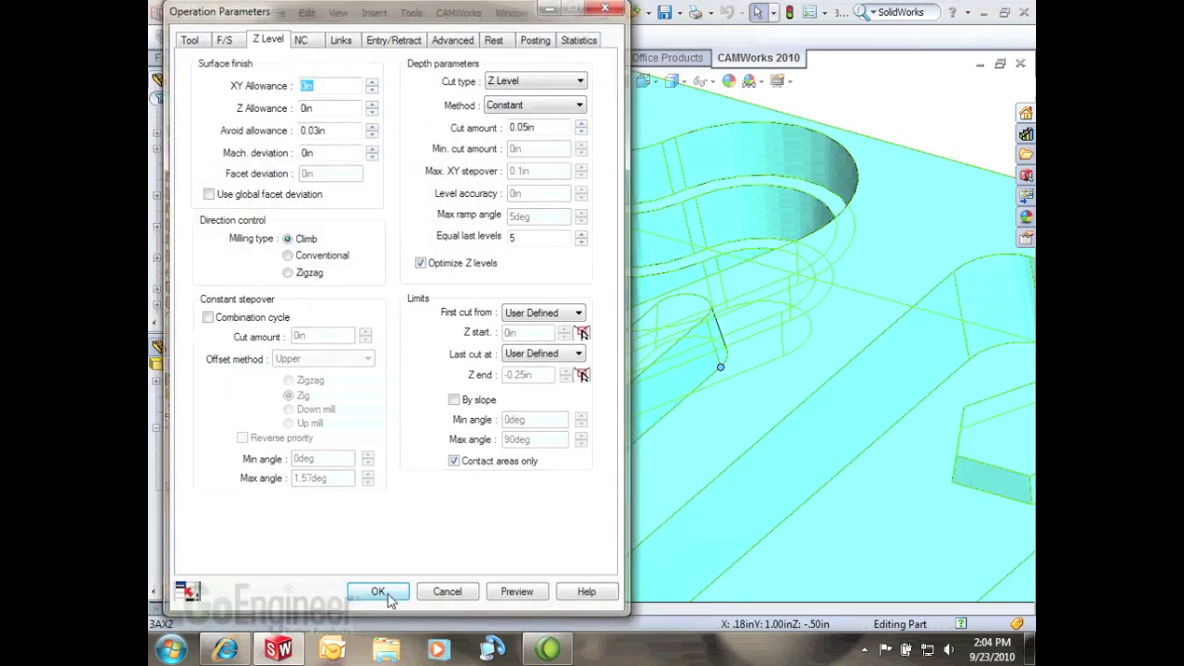
click(378, 594)
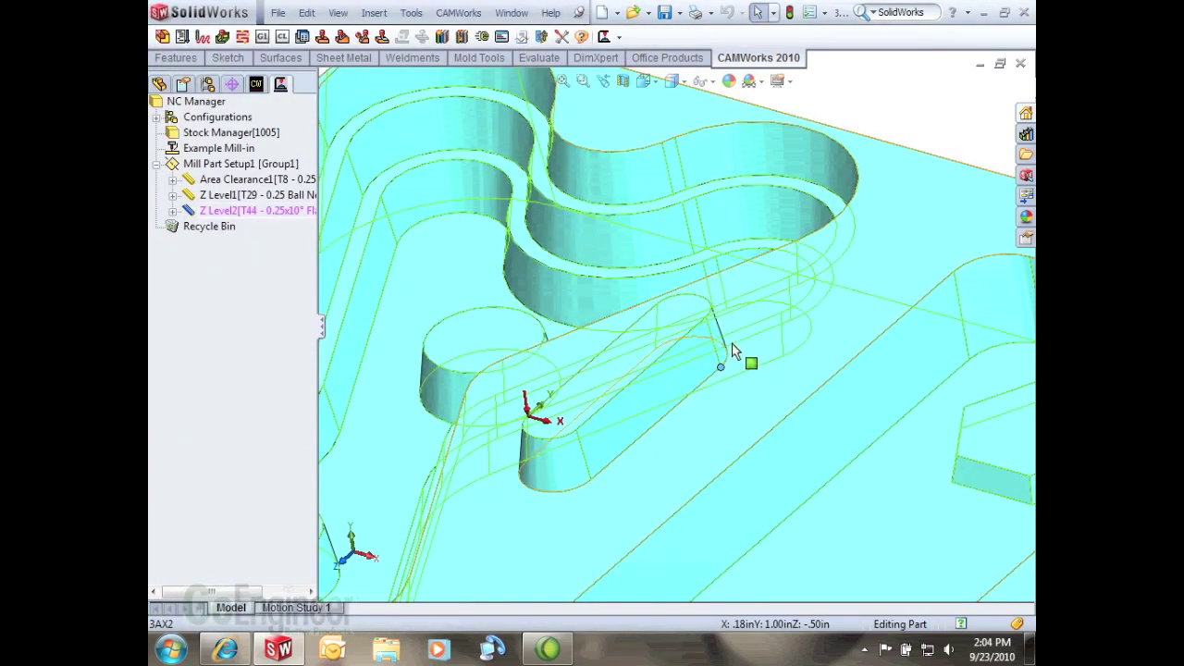
Step: Delete Avoid Area2 from Z Level2 and confirm the removal
key(f)
click(239, 199)
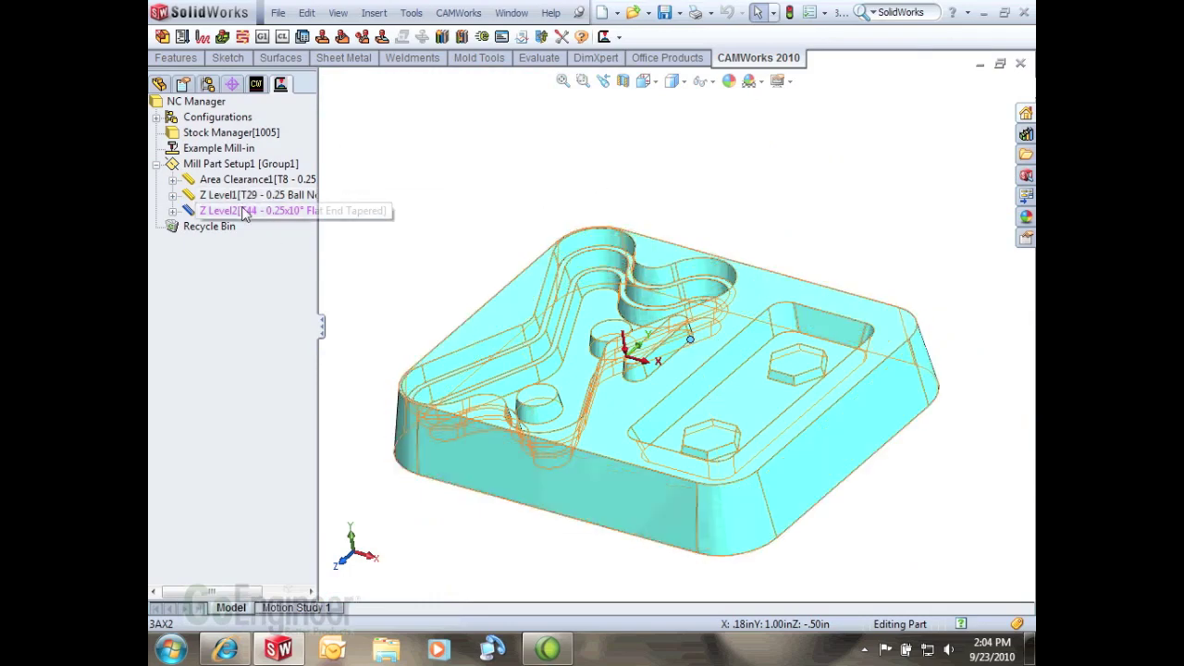
right_click(222, 211)
click(227, 213)
click(227, 213)
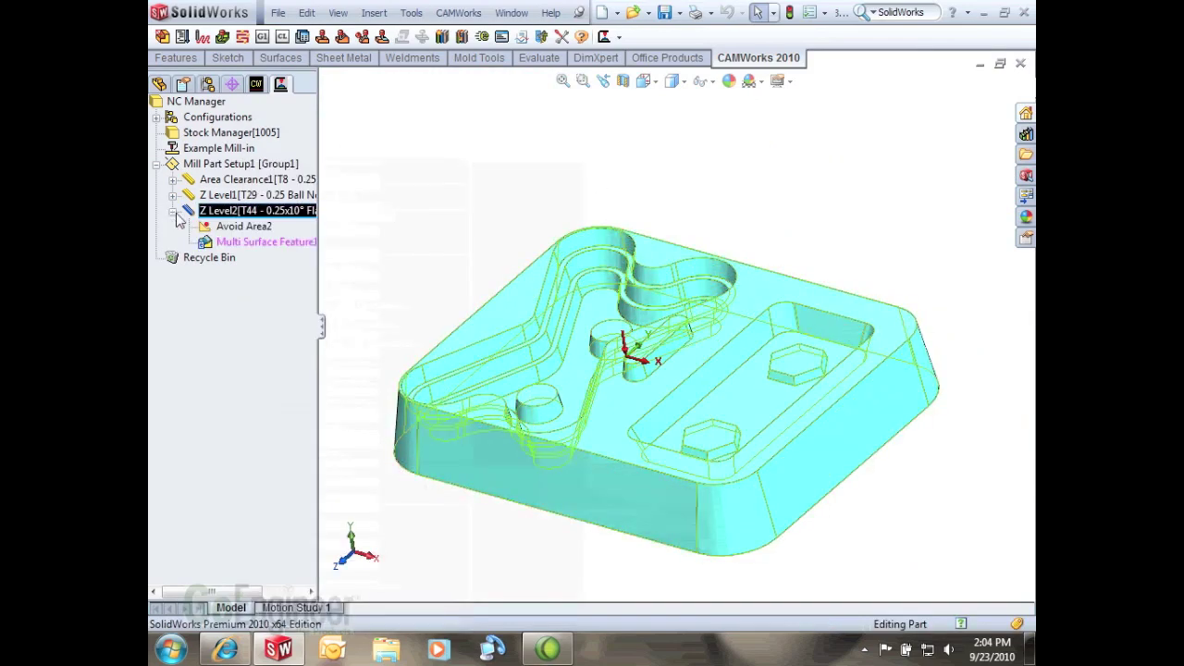
click(244, 227)
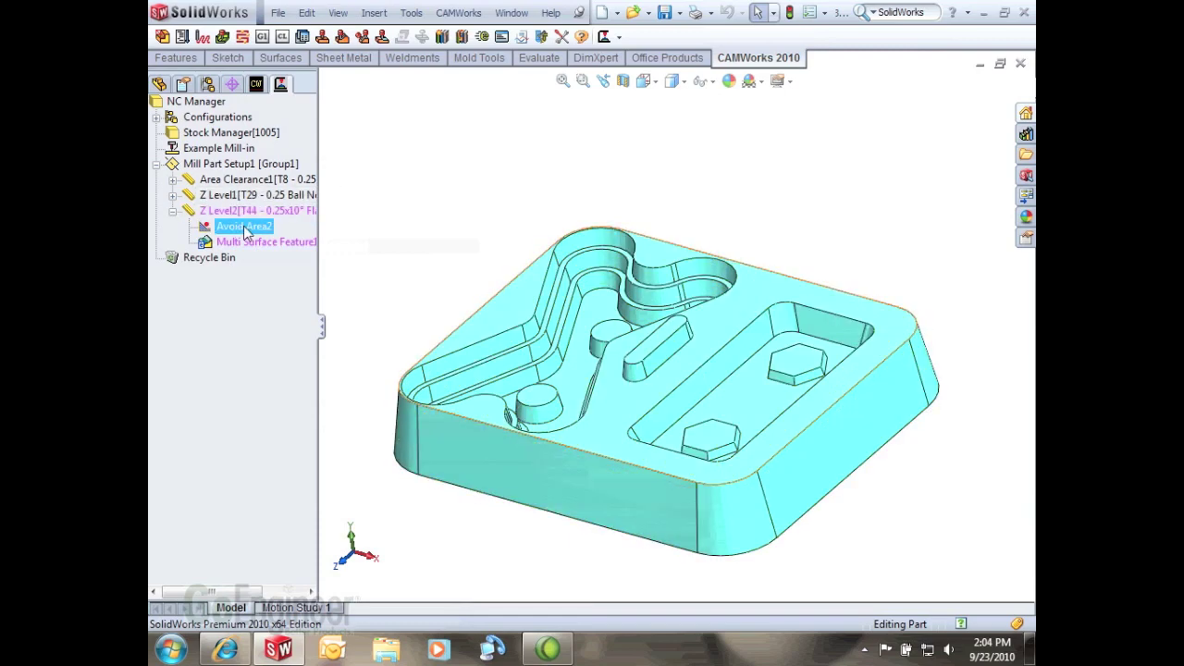
key(Delete)
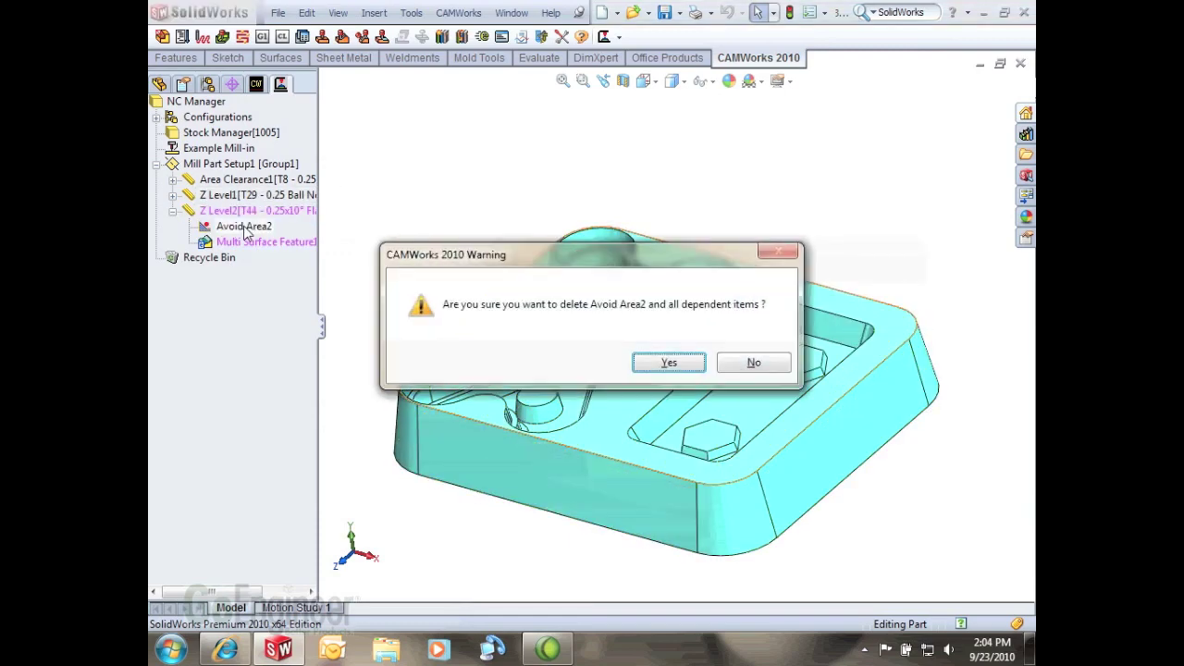
click(668, 363)
Step: Generate the Z Level2 toolpath and orbit to view it around the small boss
right_click(235, 211)
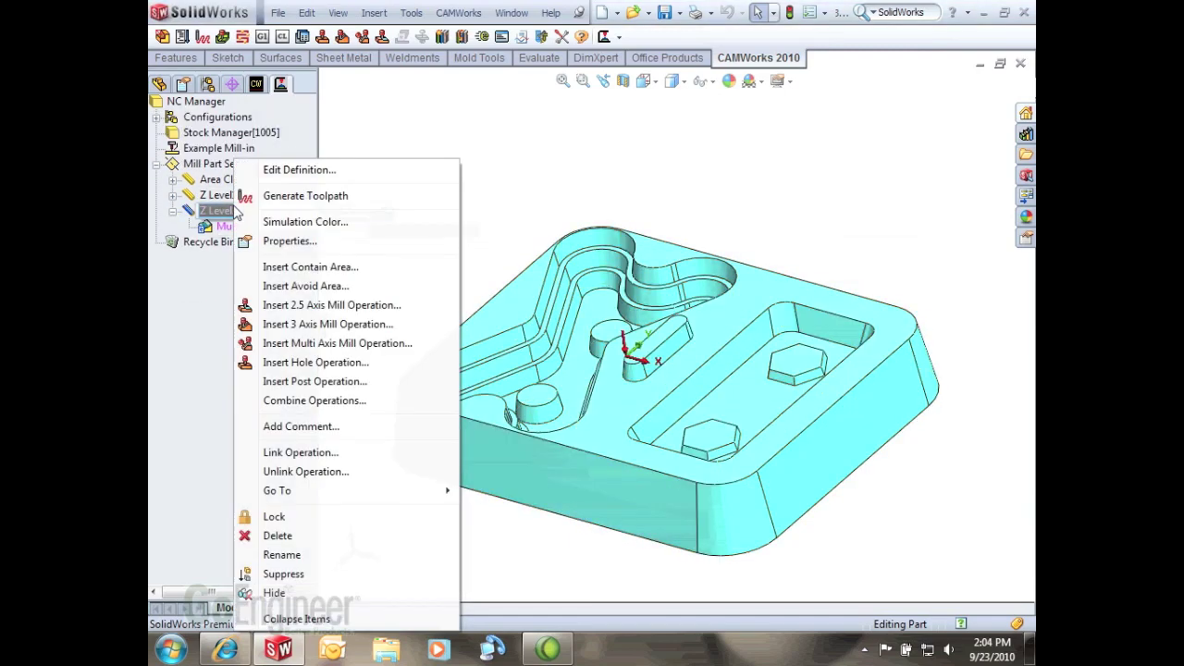
click(273, 197)
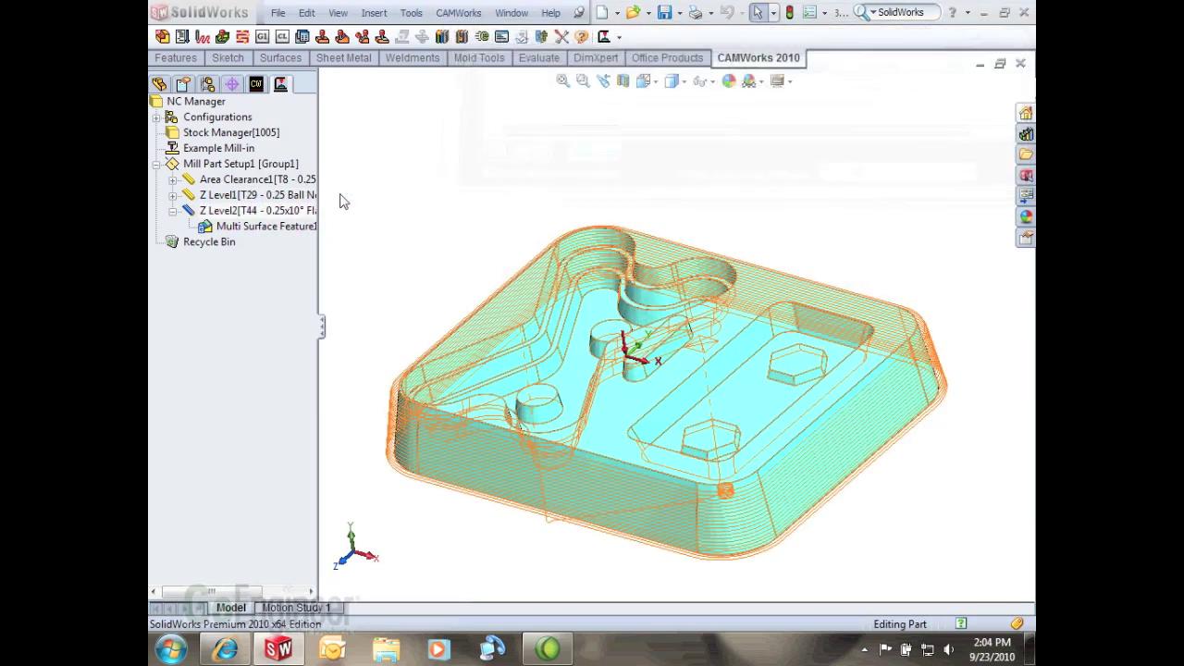
middle_drag(438, 177, 461, 156)
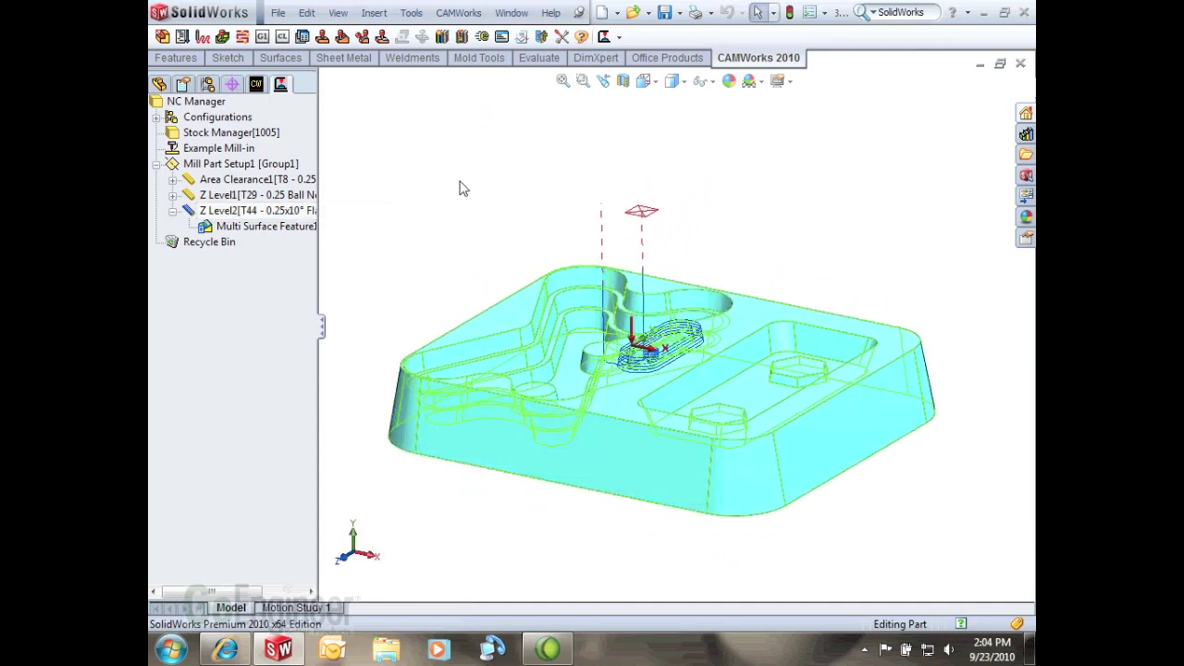
Step: Start a new 3 axis mill operation after Z Level2 of type Flat Area
middle_drag(463, 188, 458, 210)
click(172, 211)
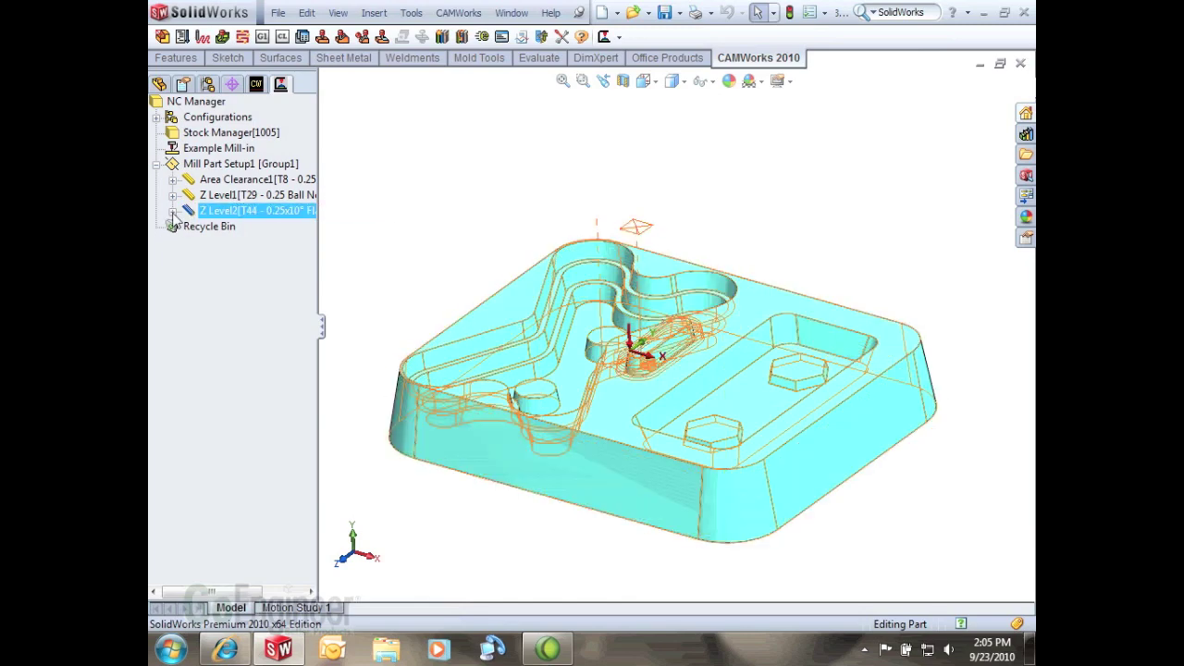
click(431, 183)
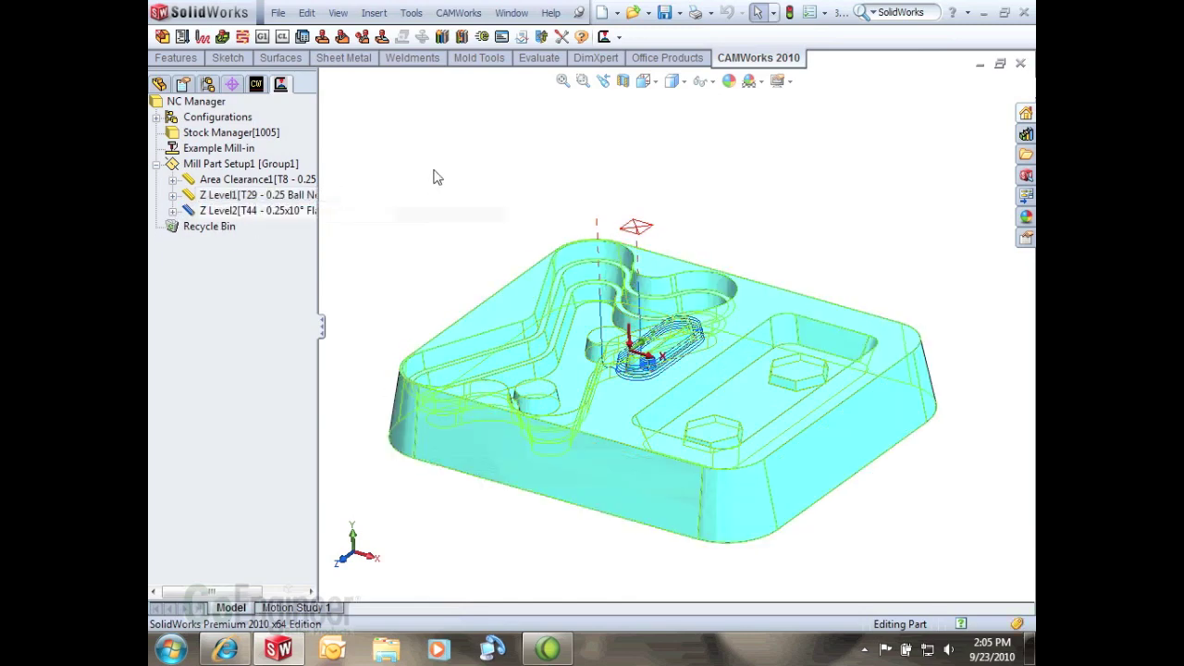
right_click(304, 212)
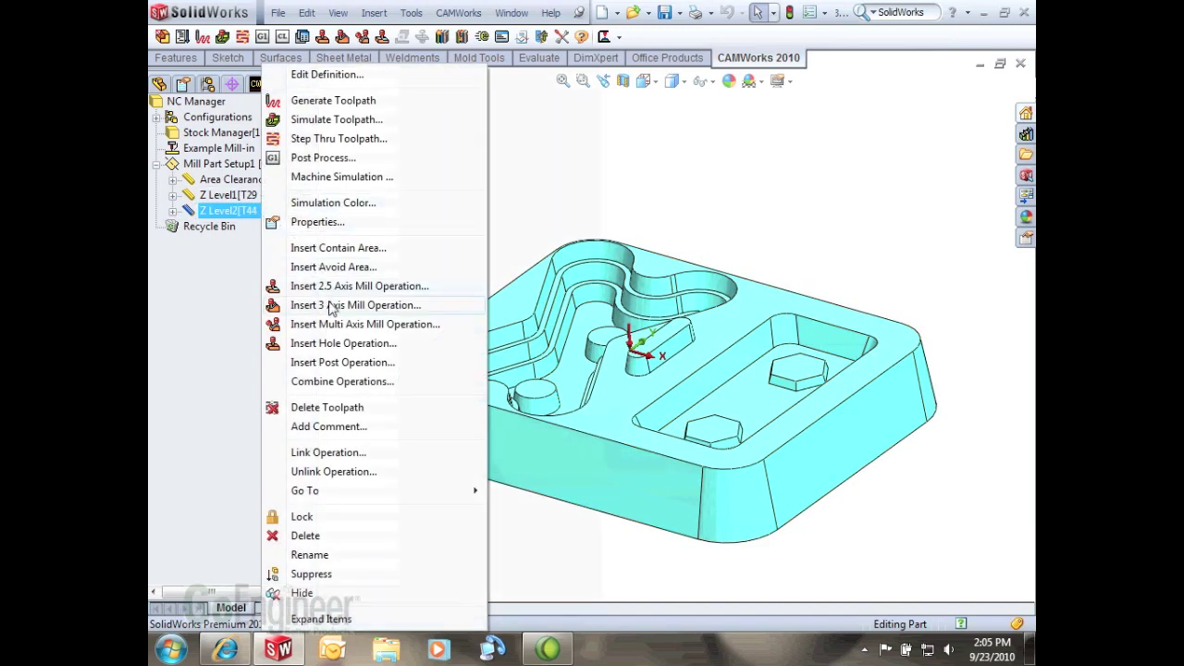
click(331, 308)
click(207, 96)
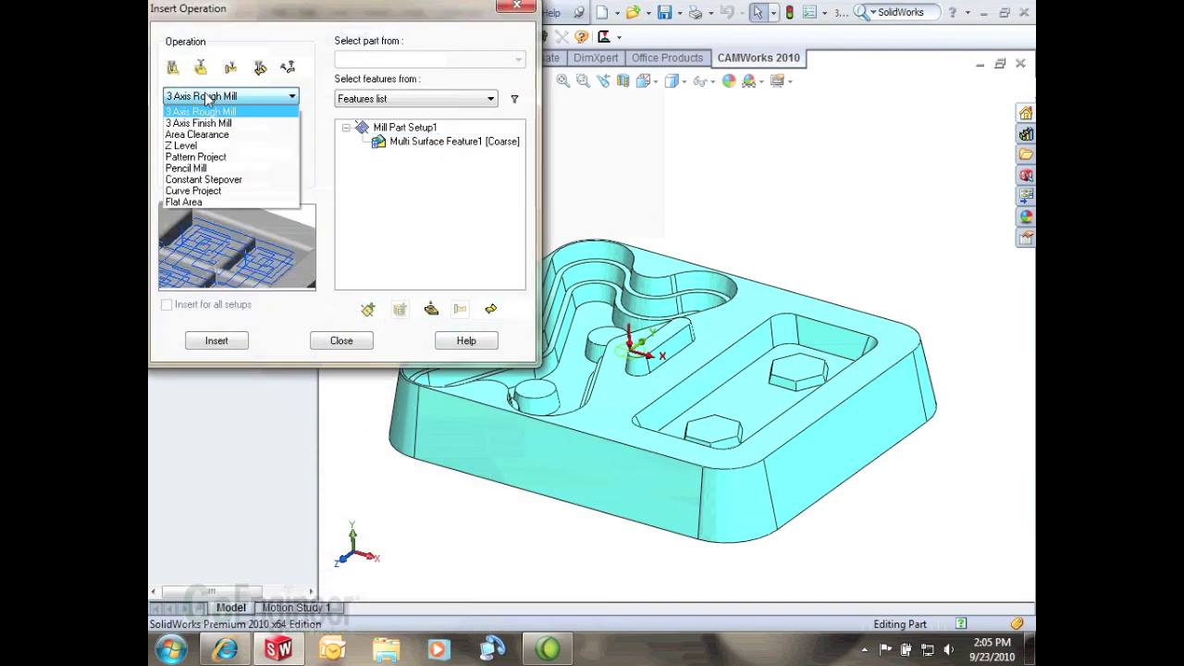
click(205, 203)
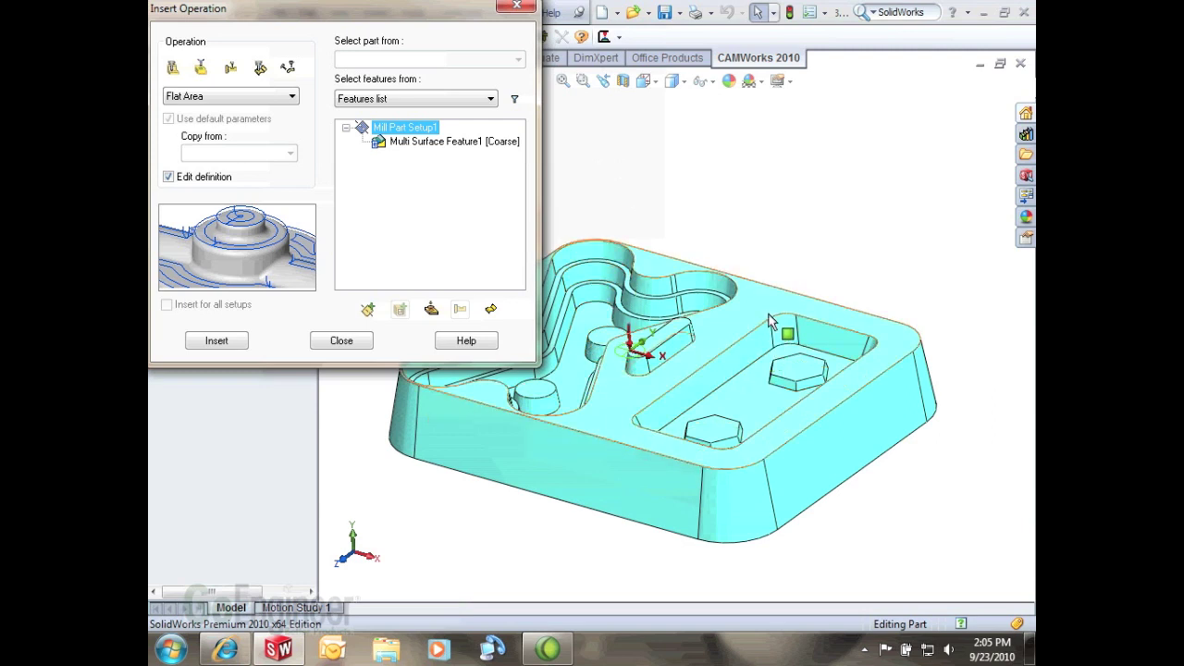
Step: Apply Flat Area to Multi Surface Feature1 with the 0.25in flat end mill and accept
click(446, 142)
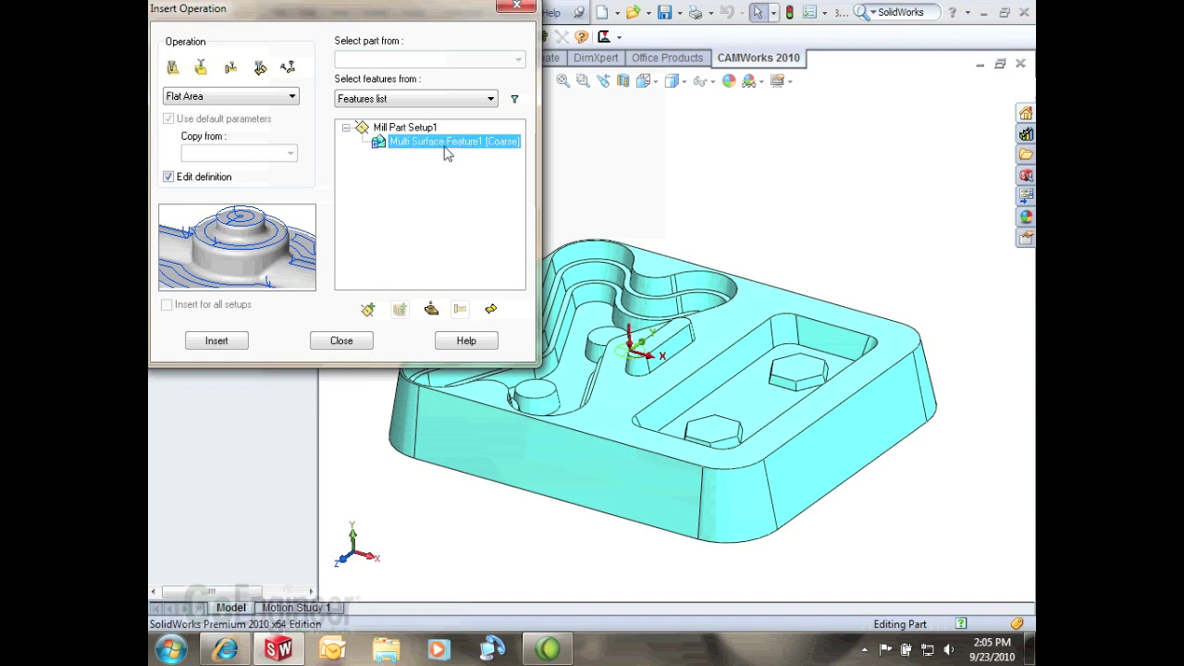
click(217, 340)
click(188, 37)
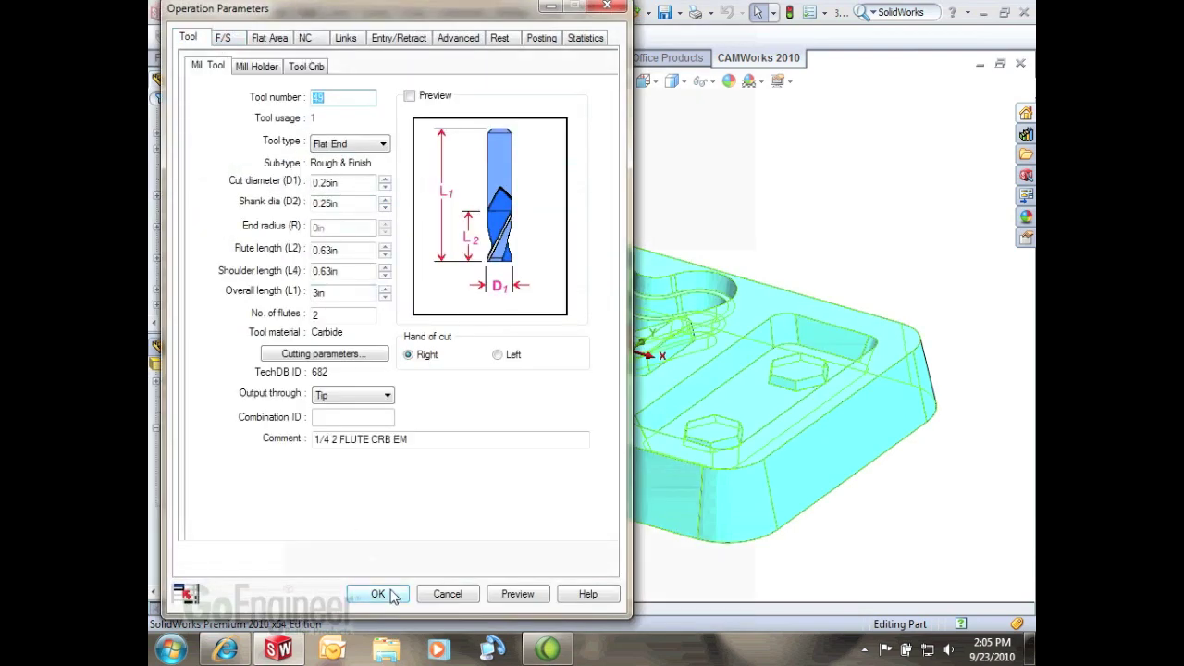
click(387, 596)
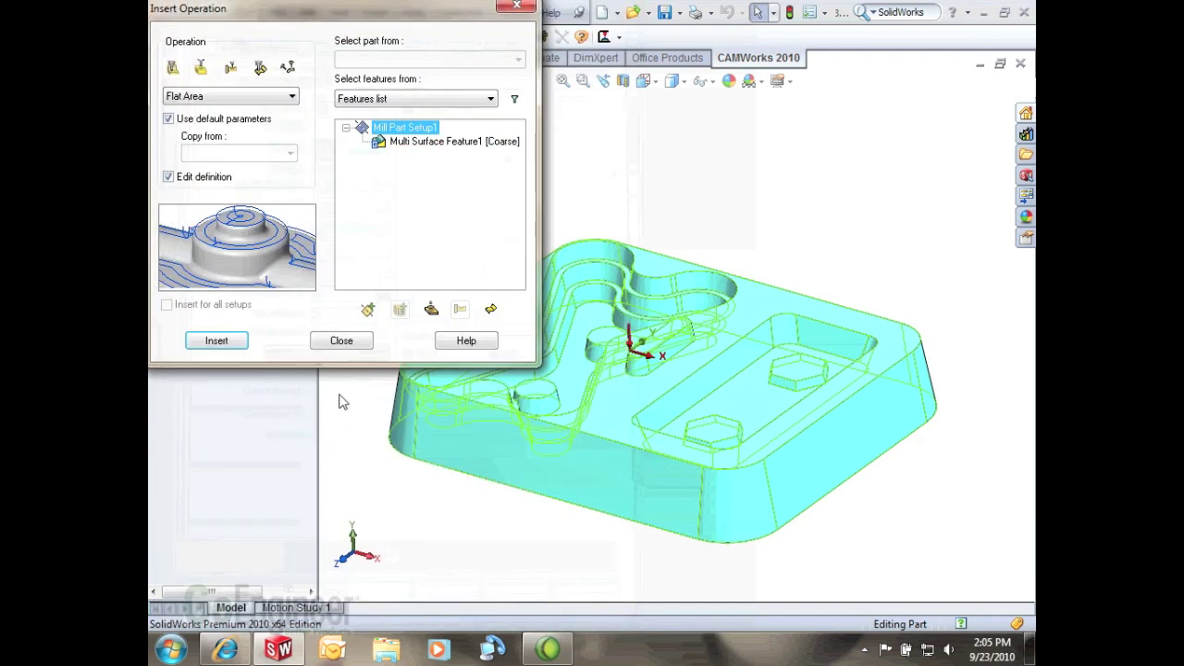
click(342, 339)
right_click(238, 227)
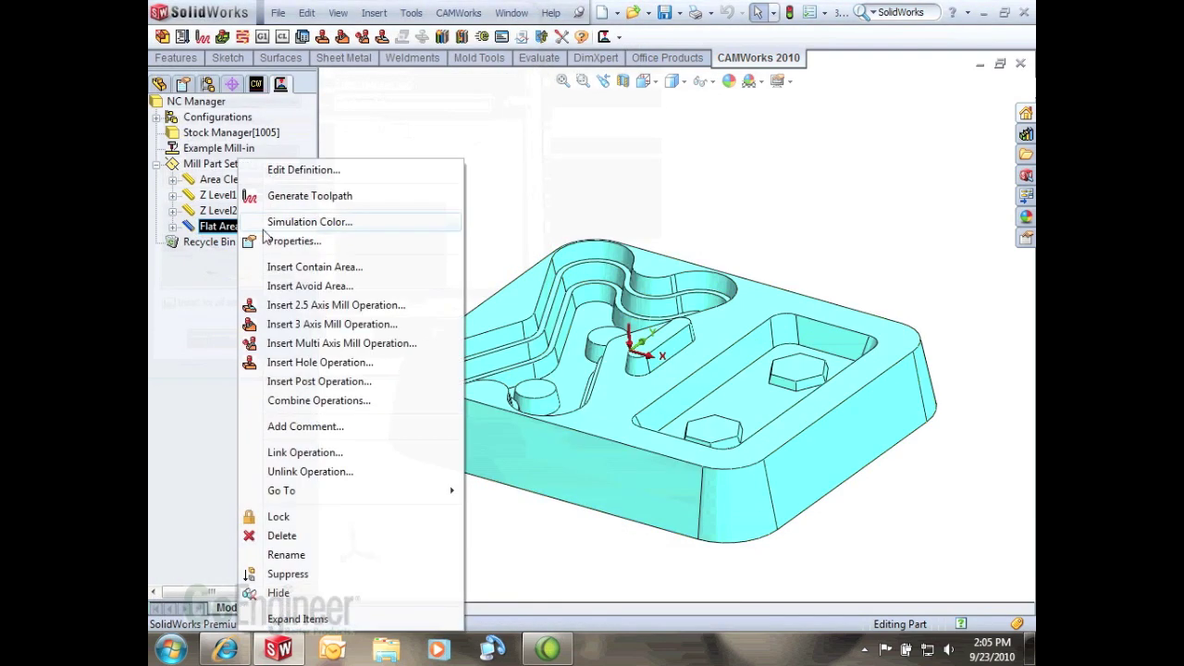
Step: Generate the Flat Area1 toolpath and orbit to a tilted top view of the floor passes
click(292, 195)
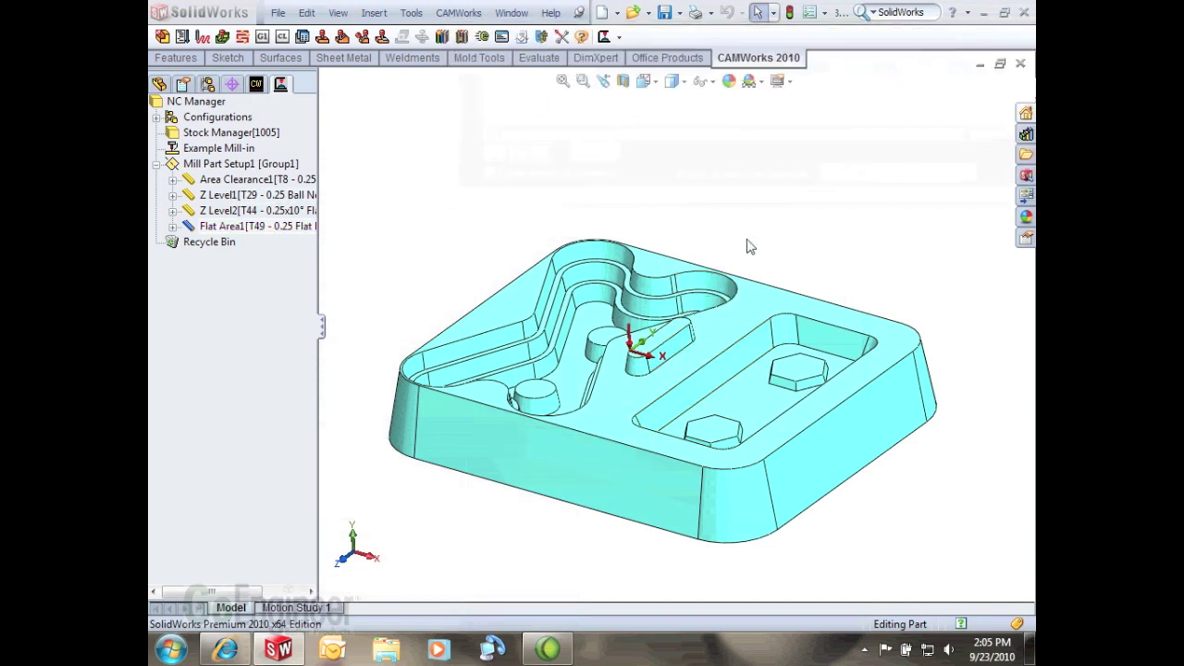
middle_drag(362, 249, 512, 170)
middle_drag(446, 250, 870, 370)
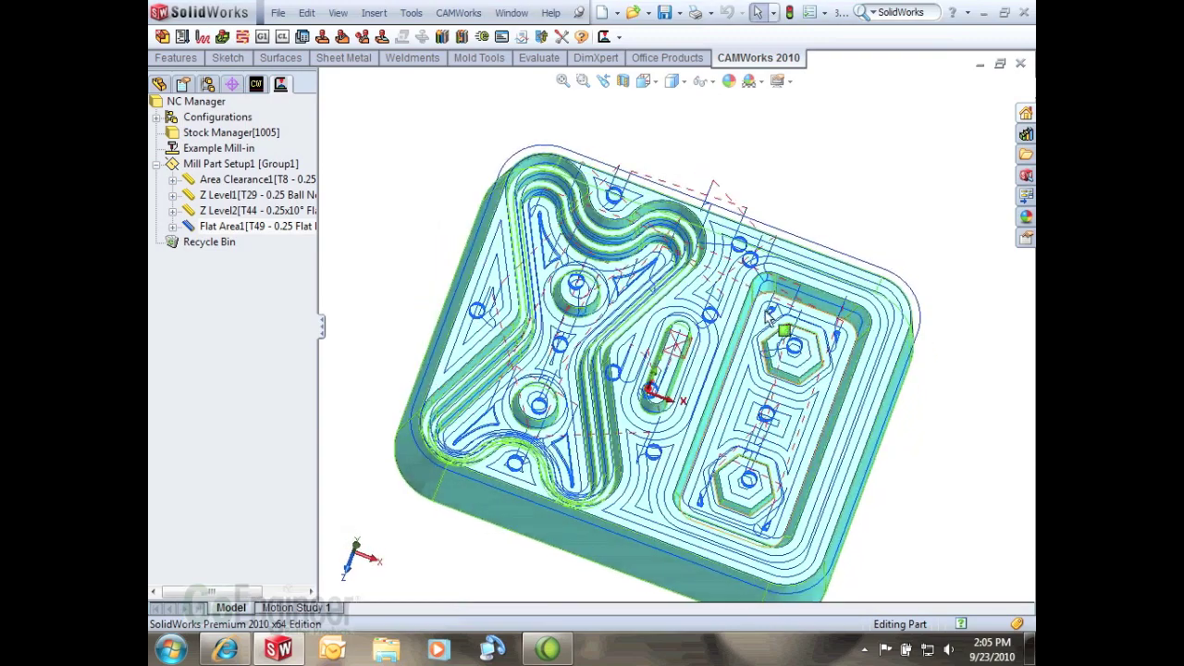